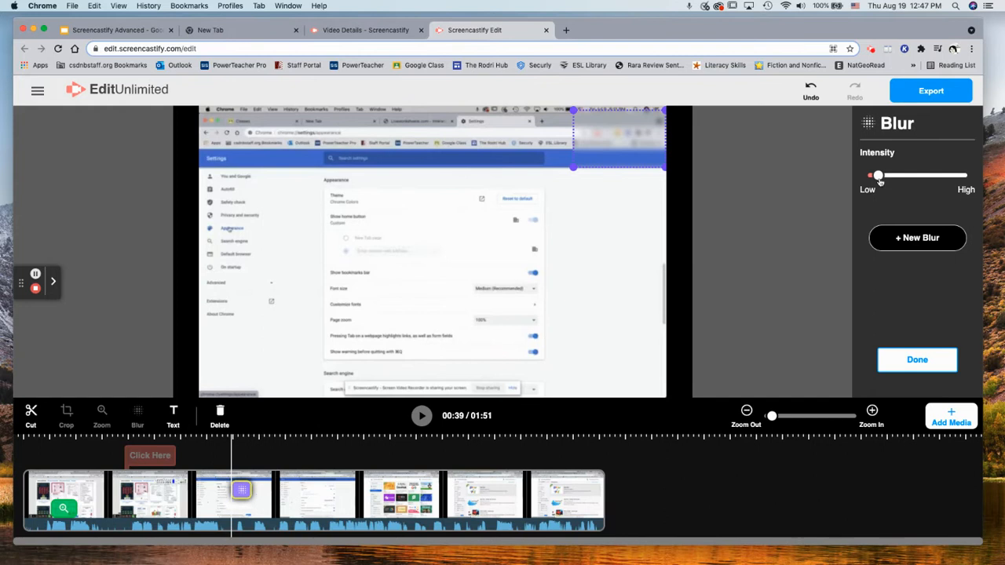
Reposition and resize the 00:39 blur box, test its intensity, then delete the blur
mouse_move(878, 178)
mouse_down()
mouse_move(957, 177)
mouse_move(861, 182)
mouse_move(958, 172)
mouse_move(861, 172)
mouse_up()
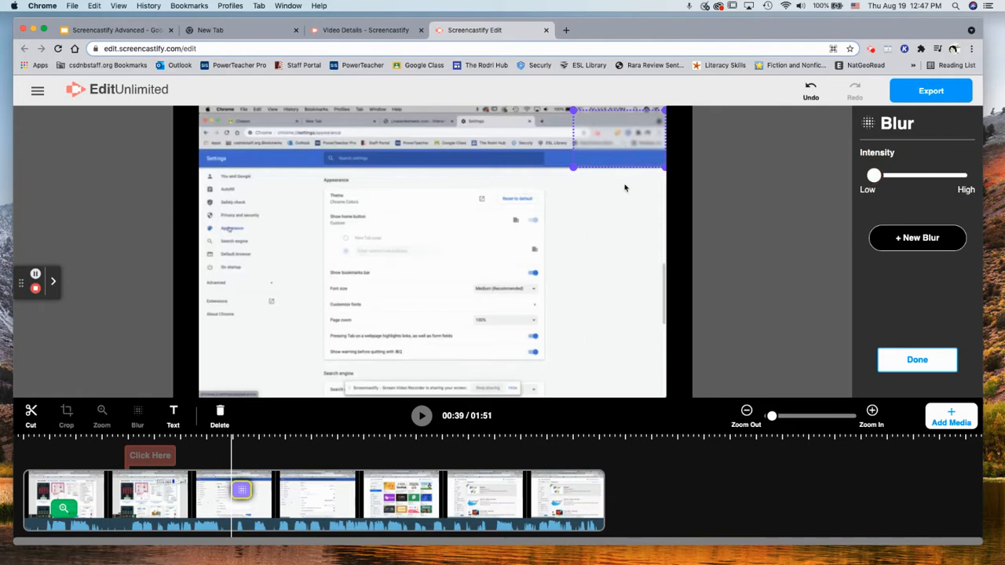
drag(621, 148, 531, 218)
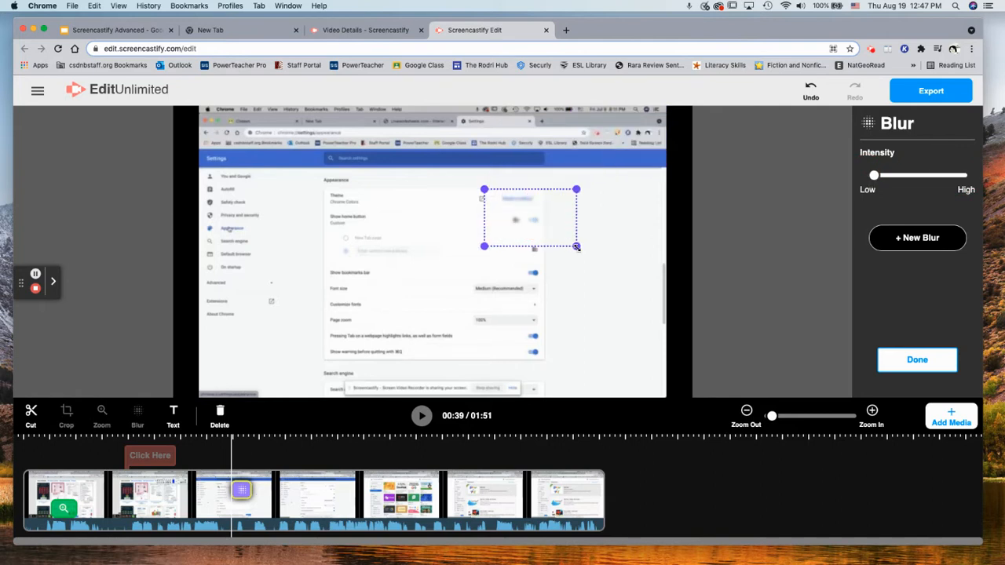
drag(578, 251, 624, 293)
drag(658, 322, 601, 345)
drag(555, 281, 337, 256)
drag(420, 328, 463, 364)
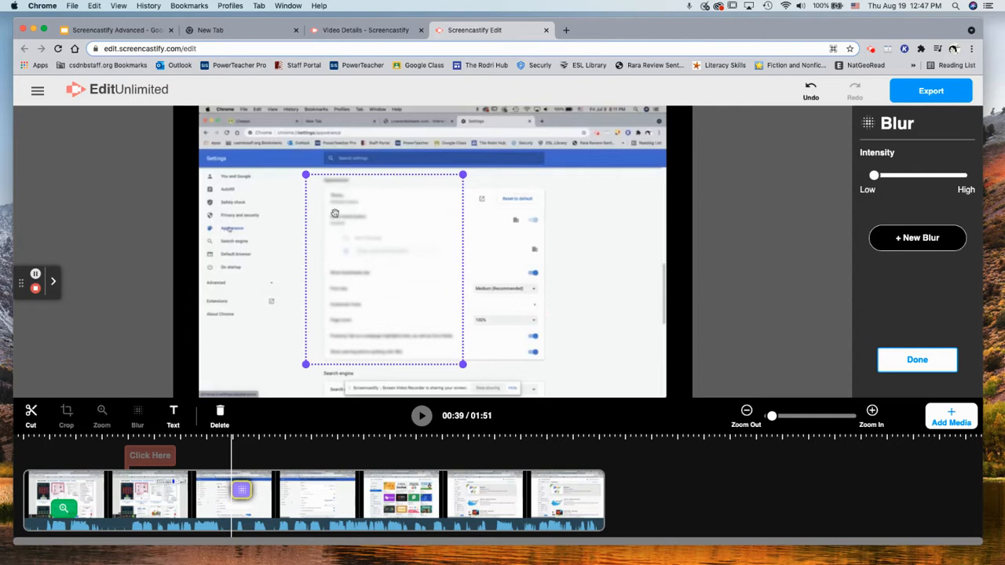
drag(874, 175, 845, 181)
key(Delete)
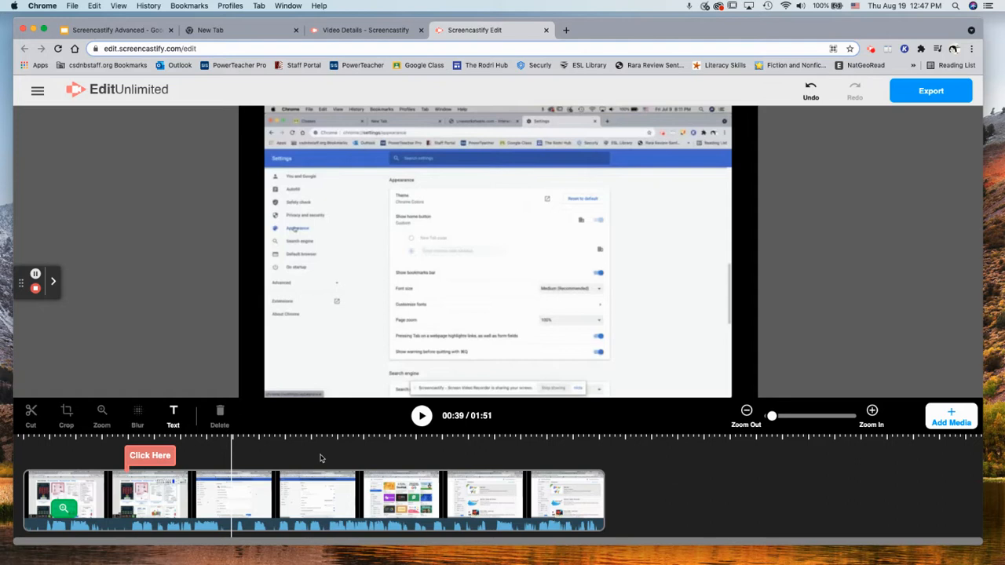
Trim the Click Here text down to 'Click', then delete it and the Click here 2 overlay
click(150, 455)
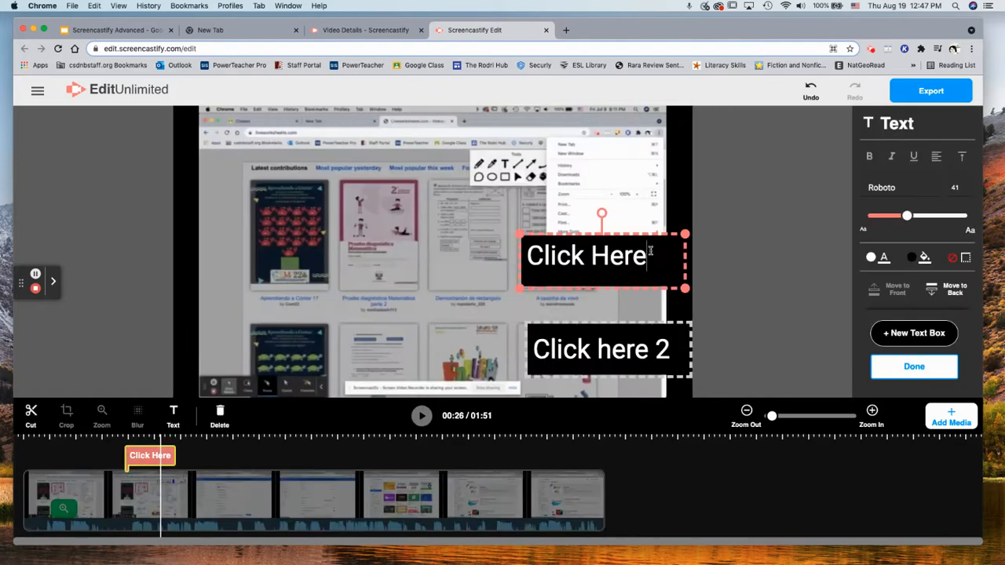
key(BackSpace)
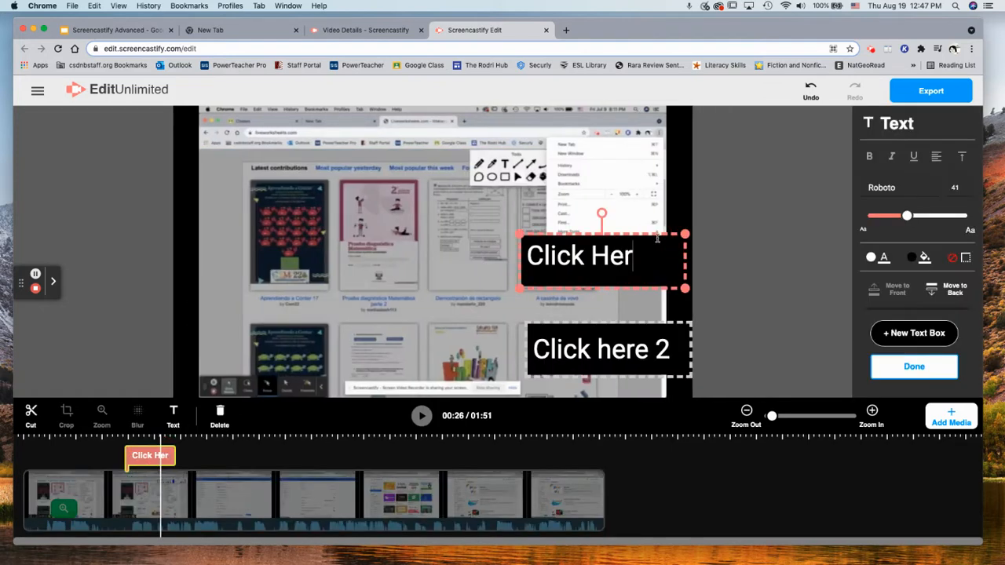
click(703, 249)
click(666, 241)
key(BackSpace)
key(BackSpace)
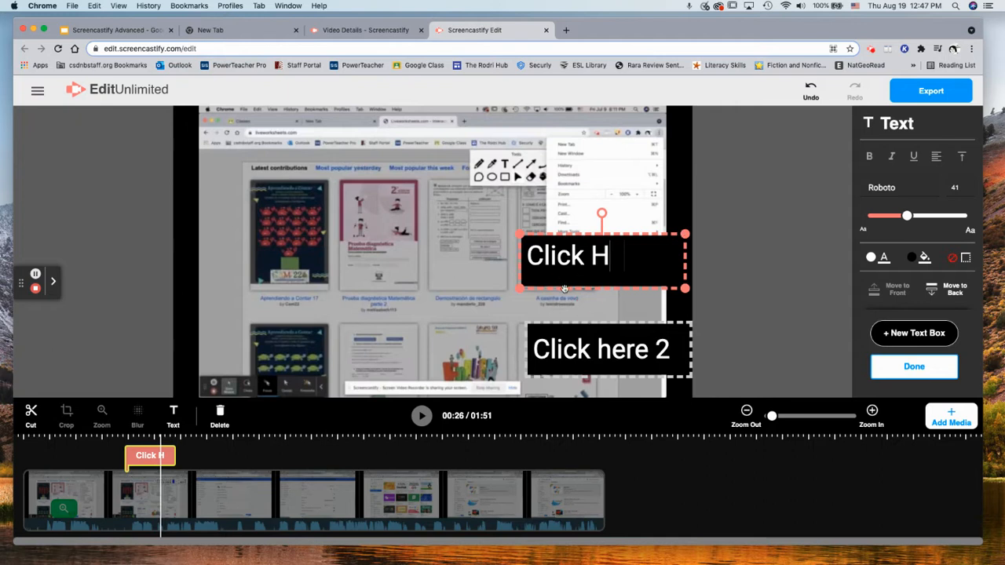
key(BackSpace)
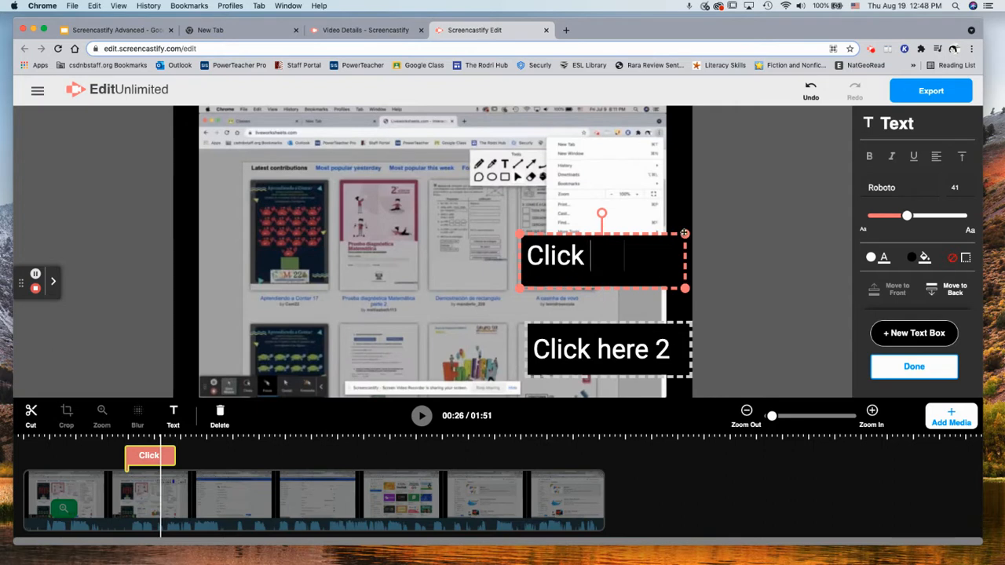
click(221, 416)
click(614, 339)
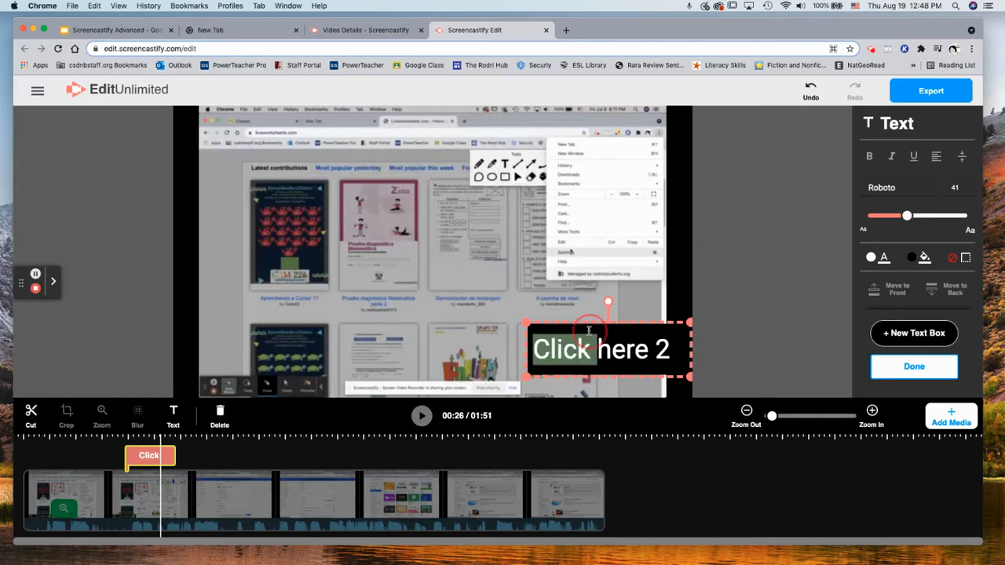
click(219, 415)
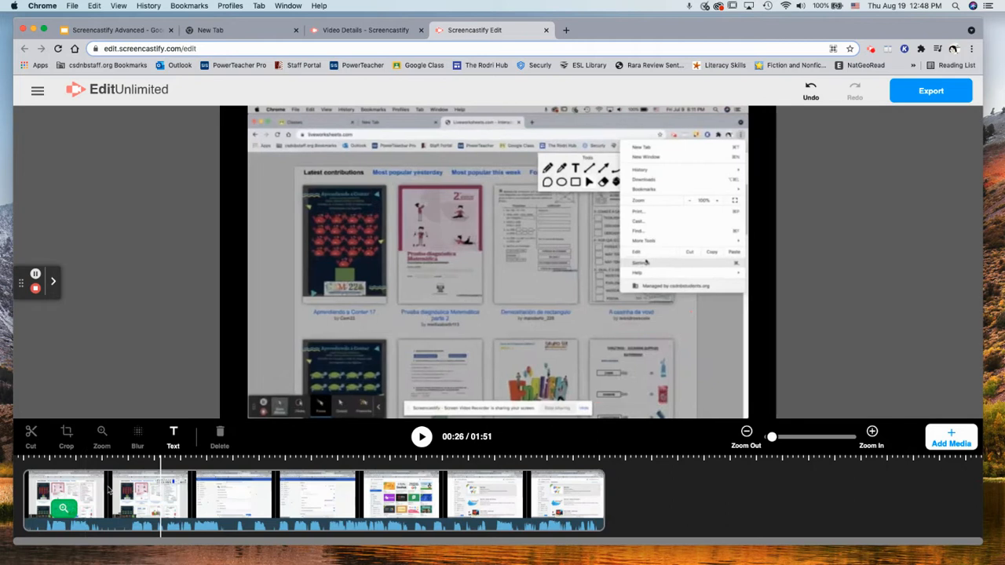
Delete the opening zoom effect and apply a first crop to the clip
click(65, 509)
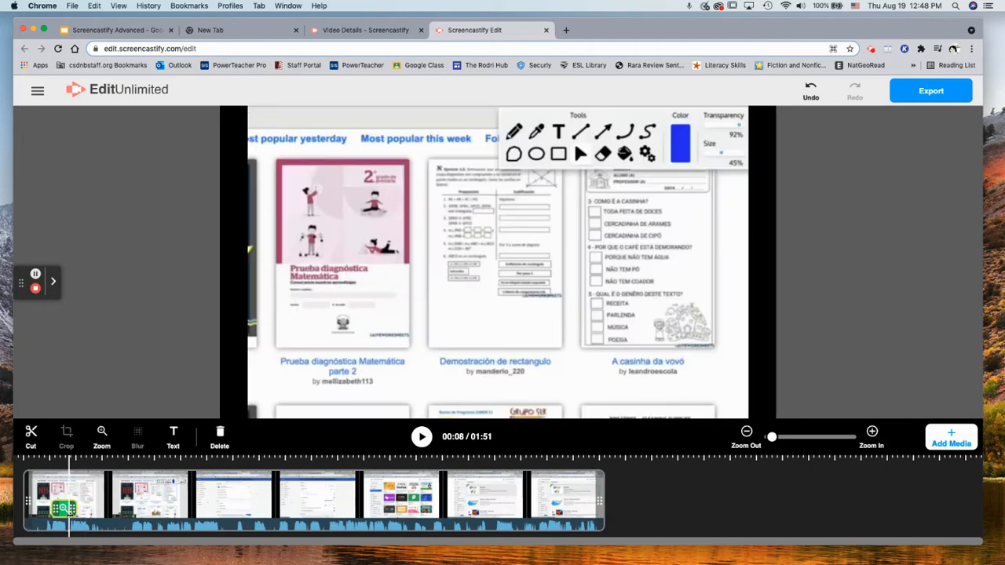
click(220, 435)
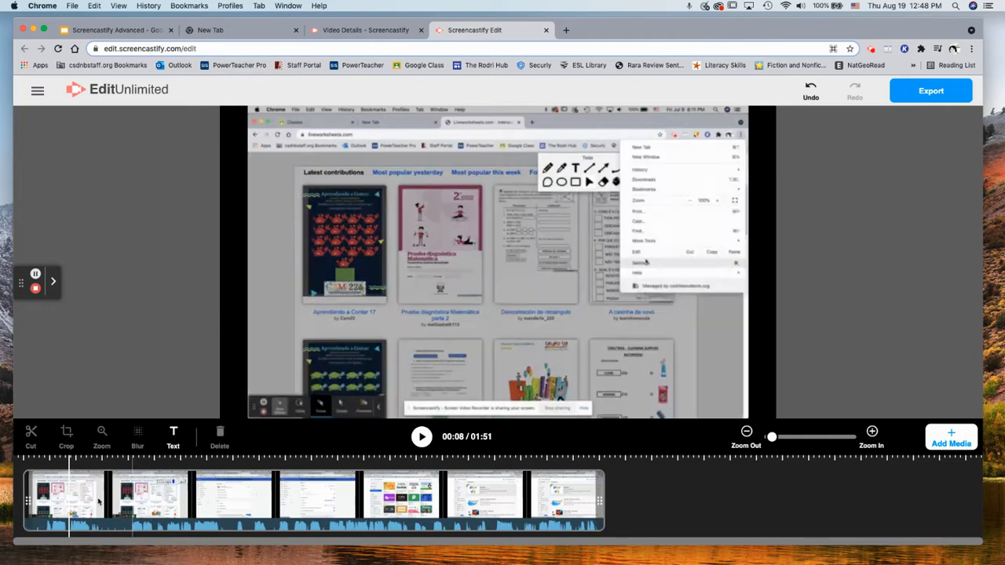
click(172, 501)
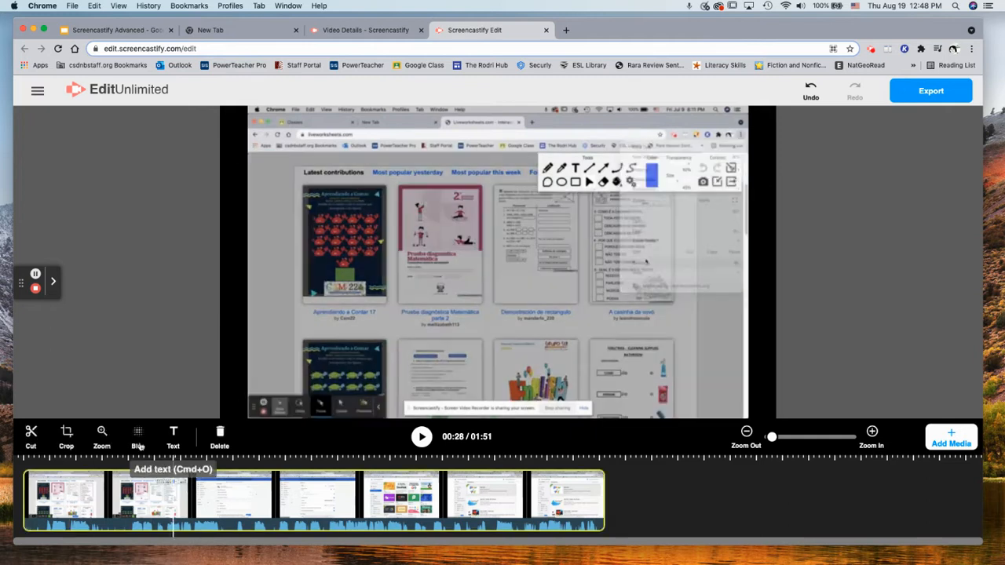
click(67, 434)
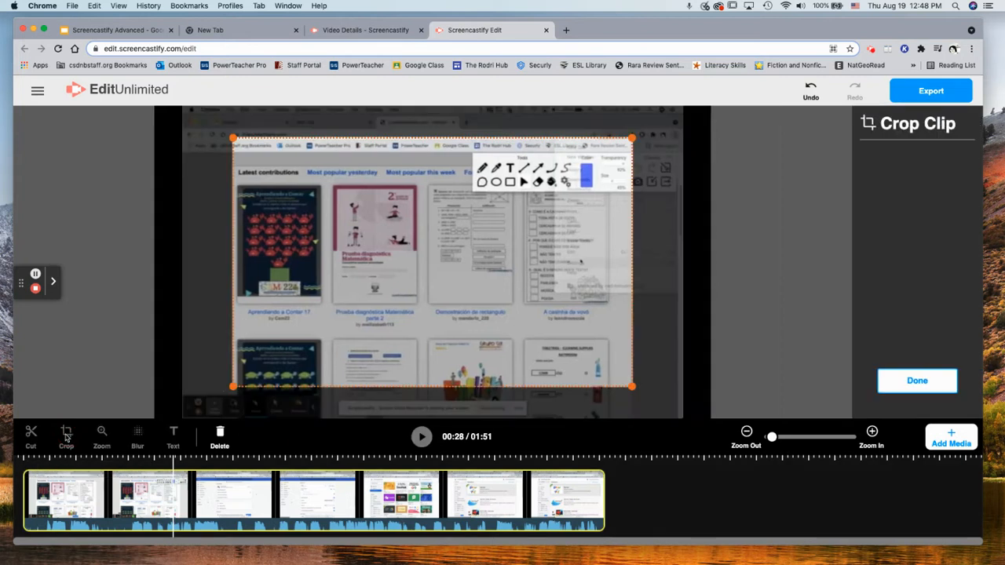
drag(454, 251, 443, 252)
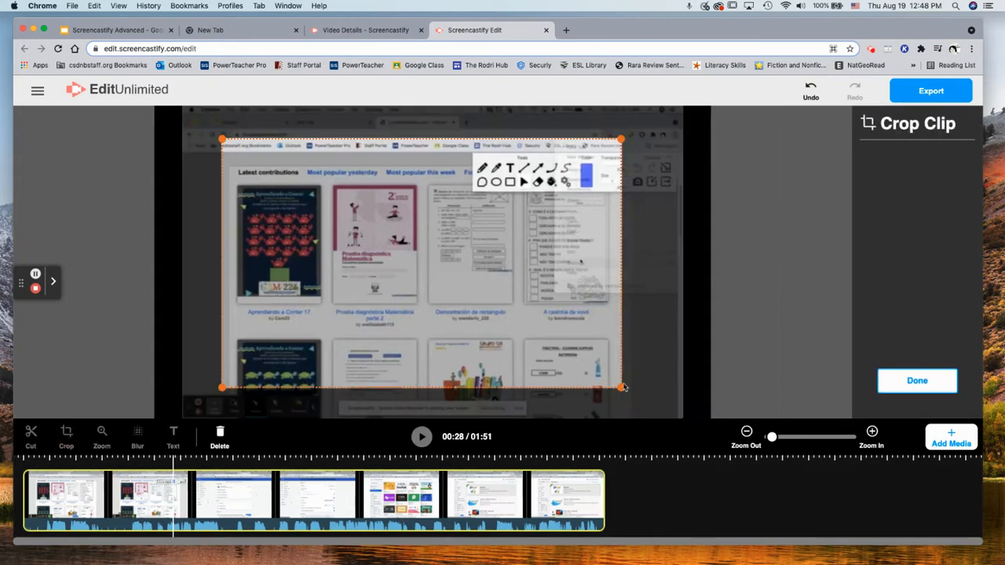
drag(622, 388, 594, 352)
drag(496, 300, 598, 261)
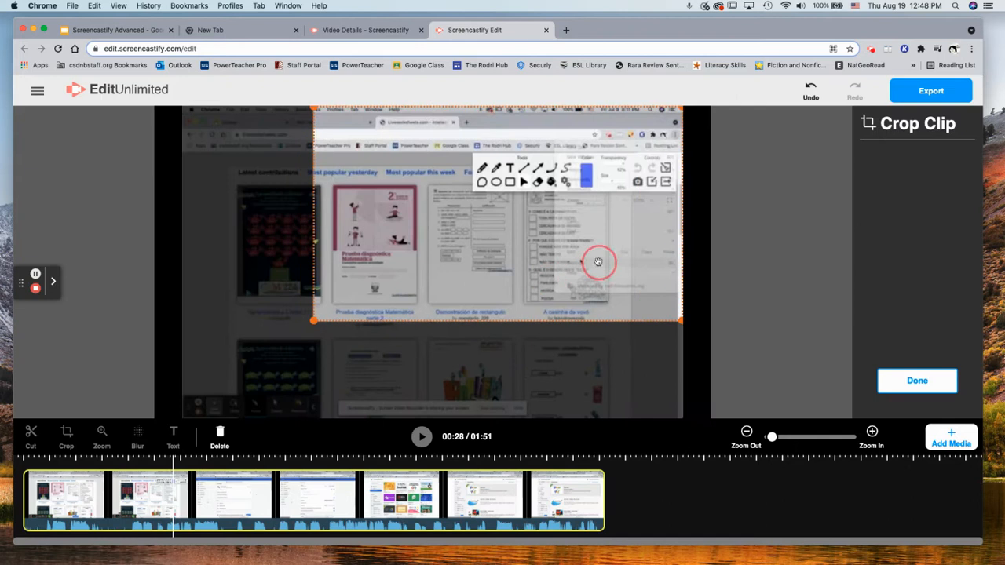
click(916, 382)
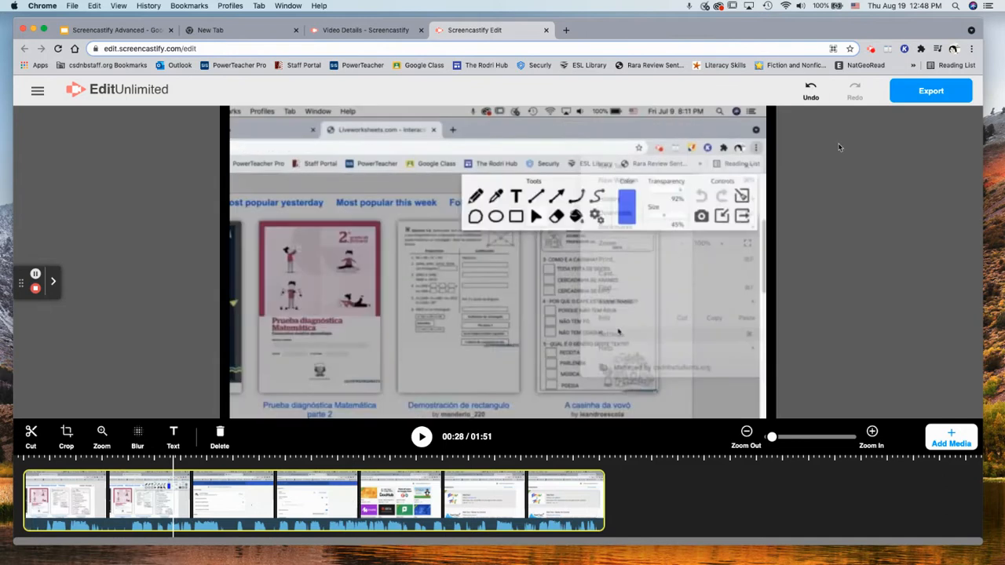
Undo that crop and reapply one that cuts off the top of the browser
click(810, 89)
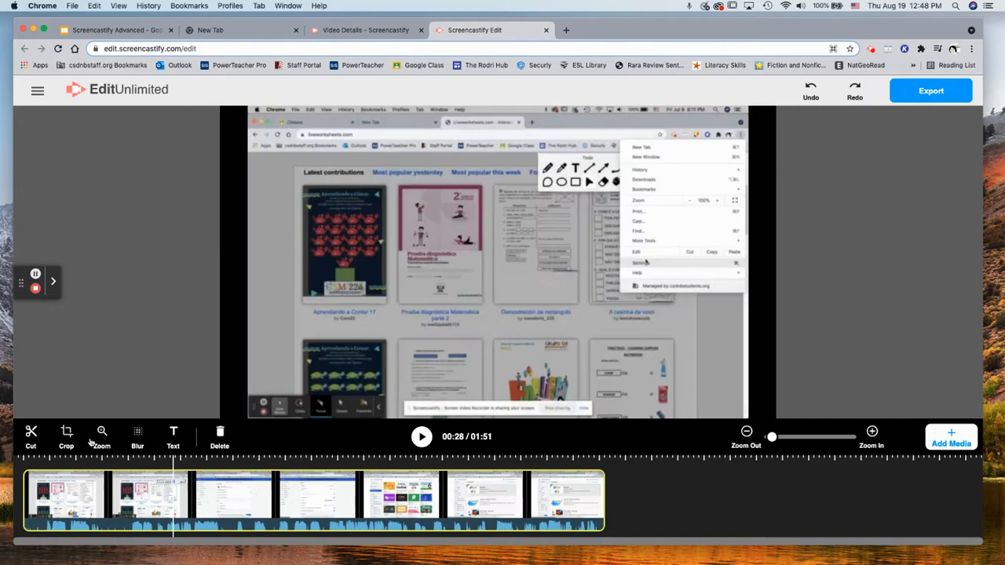
click(66, 436)
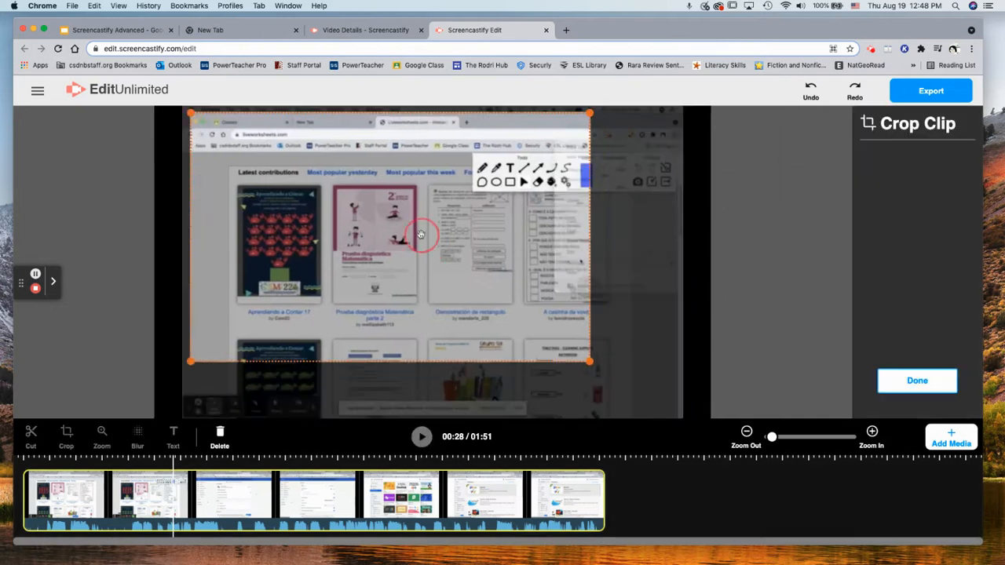
drag(415, 231, 407, 274)
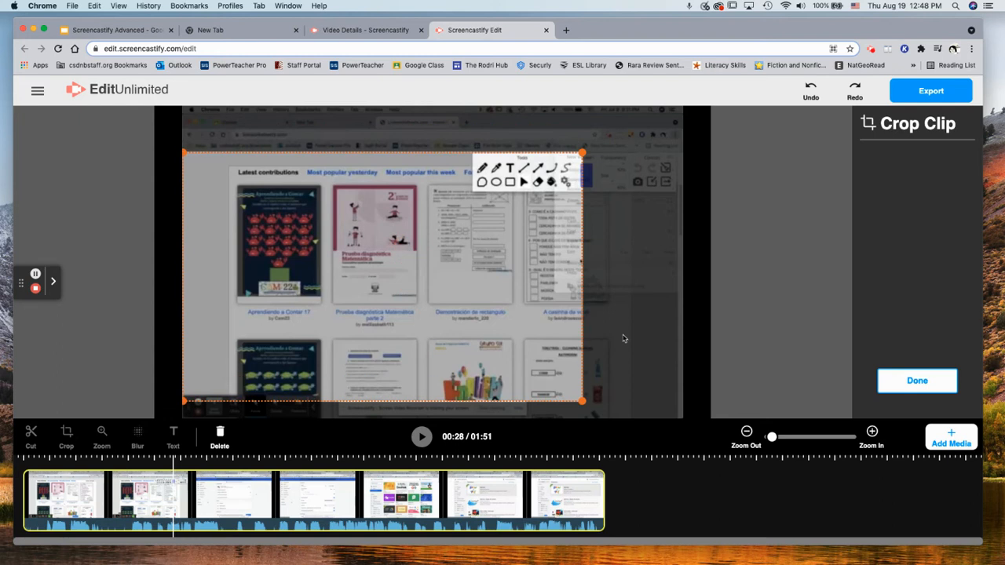
drag(581, 401, 681, 413)
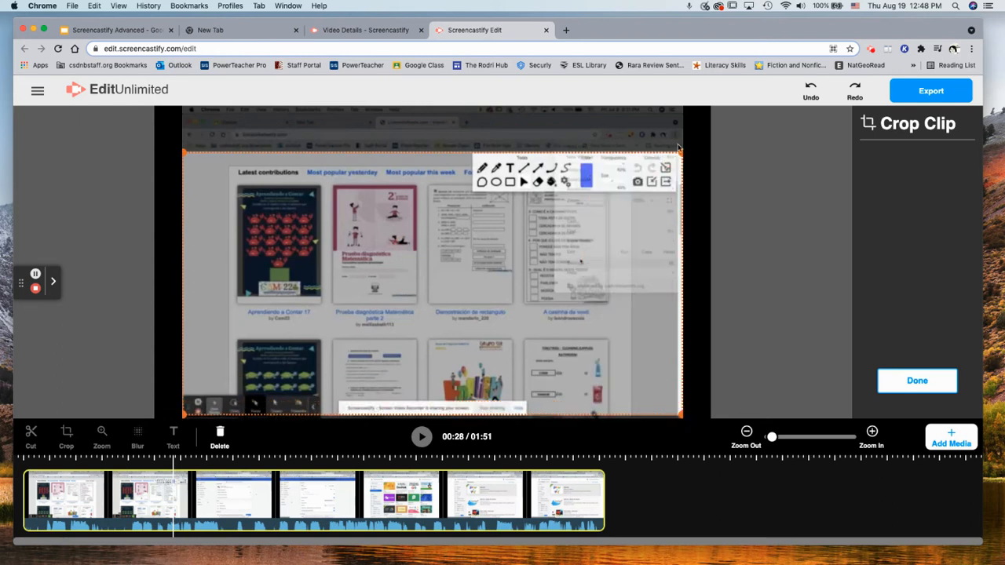
drag(679, 149, 680, 139)
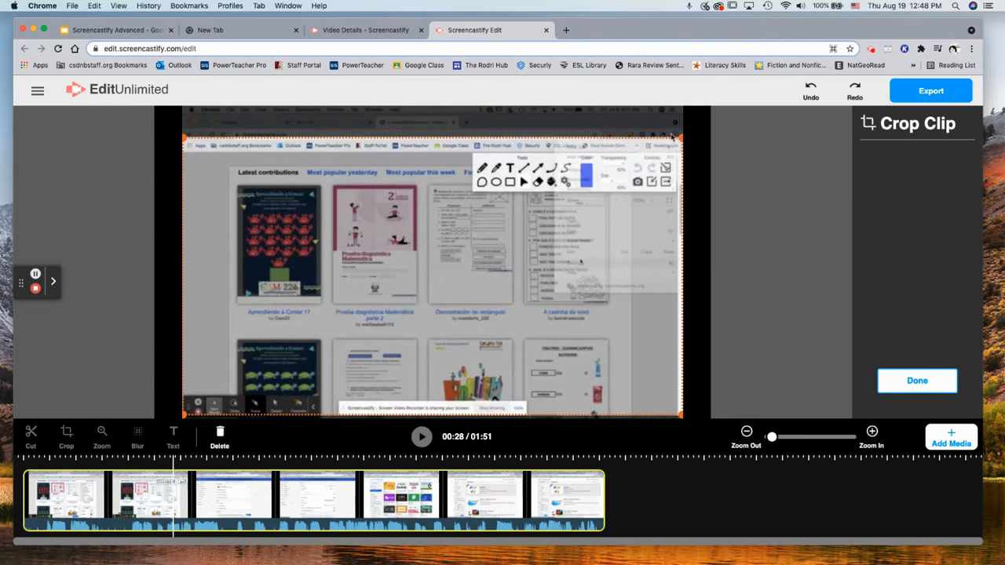
drag(679, 139, 682, 153)
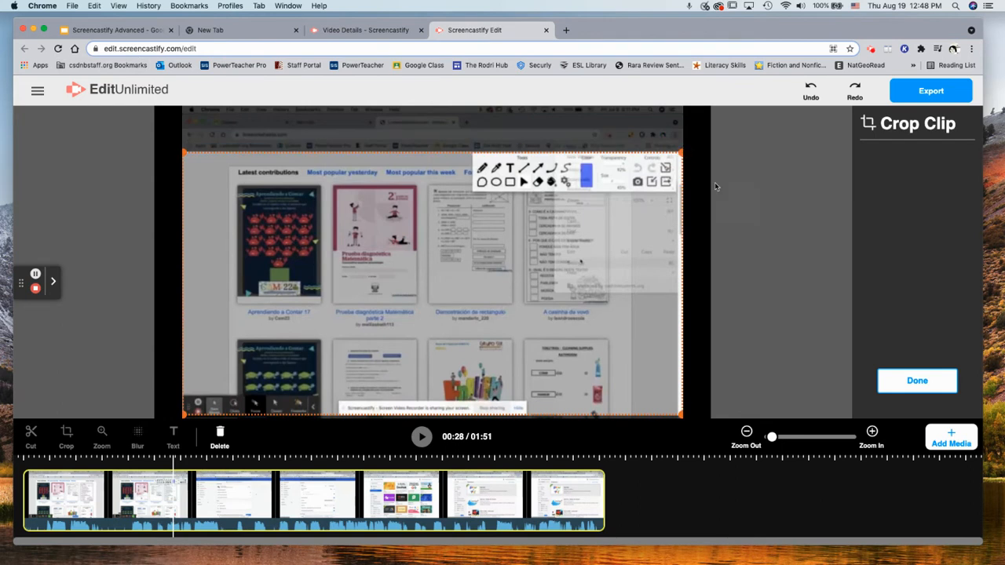
click(737, 190)
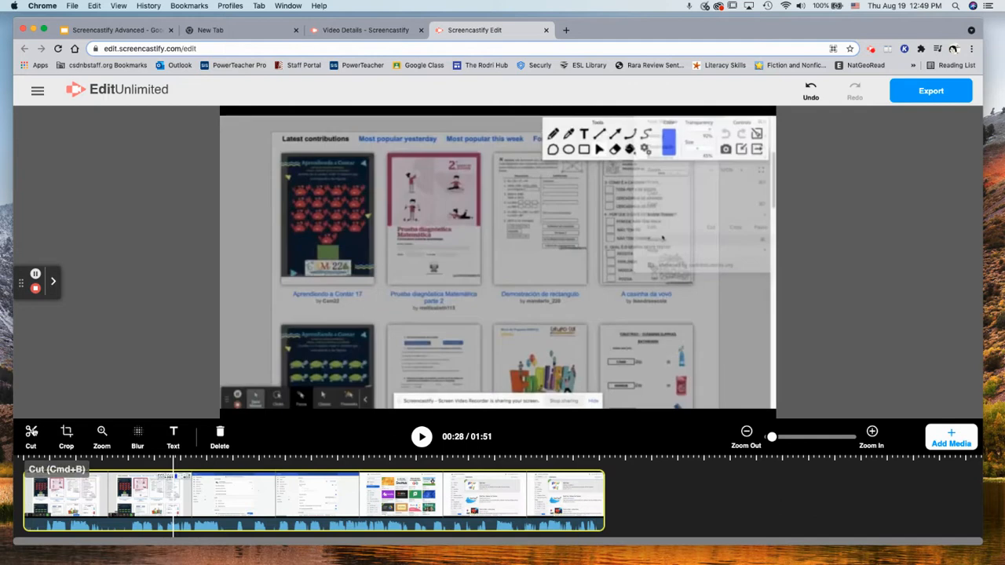
Split the recording at 00:32 and split the first clip again at 00:17
click(224, 502)
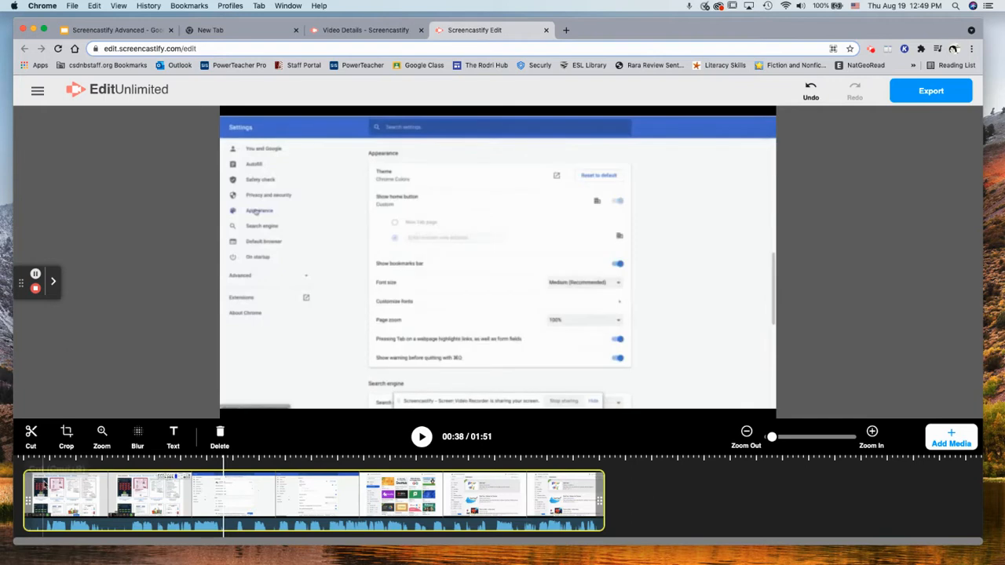
click(191, 502)
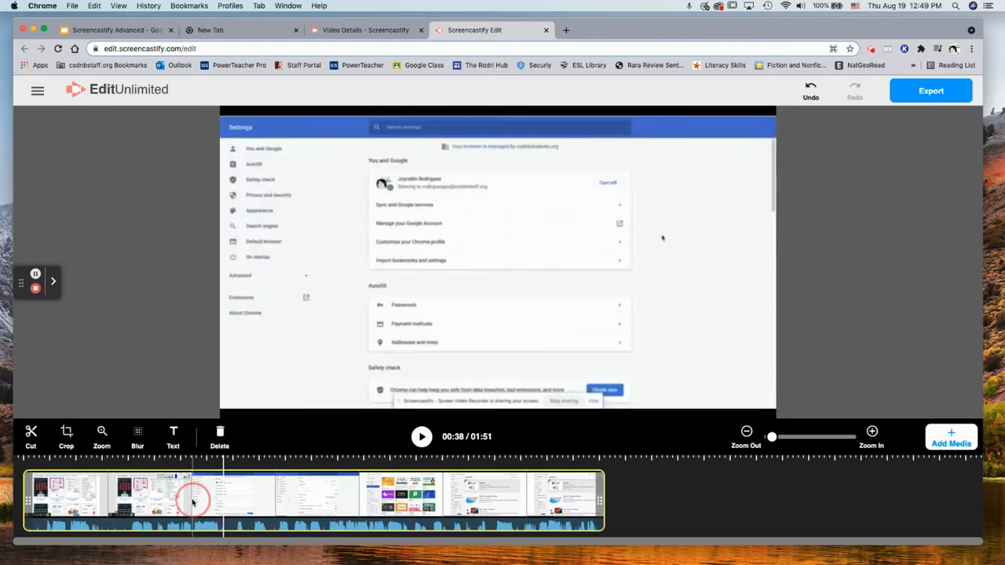
click(31, 434)
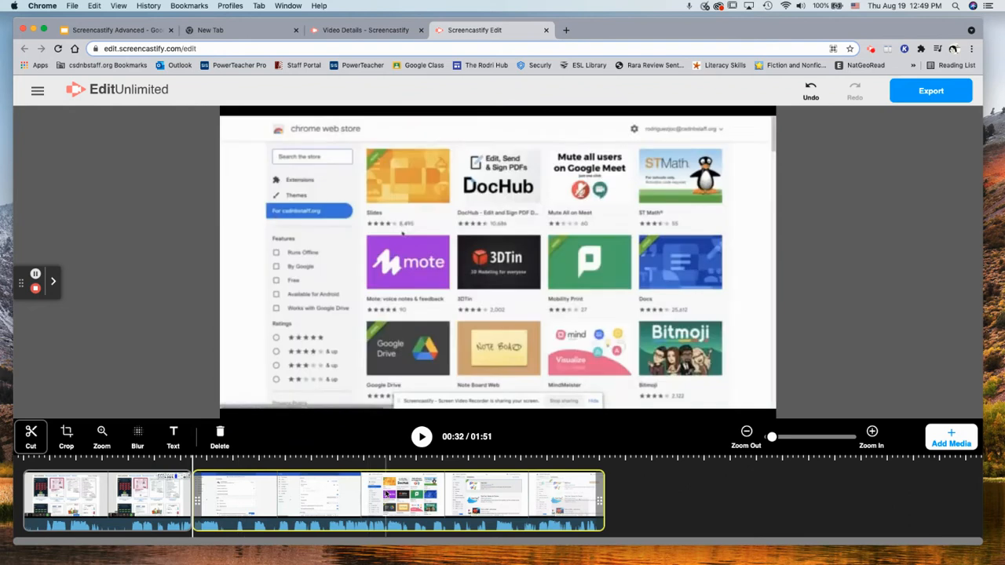
click(351, 488)
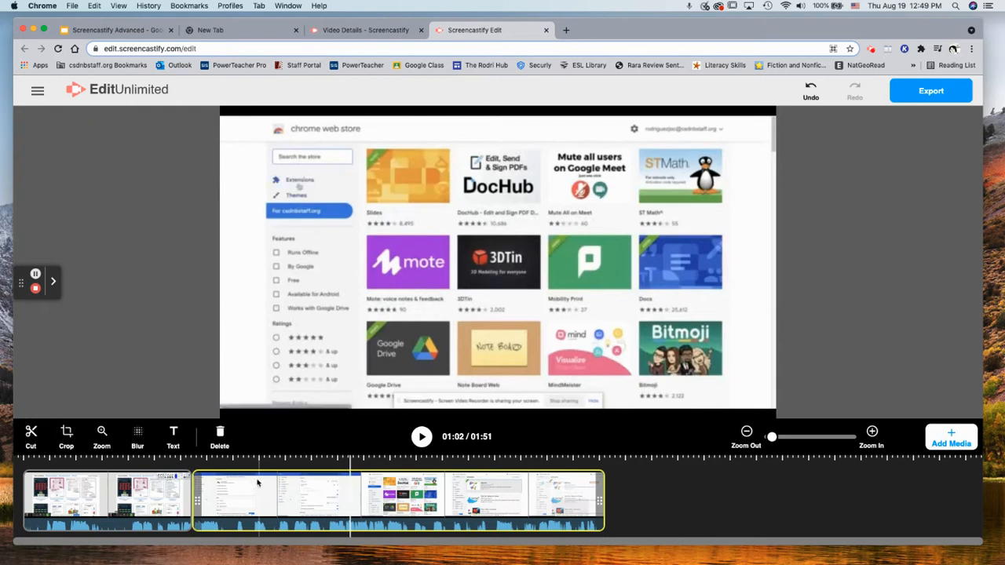
click(113, 498)
click(31, 433)
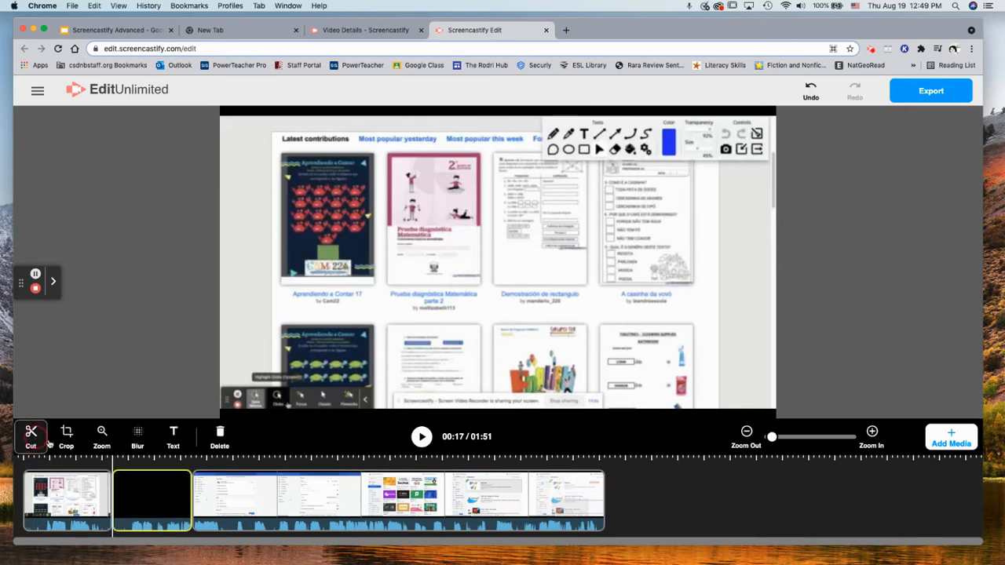
Split the Settings clip at 00:48, move that piece to the end and delete it
click(310, 500)
click(282, 496)
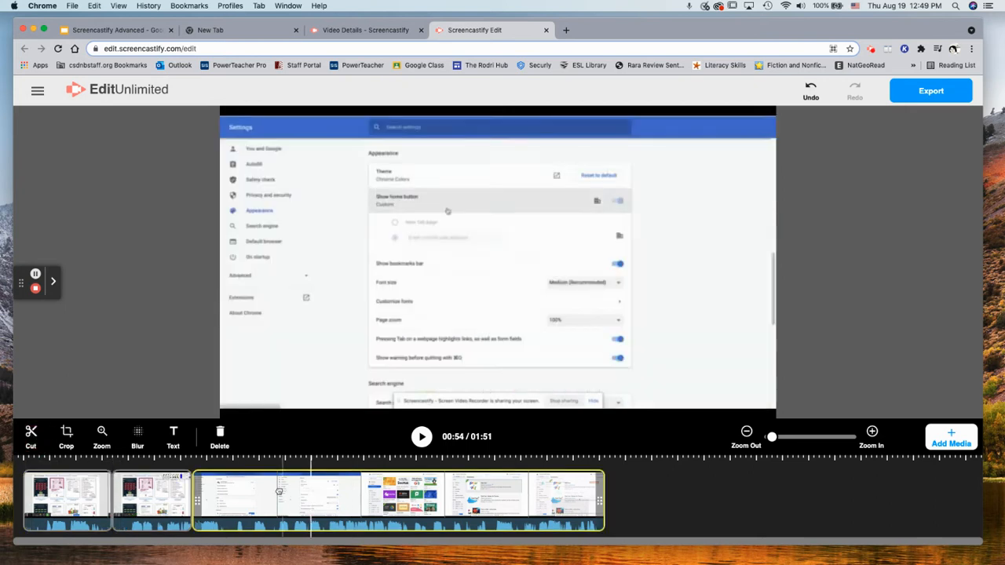
click(30, 434)
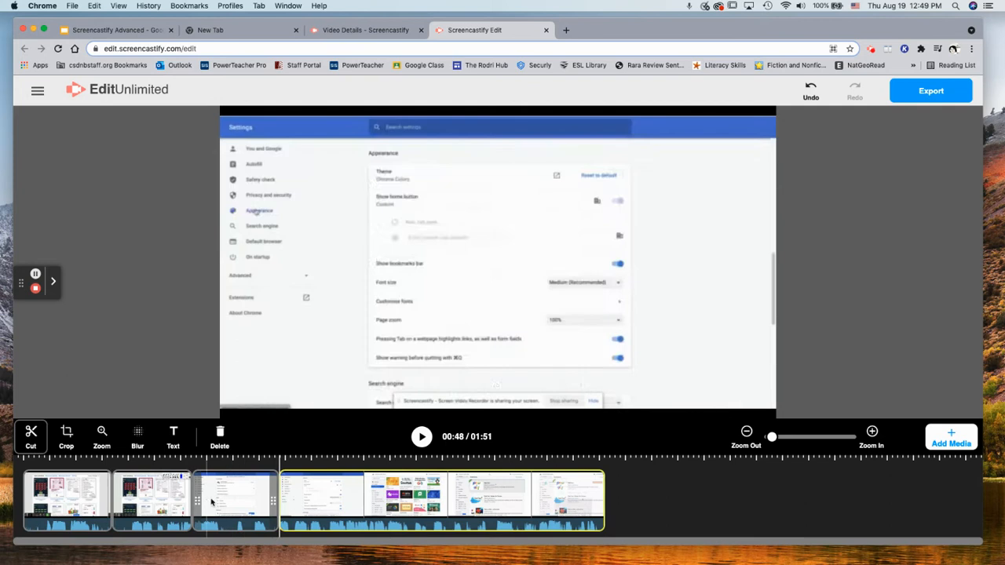
mouse_move(211, 500)
mouse_down()
mouse_move(316, 450)
mouse_move(416, 475)
mouse_move(531, 482)
mouse_move(250, 486)
mouse_move(585, 540)
mouse_move(570, 515)
mouse_up()
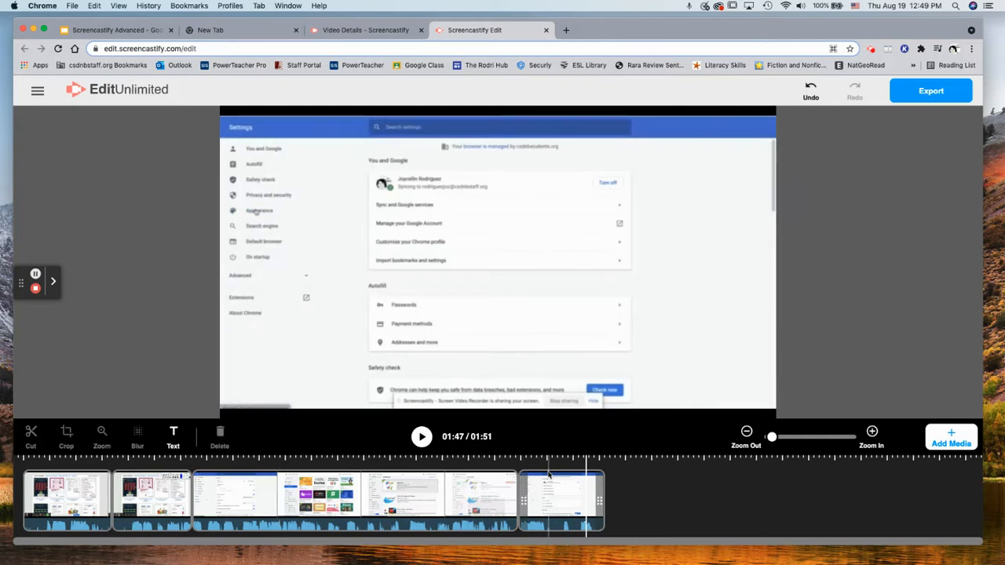
click(555, 497)
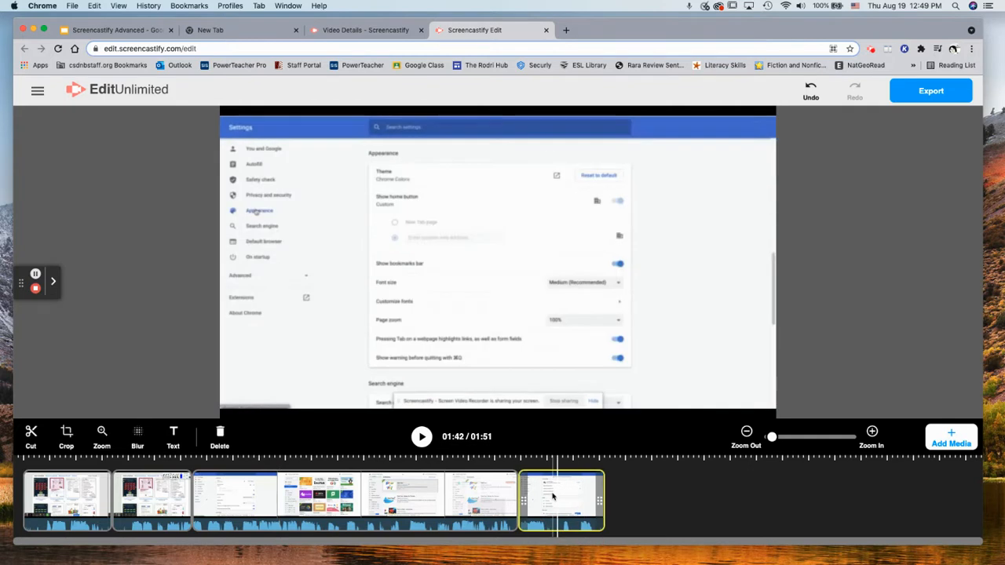
key(Delete)
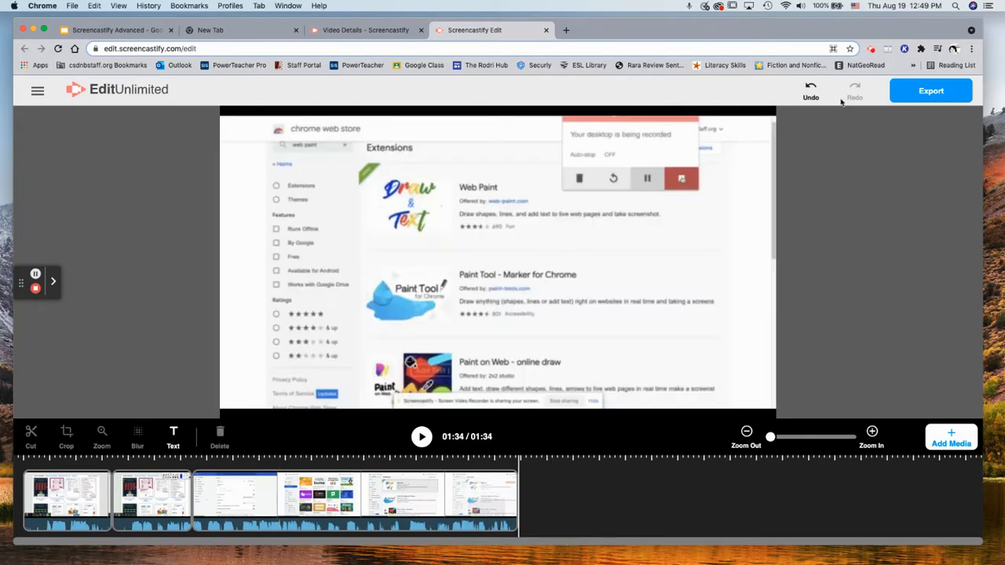
Undo the deletion to restore the Settings clip, zooming the timeline in and out to check it
click(811, 90)
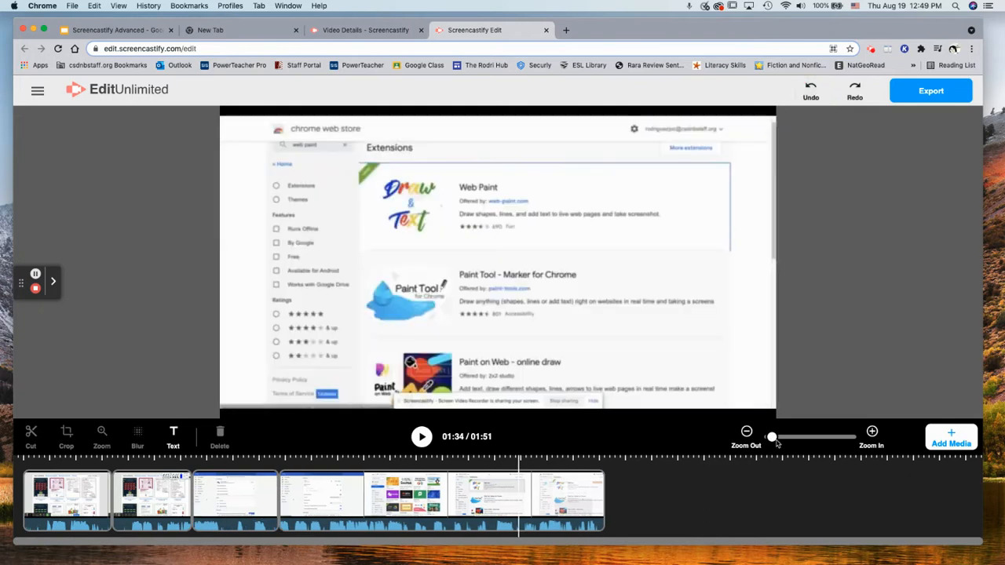
drag(782, 444, 809, 439)
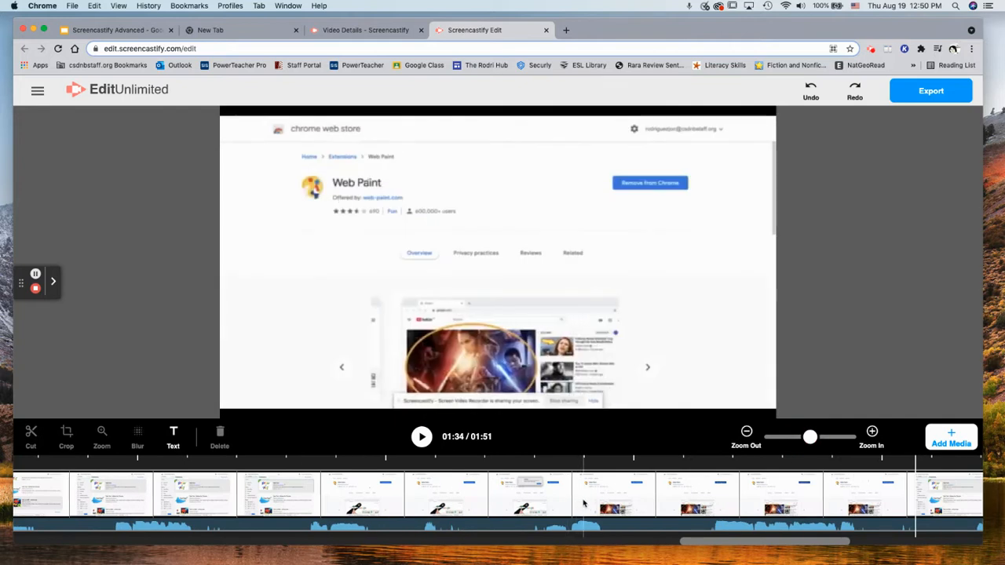
drag(809, 437, 770, 438)
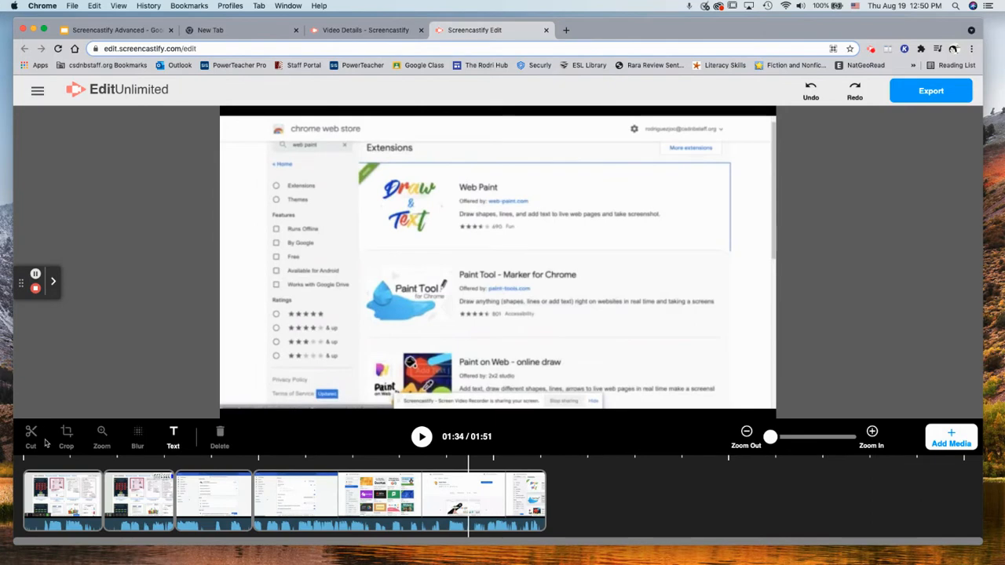
Advance the Screencastify Advanced slides from slide 8 to slide 9, Adding Media, then head back toward the editor
click(102, 30)
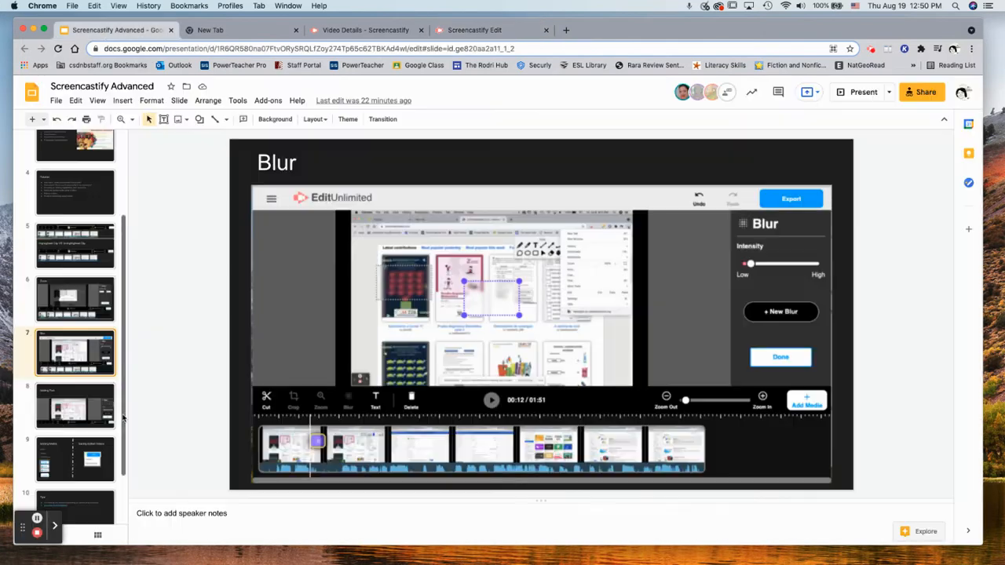
click(63, 414)
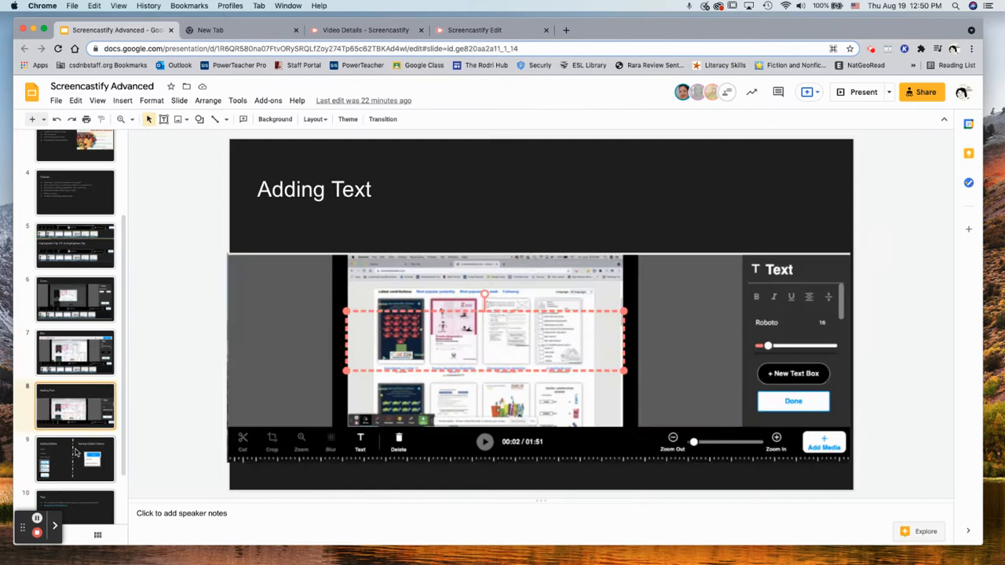
key(Down)
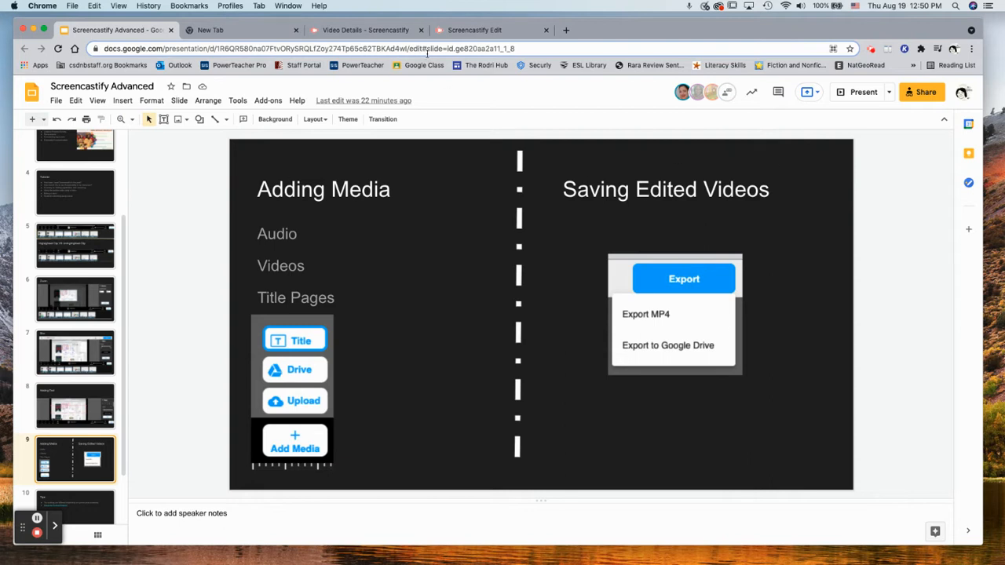
click(366, 30)
Back in the editor, reveal Add Media's Title, Drive and Upload choices
click(490, 30)
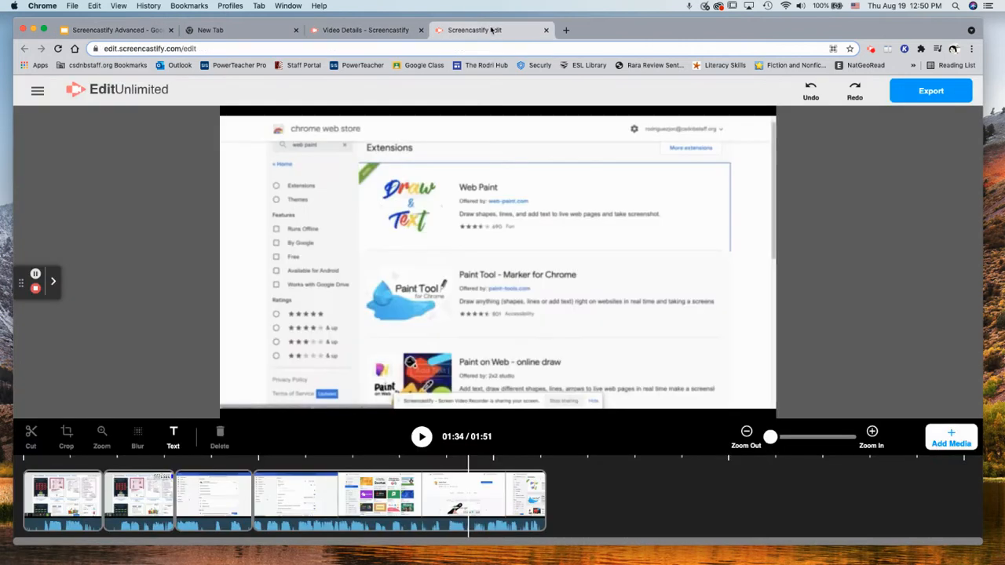
mouse_move(950, 436)
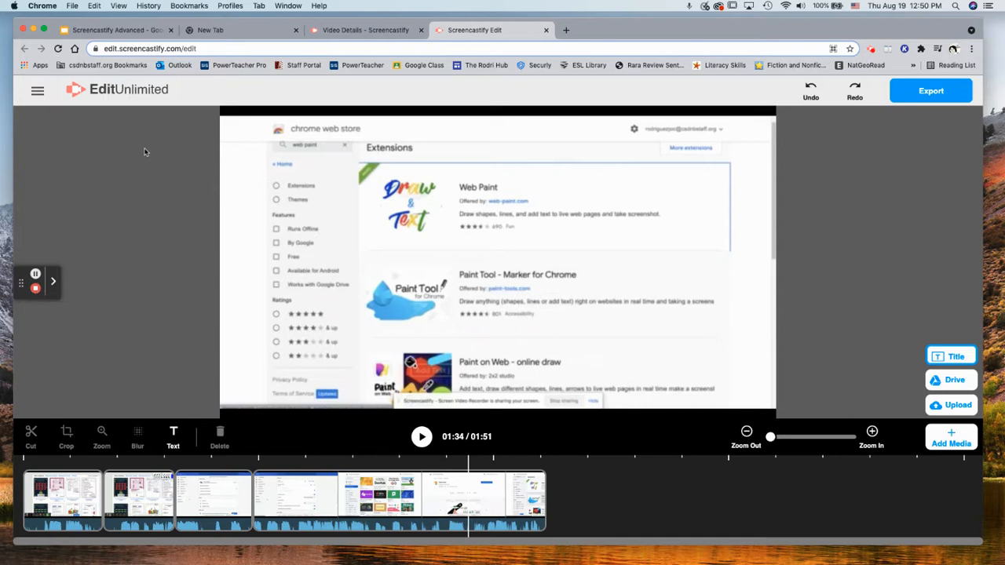
click(650, 488)
Search Drive for 'screencastify', open the Screencastify folder and import one of its videos
click(947, 380)
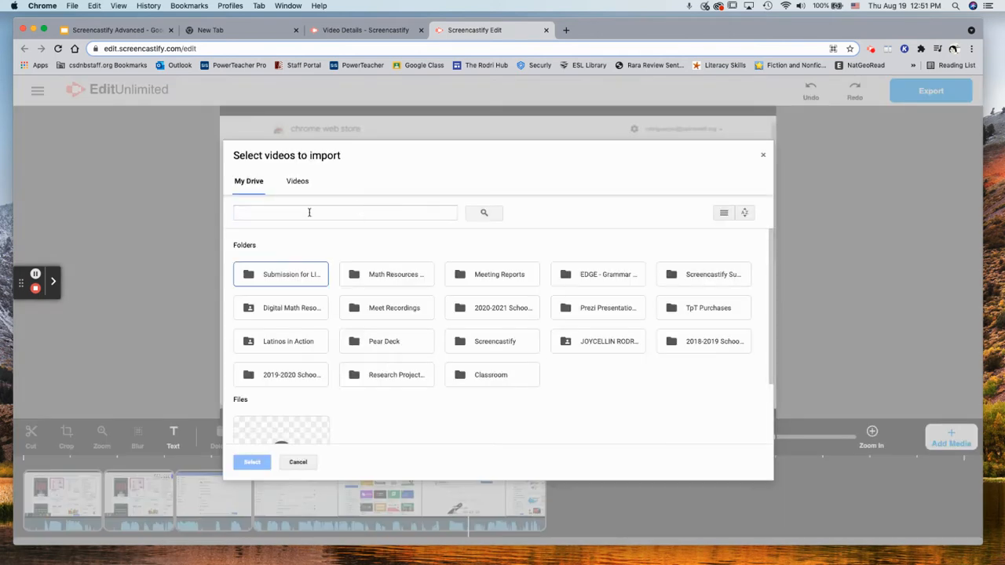
click(309, 212)
text(screencastify)
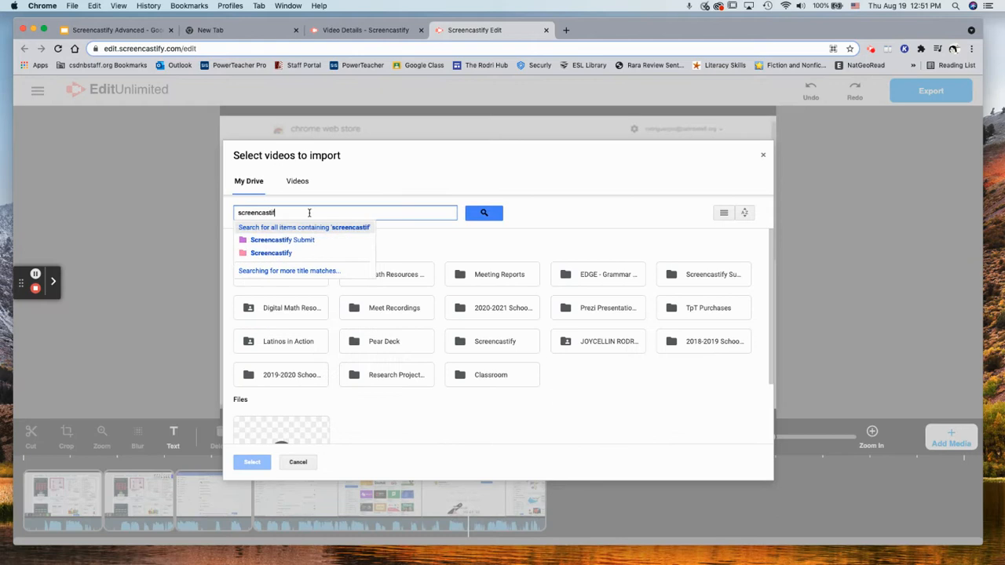
key(Return)
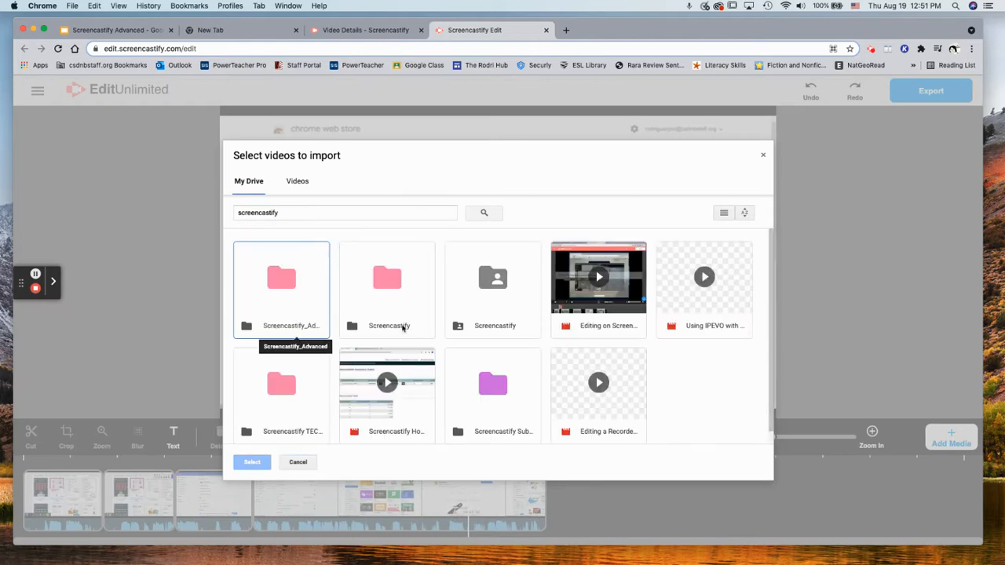
double_click(378, 284)
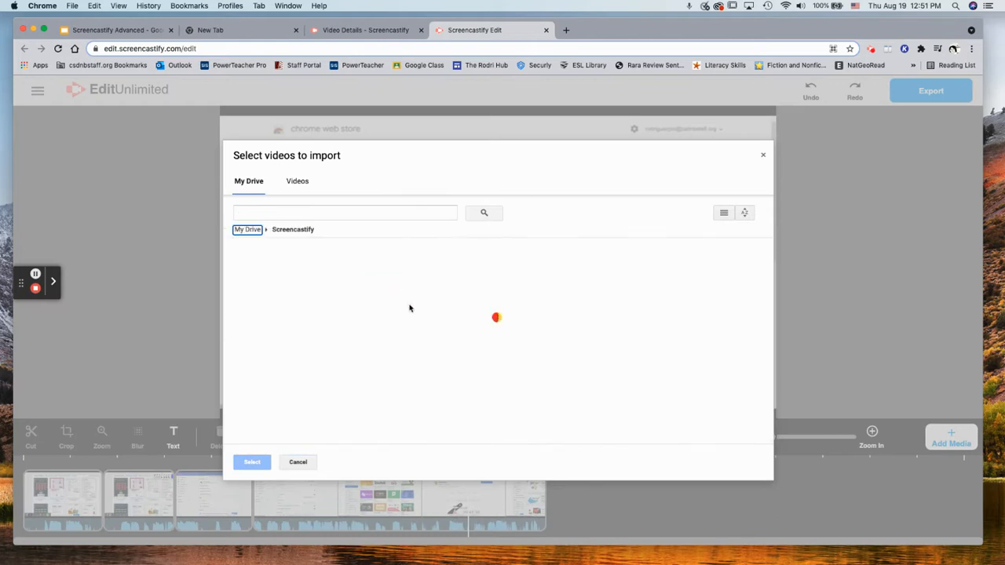
scroll(512, 420, down, 2)
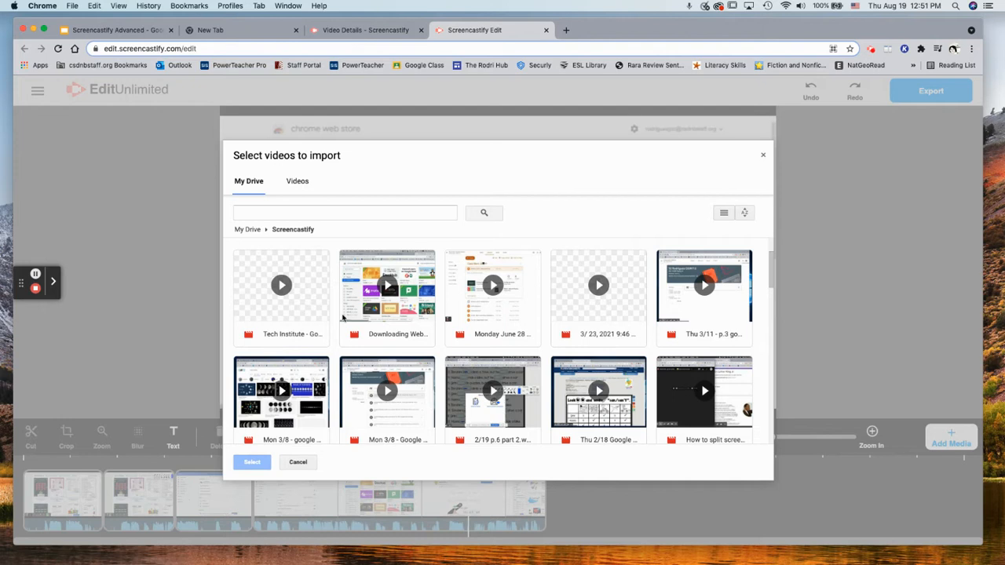
click(535, 309)
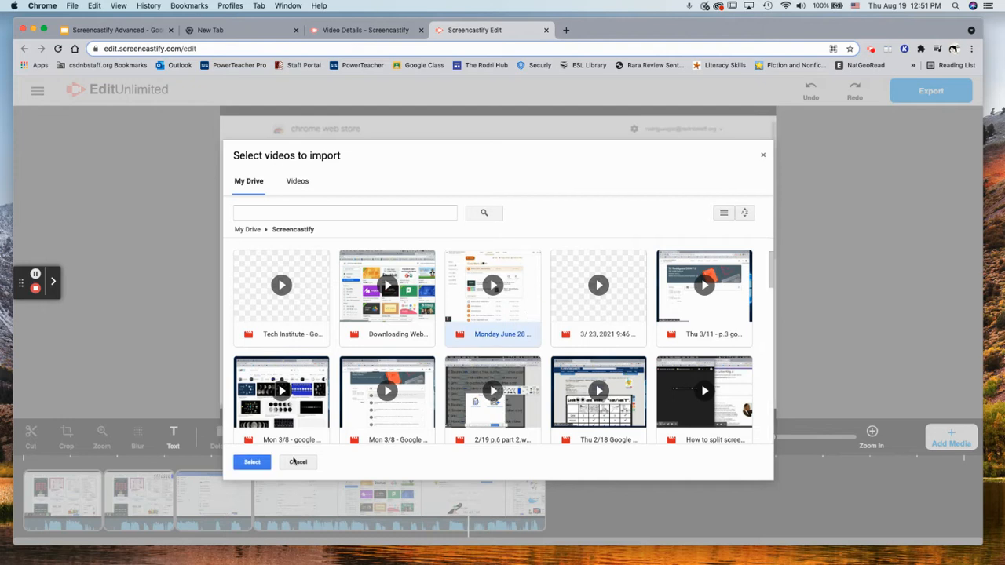
scroll(553, 347, down, 3)
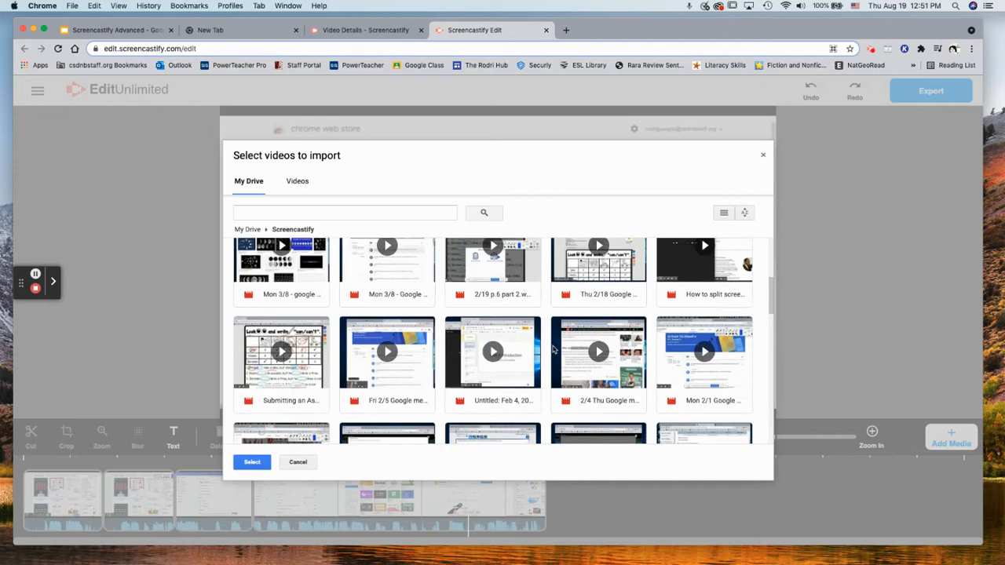
click(605, 286)
click(252, 461)
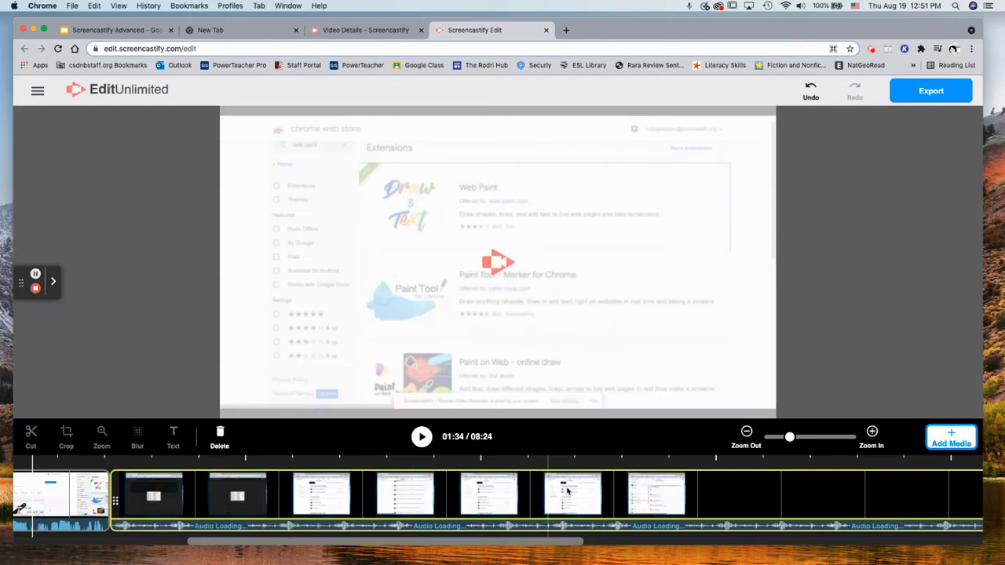
Delete the imported Drive clip and scroll the timeline back to the start
click(630, 493)
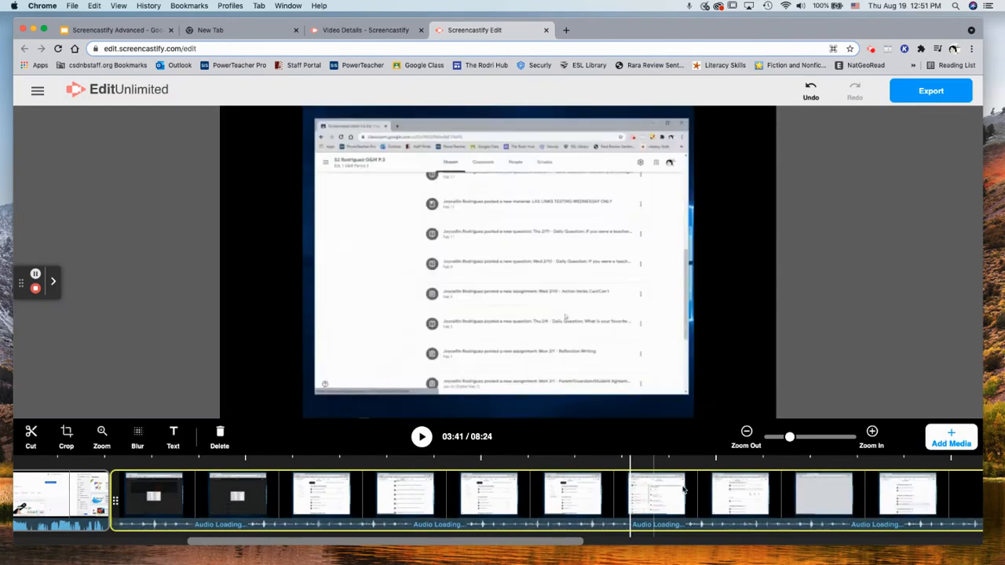
key(Delete)
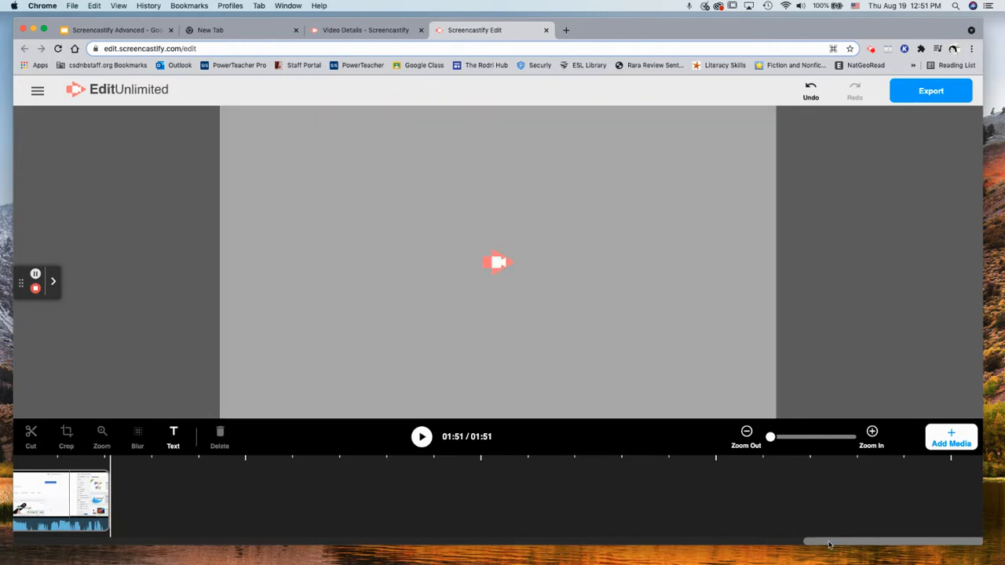
drag(829, 542, 813, 544)
click(951, 438)
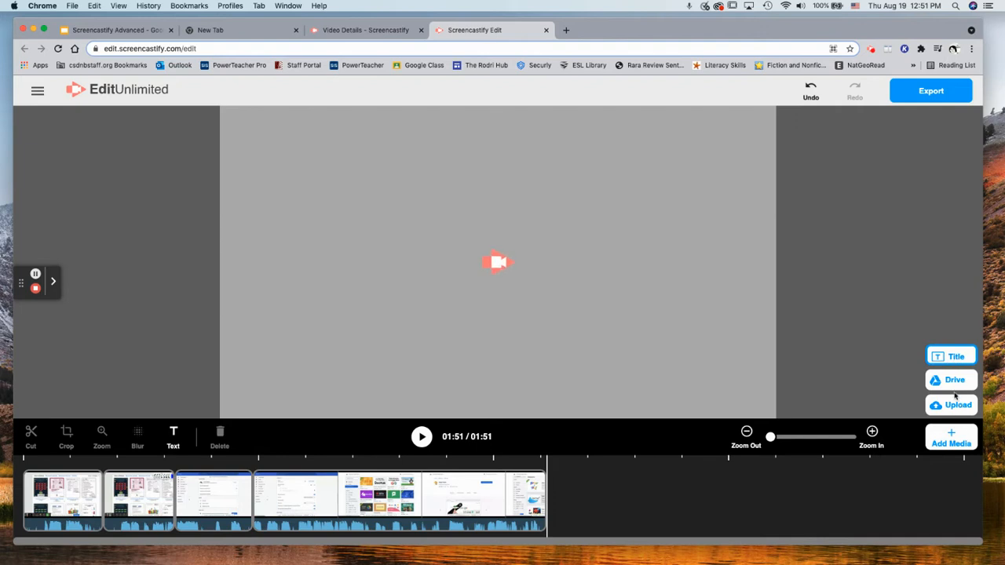
drag(108, 540, 77, 546)
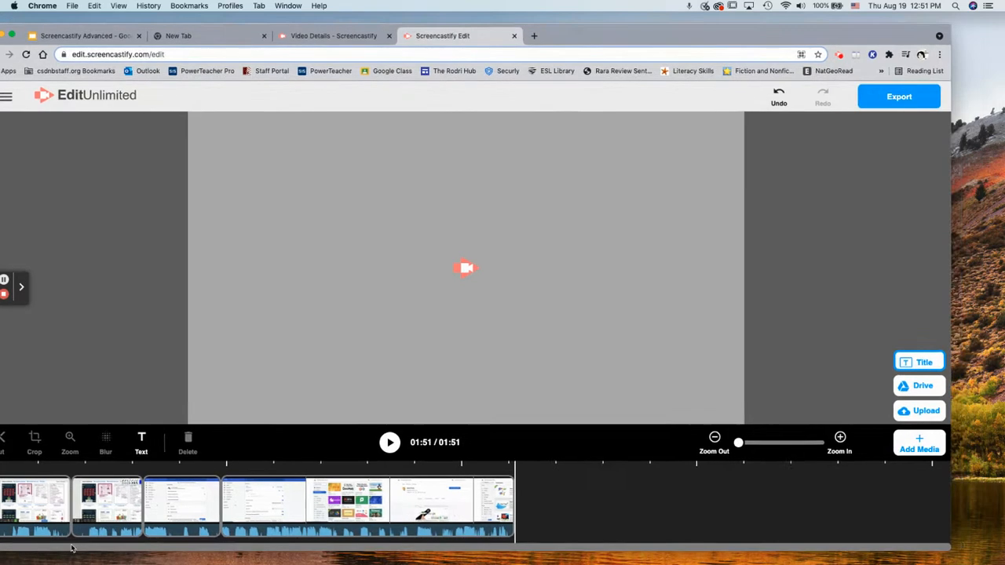
drag(552, 33, 583, 26)
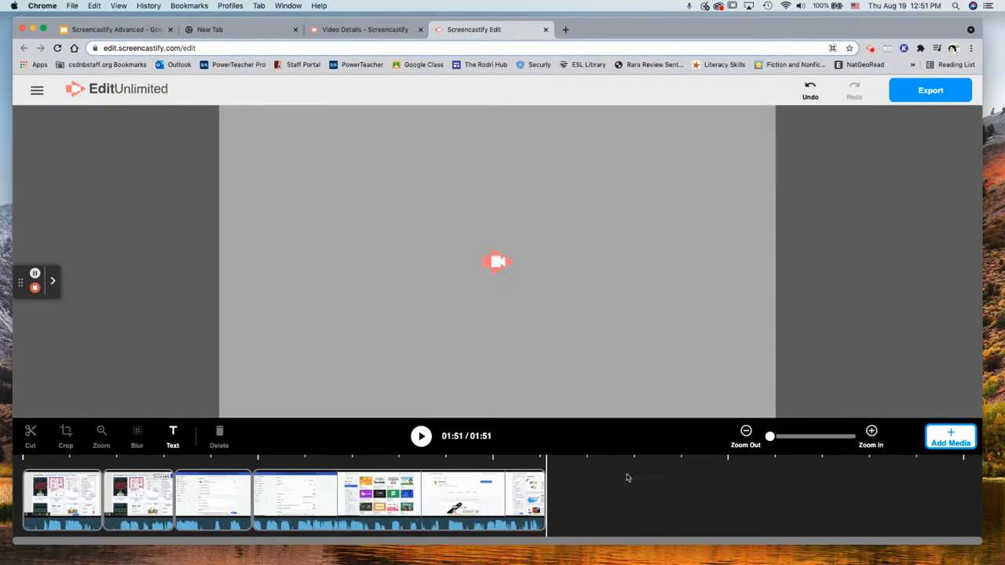
Add a TITLE/TEXT title card at 00:00, then insert a second title card at 00:54
click(22, 512)
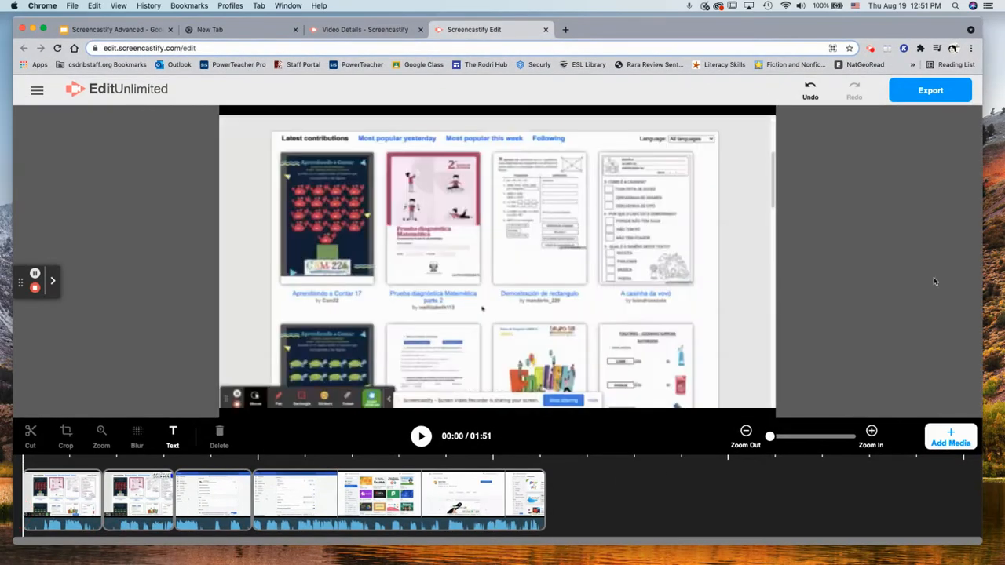
click(950, 433)
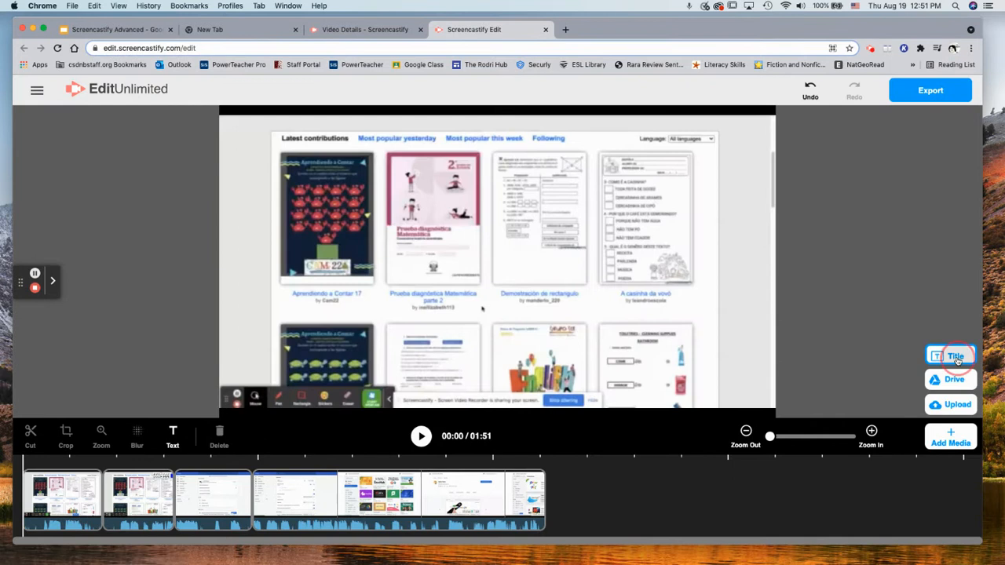
click(950, 355)
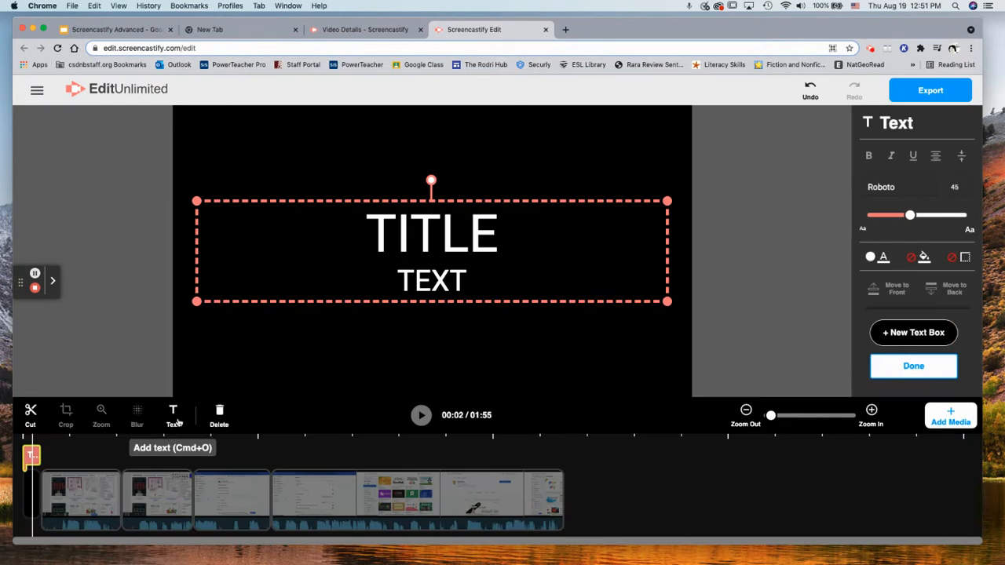
click(28, 477)
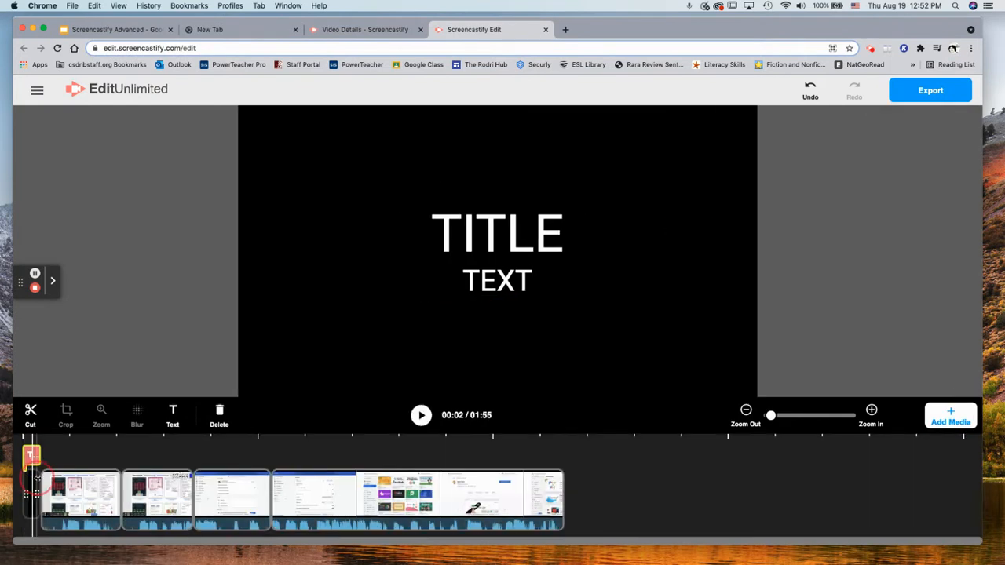
click(56, 484)
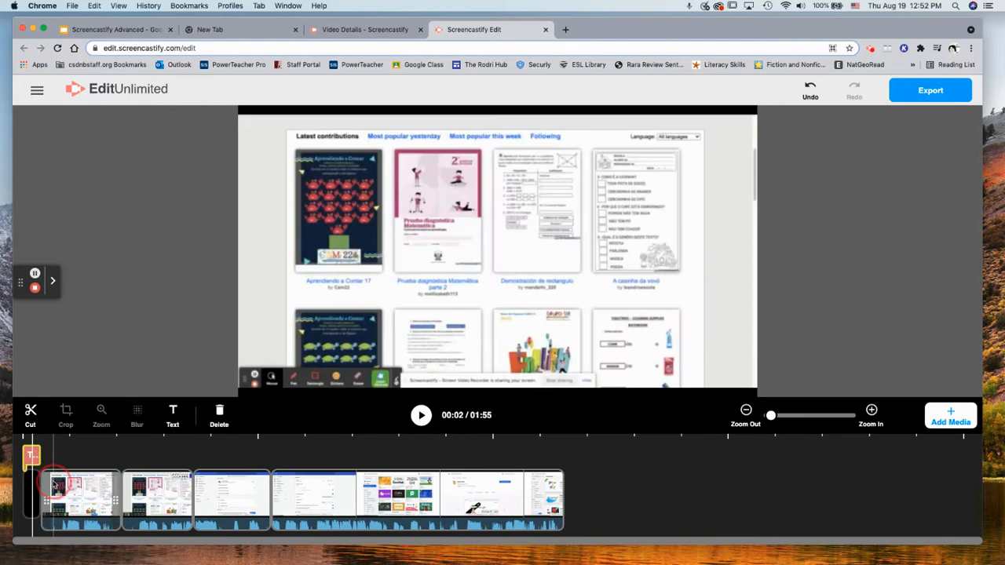
click(33, 487)
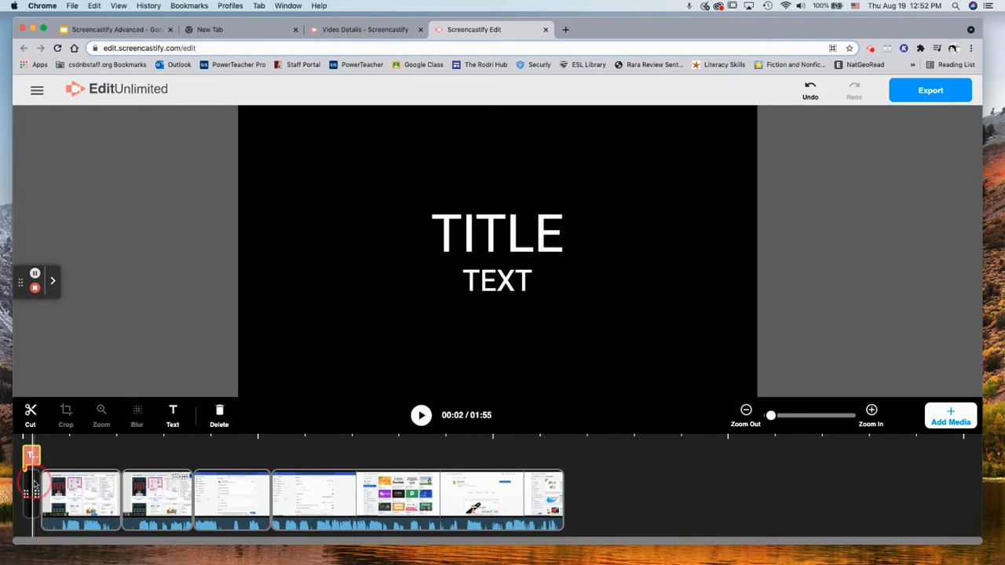
click(120, 485)
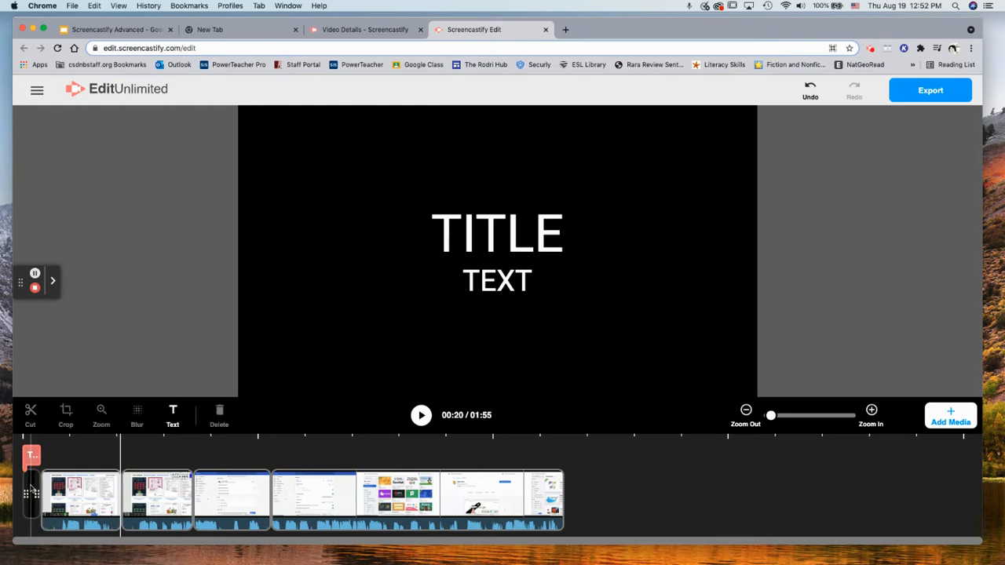
click(31, 491)
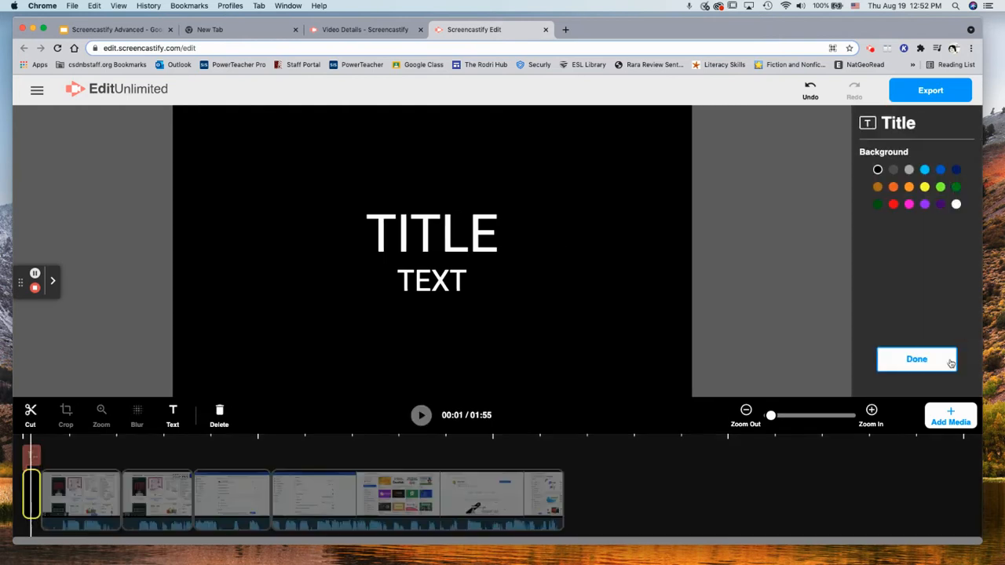
click(584, 491)
click(937, 410)
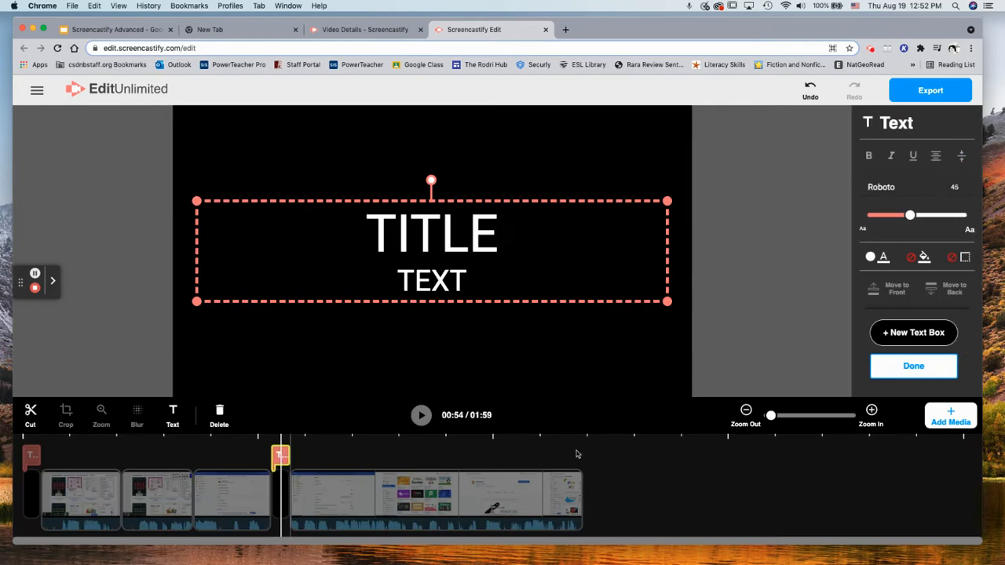
Move the middle blank title clip and its text to the end of the timeline
click(482, 475)
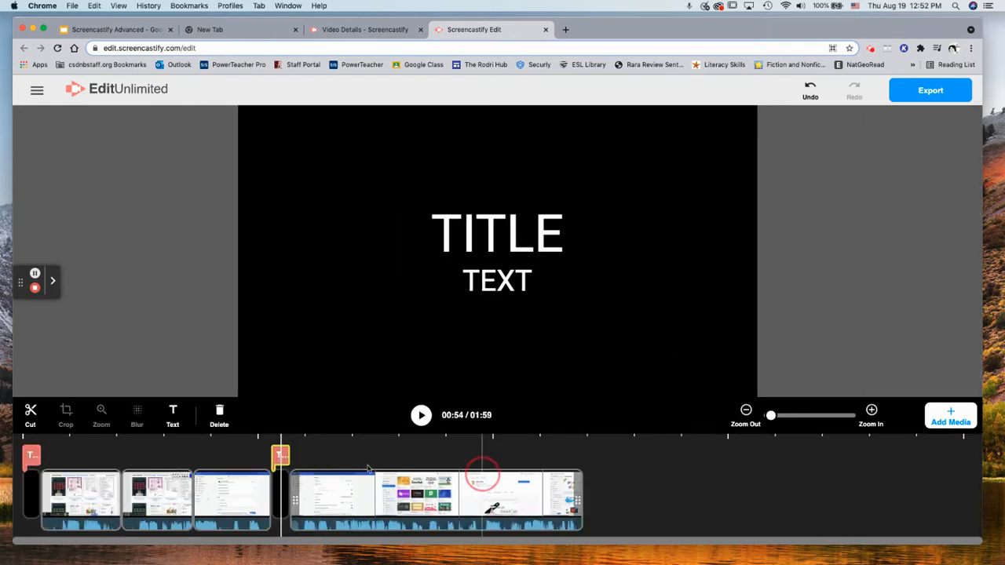
click(281, 455)
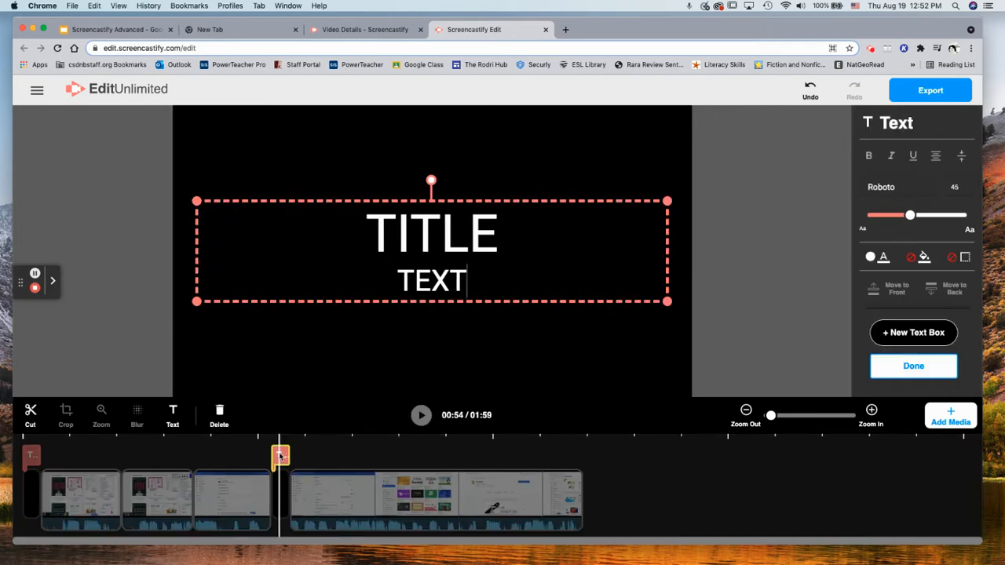
drag(280, 456, 596, 463)
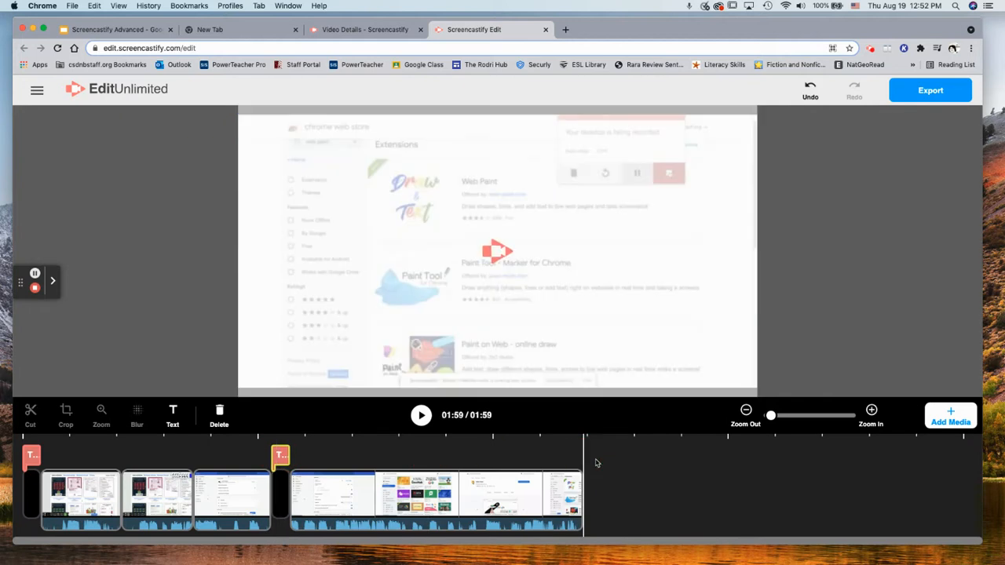
click(280, 456)
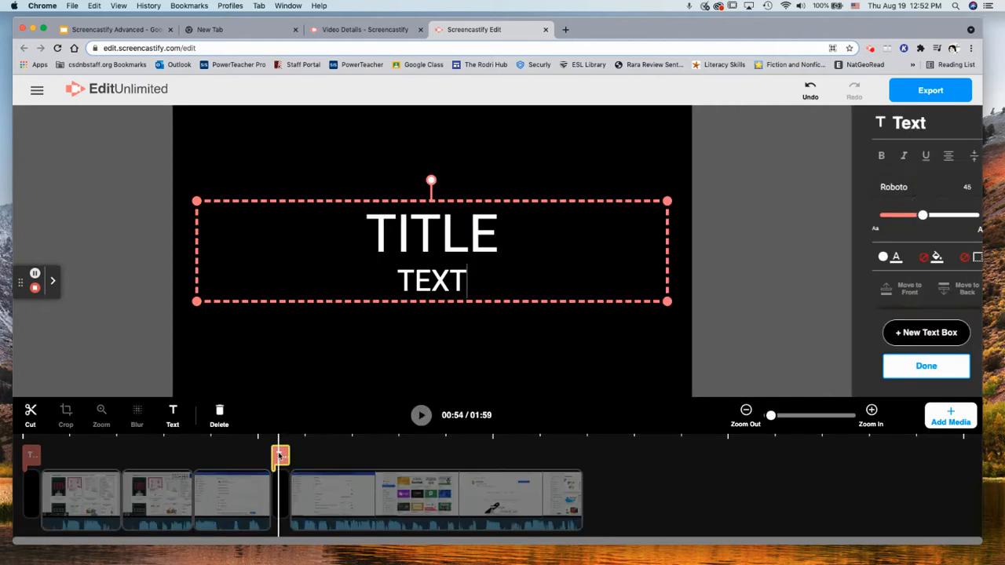
drag(279, 455, 595, 456)
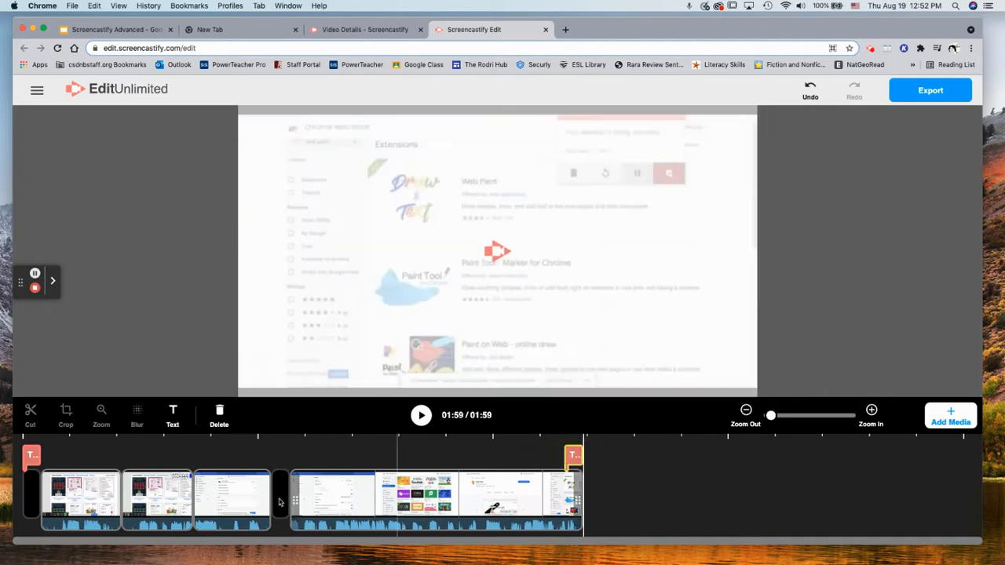
drag(279, 502, 574, 524)
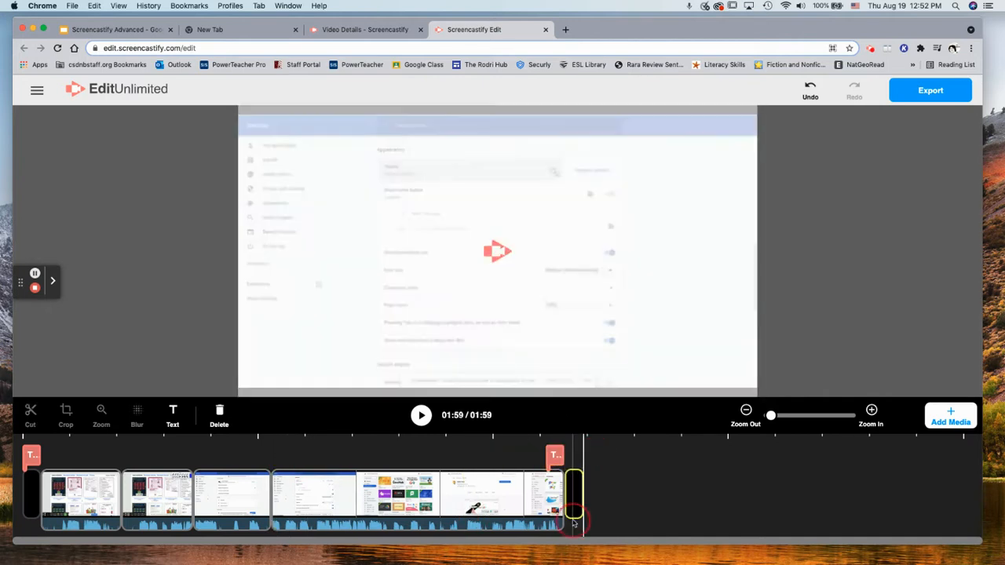
Place the TITLE/TEXT overlay onto the blank end clip and confirm it shows there
click(554, 456)
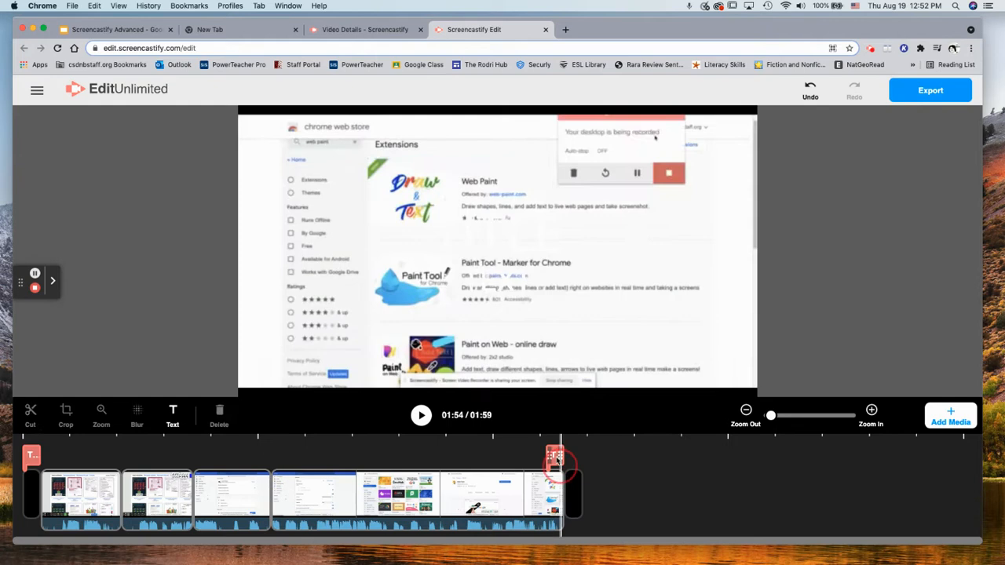
double_click(557, 460)
click(557, 460)
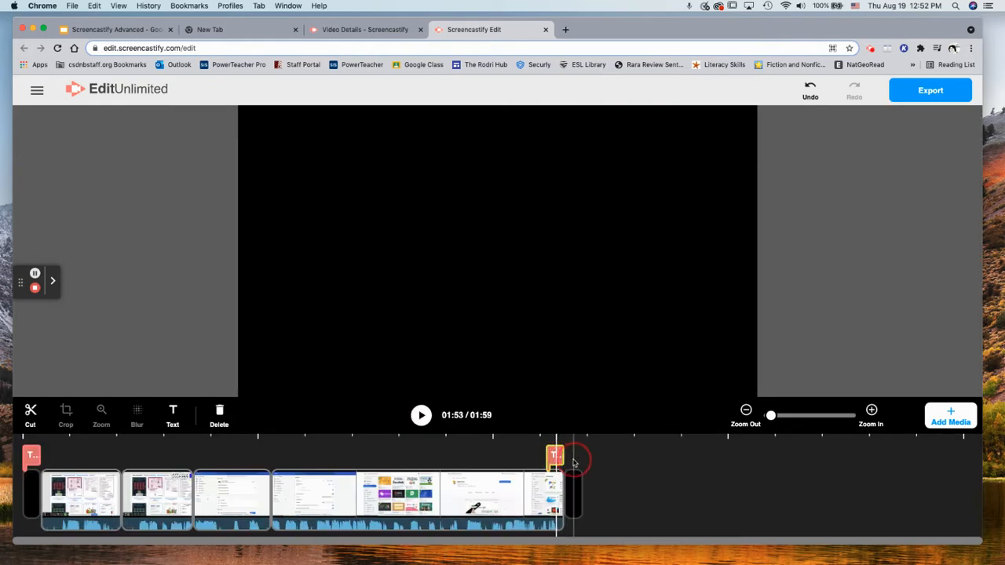
click(574, 463)
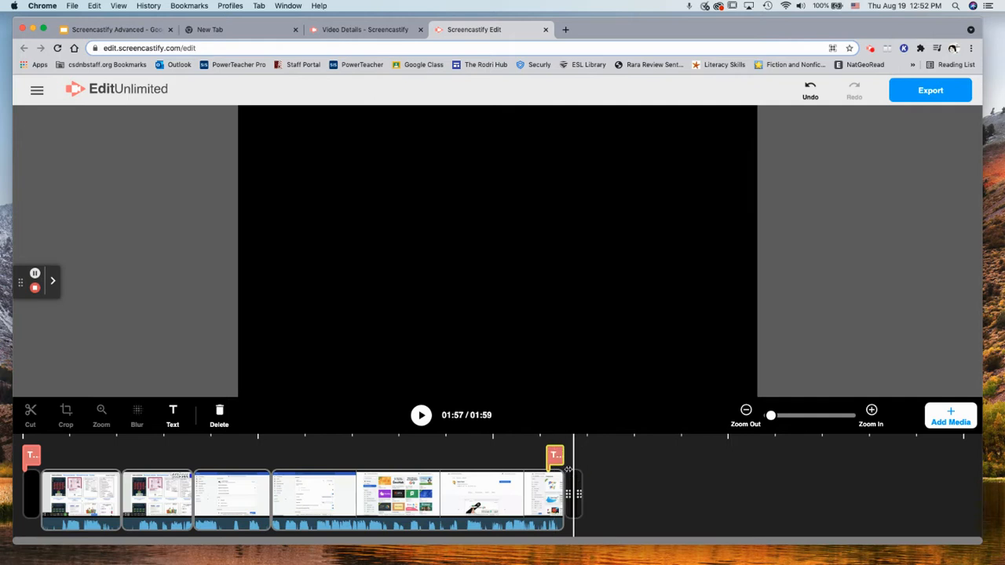
double_click(567, 468)
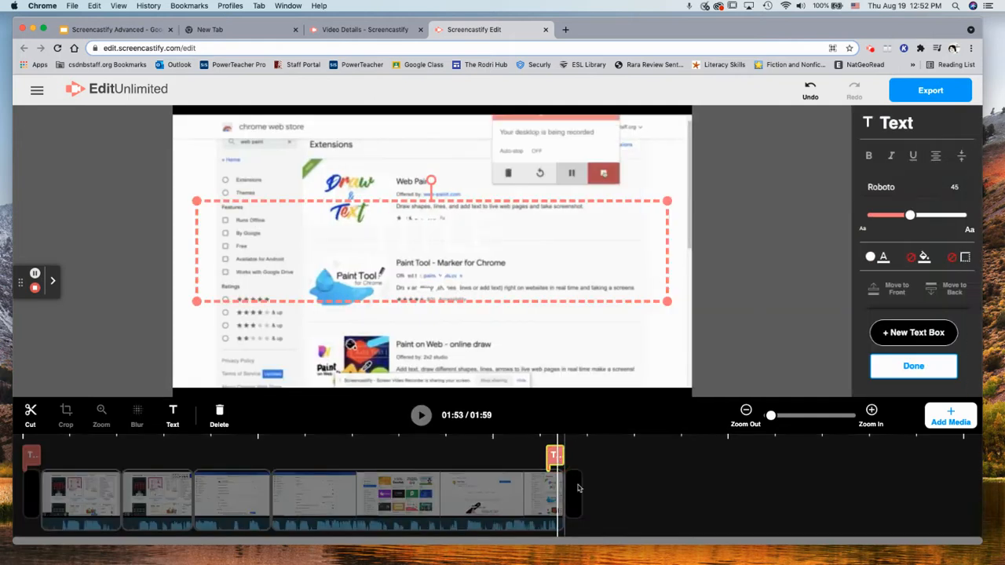
click(578, 489)
double_click(554, 456)
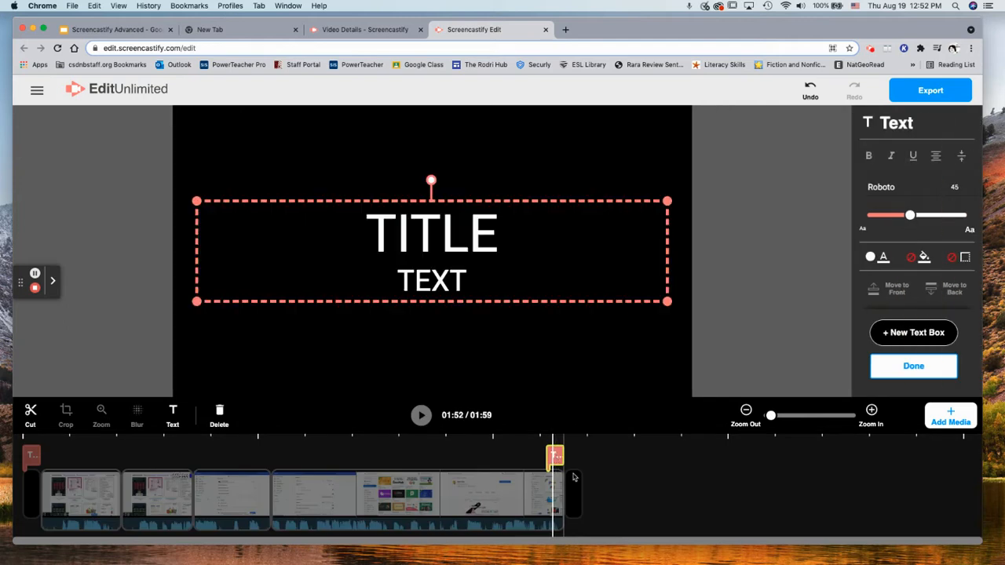
click(573, 478)
click(575, 480)
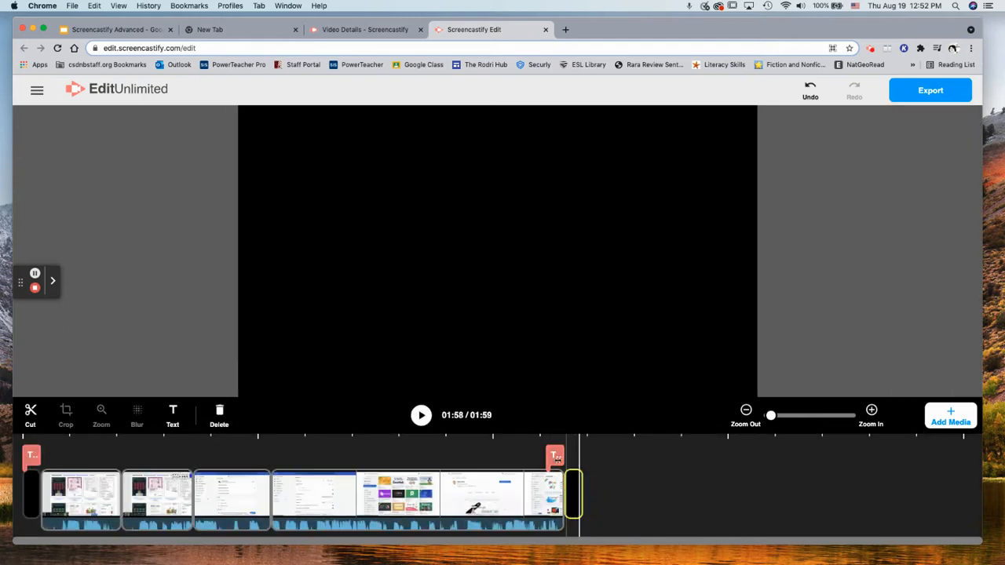
click(555, 456)
drag(556, 459, 573, 461)
click(574, 460)
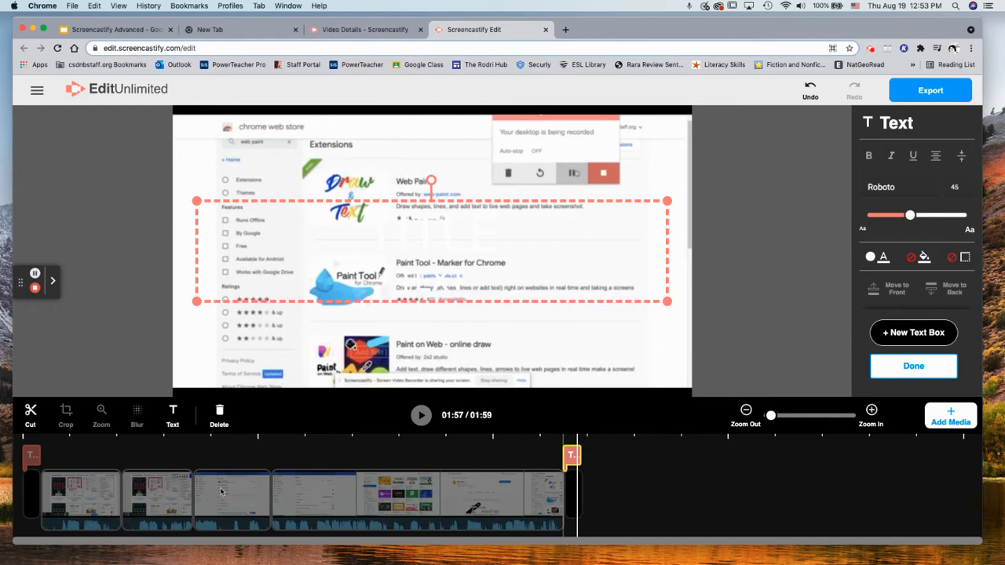
click(193, 489)
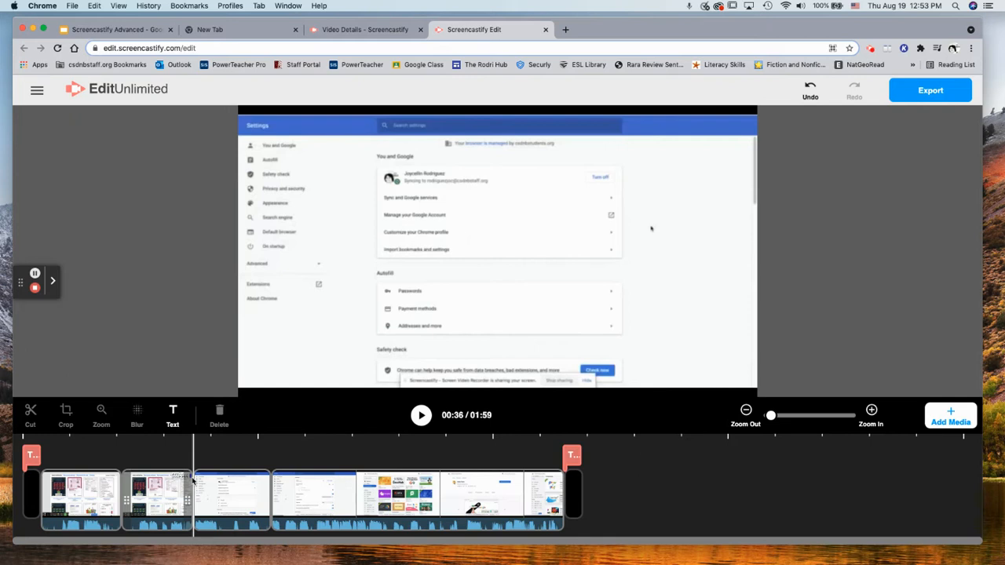
Preview the closing title card and review its background settings
click(949, 415)
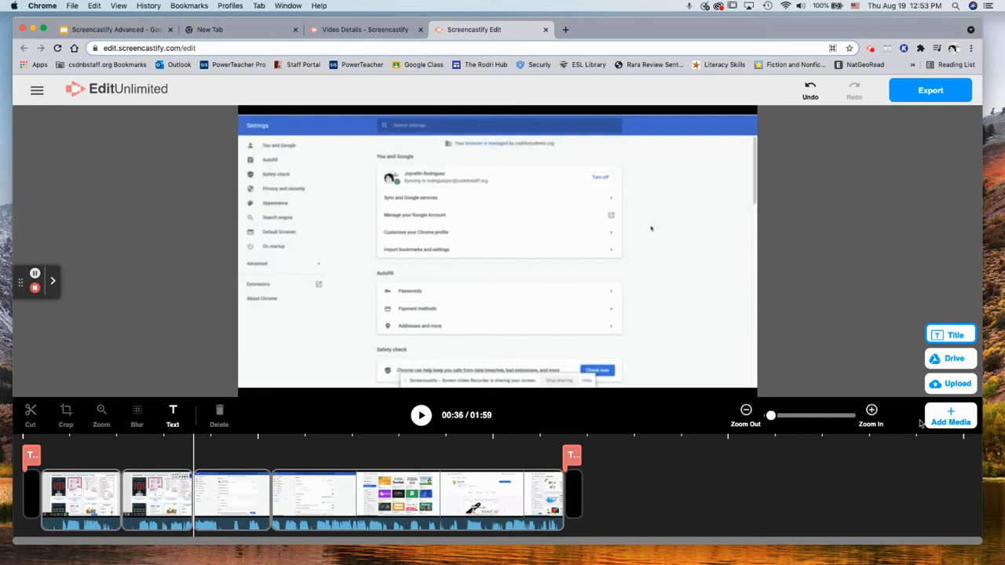
click(577, 517)
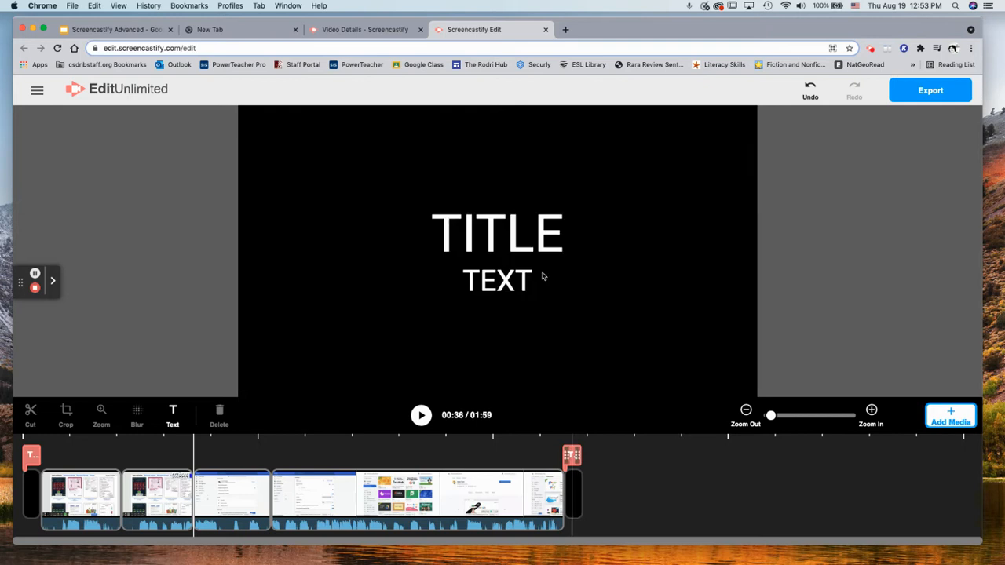
click(574, 492)
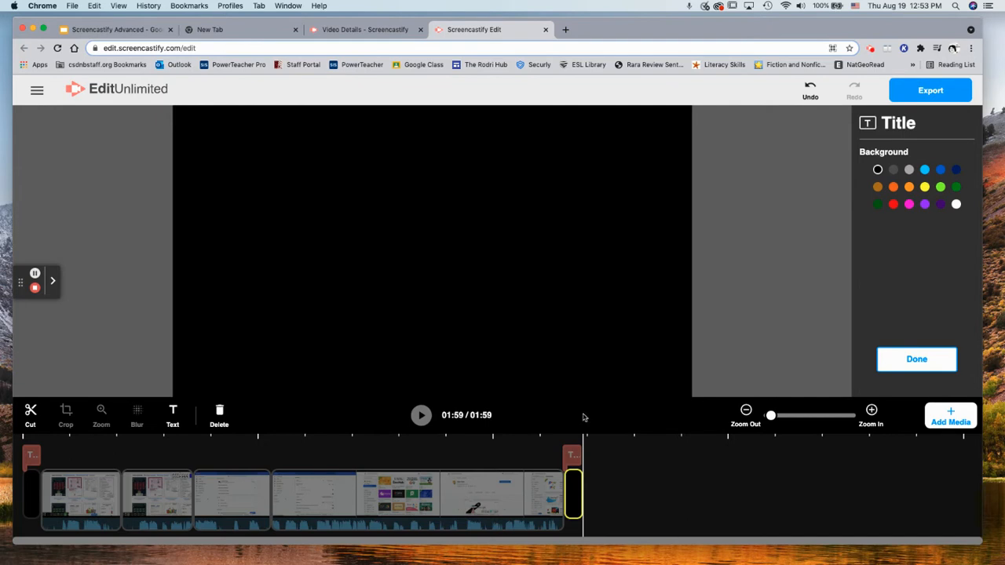
click(574, 439)
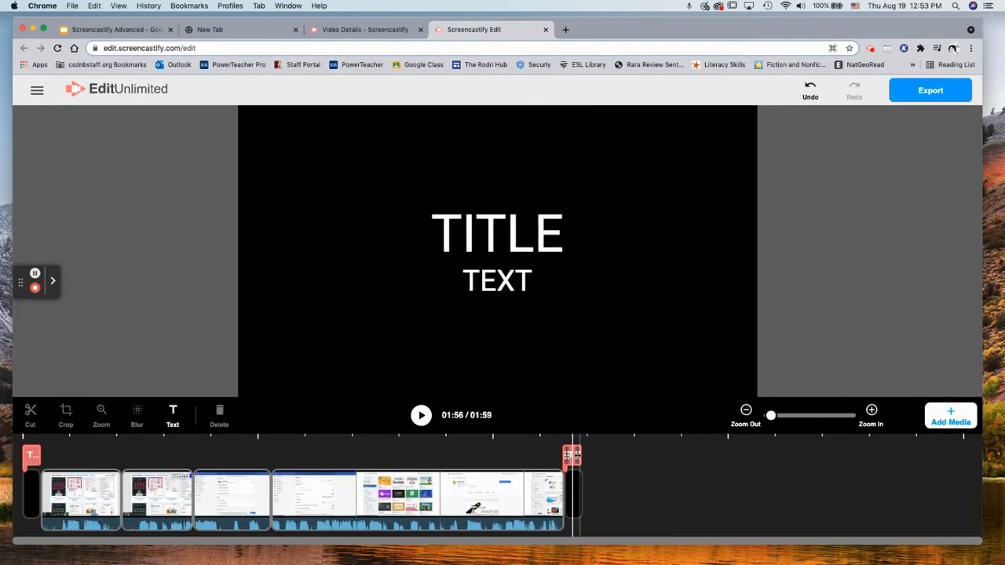
Check the end card's TITLE/TEXT, then bring up the Title, Drive and Upload choices
click(573, 455)
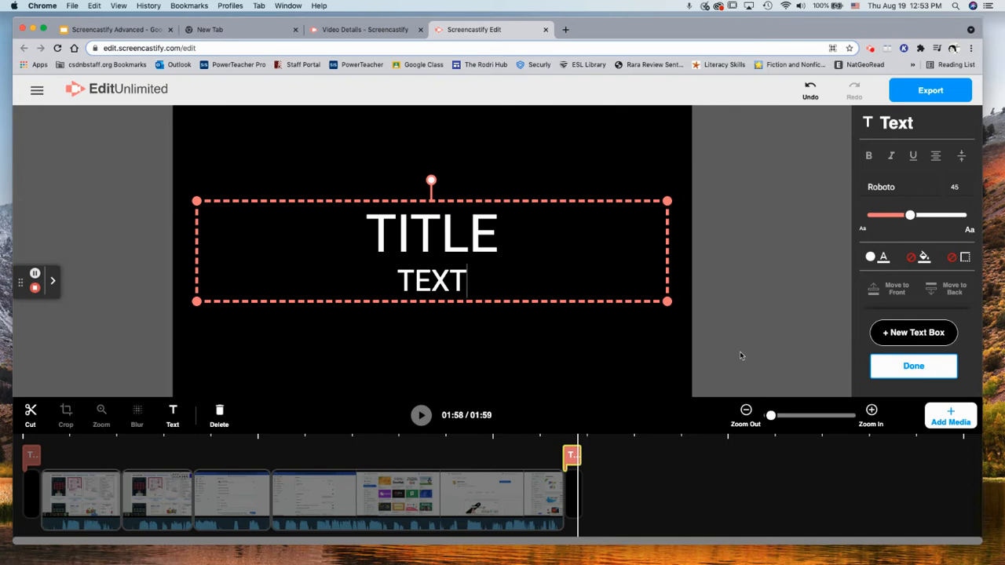
click(539, 489)
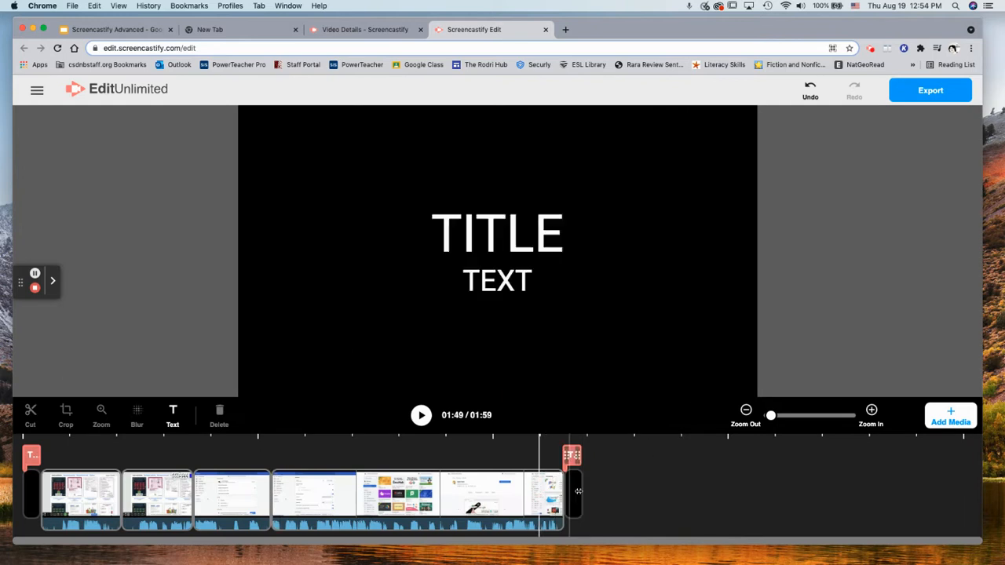
click(578, 490)
click(500, 239)
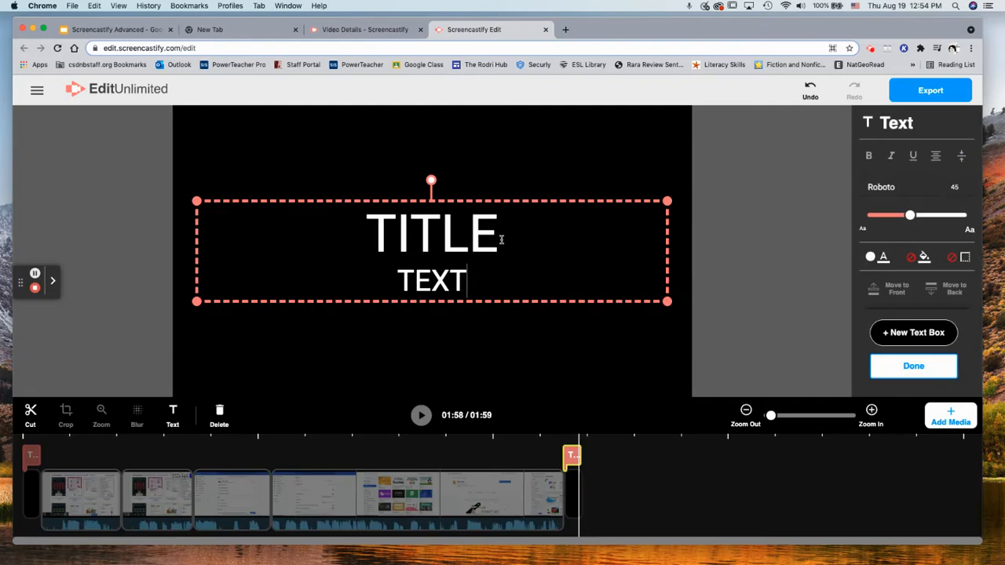
click(949, 415)
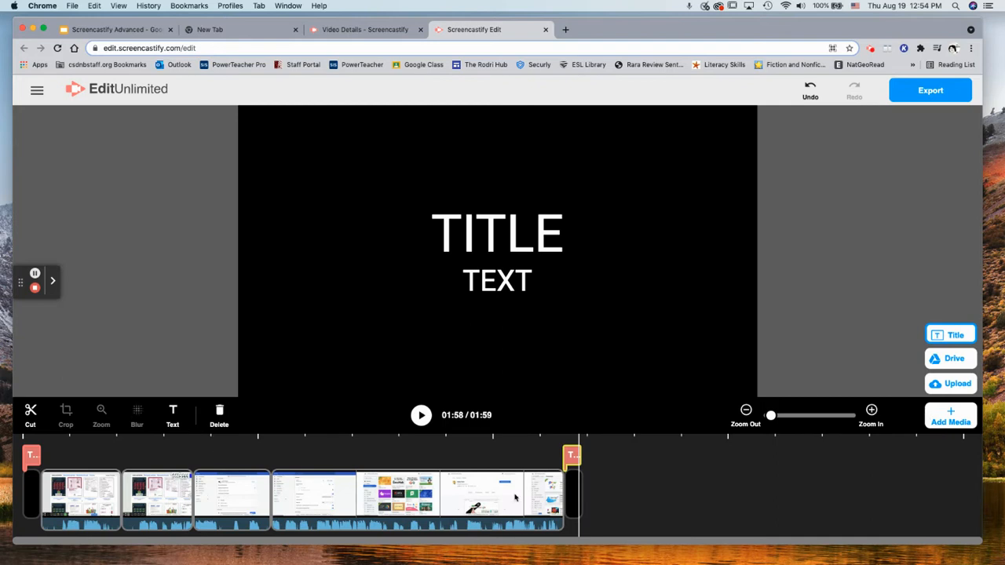
click(958, 424)
click(952, 419)
click(954, 384)
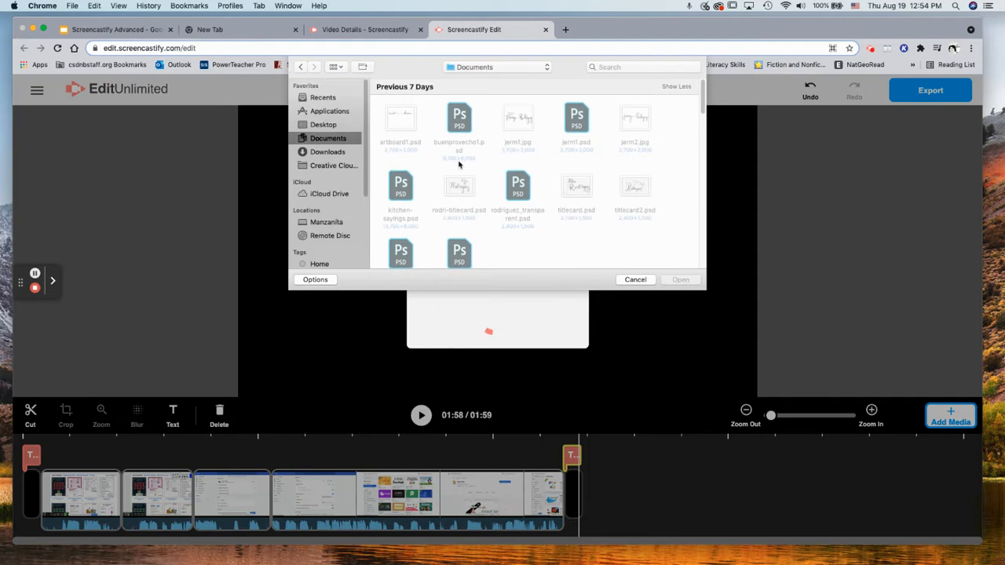
click(328, 152)
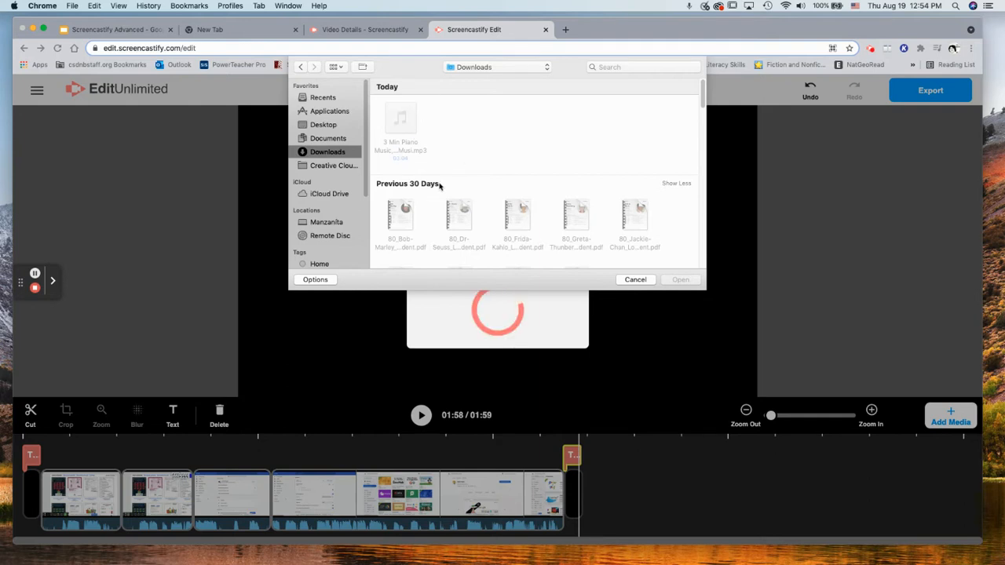
click(634, 280)
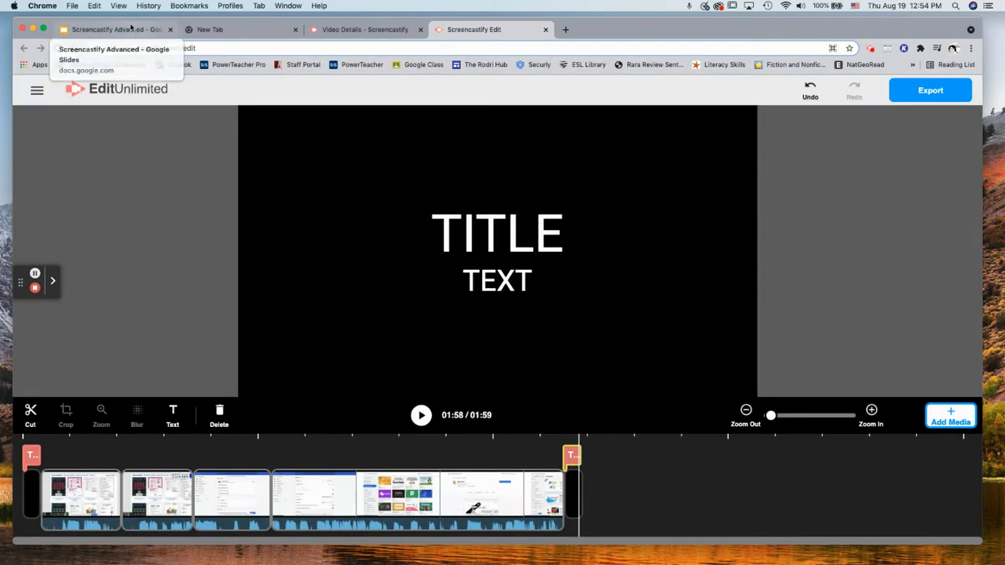
Review the final clip's audio volume near full, then move playback from 01:15 to the end
click(34, 274)
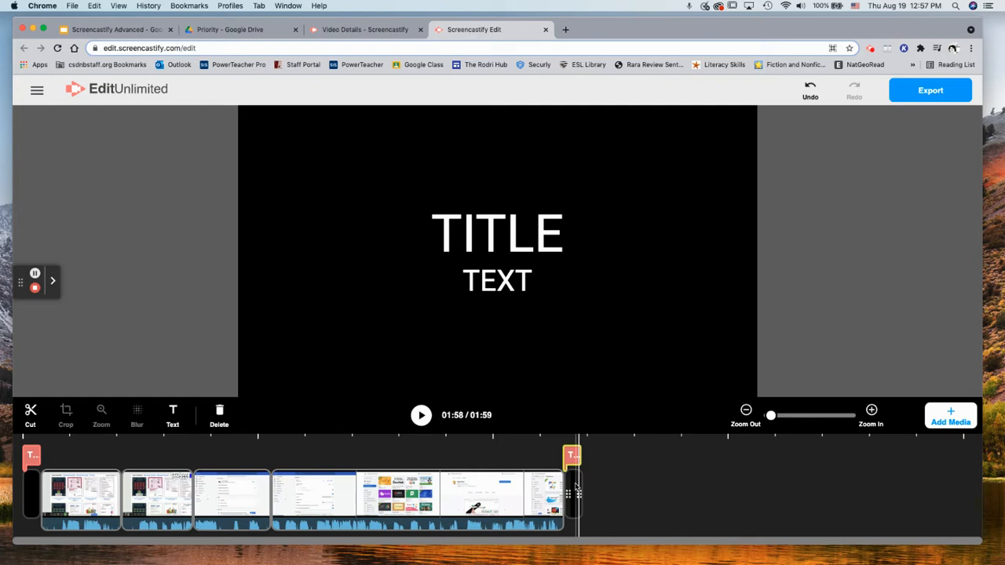
click(525, 516)
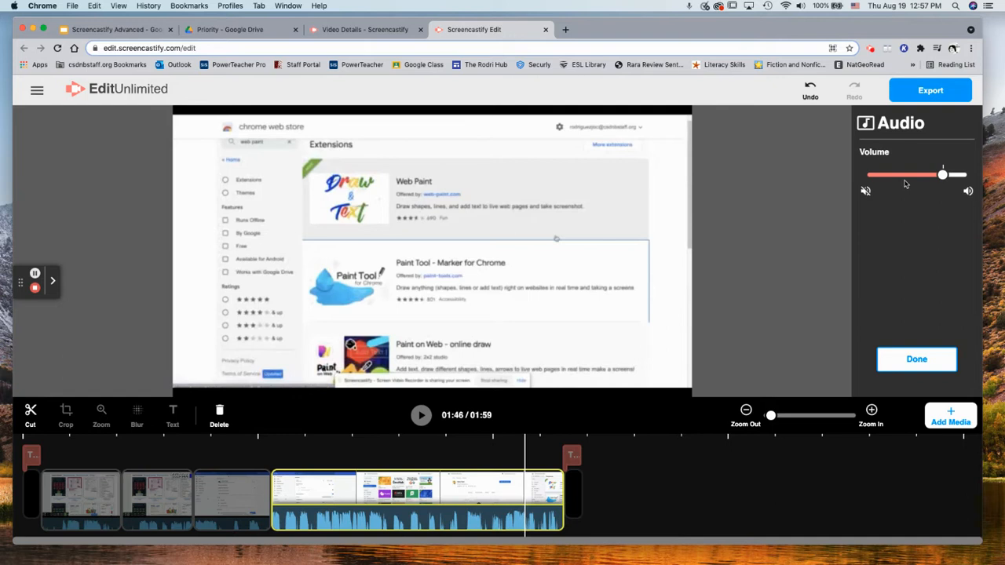
click(950, 418)
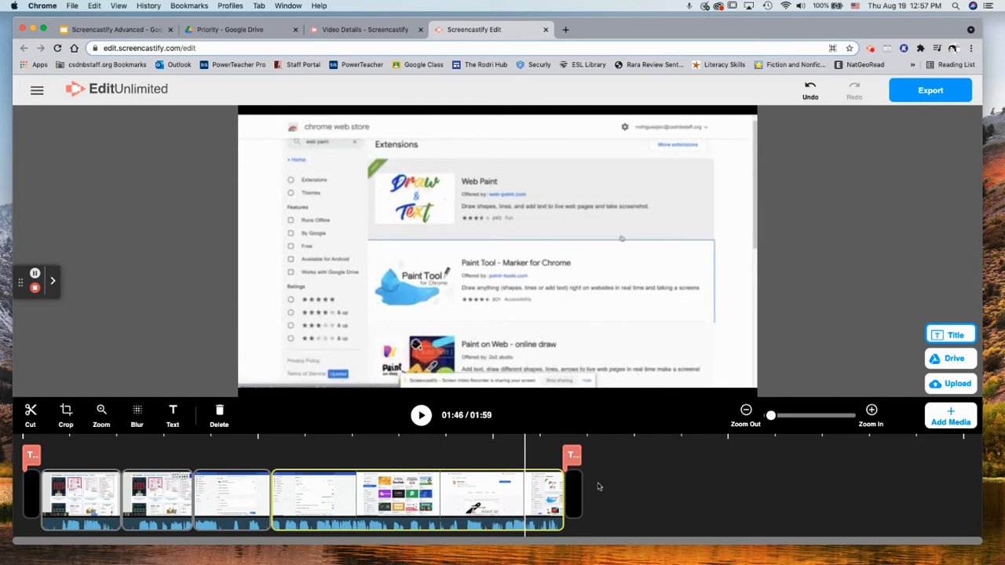
click(459, 526)
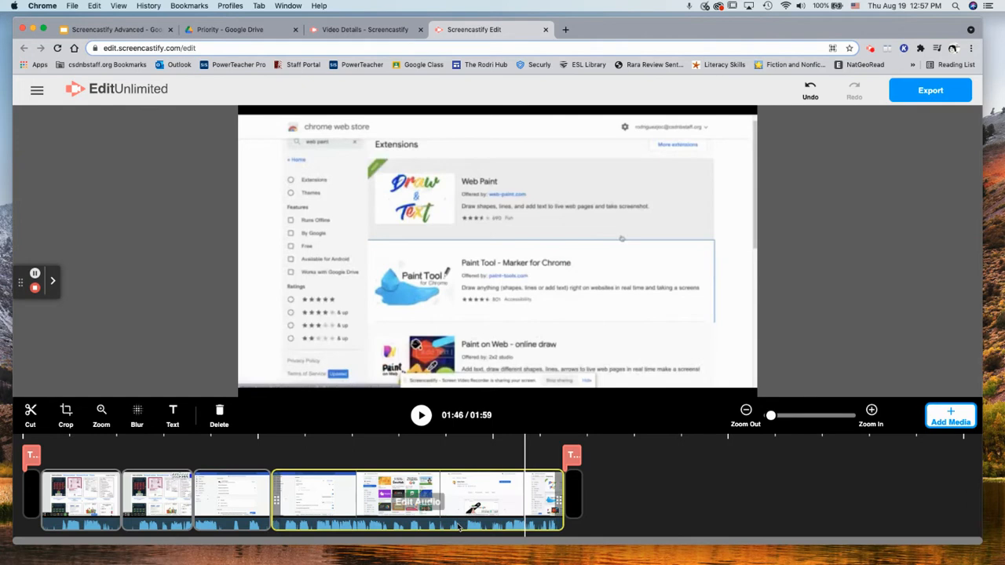
click(459, 526)
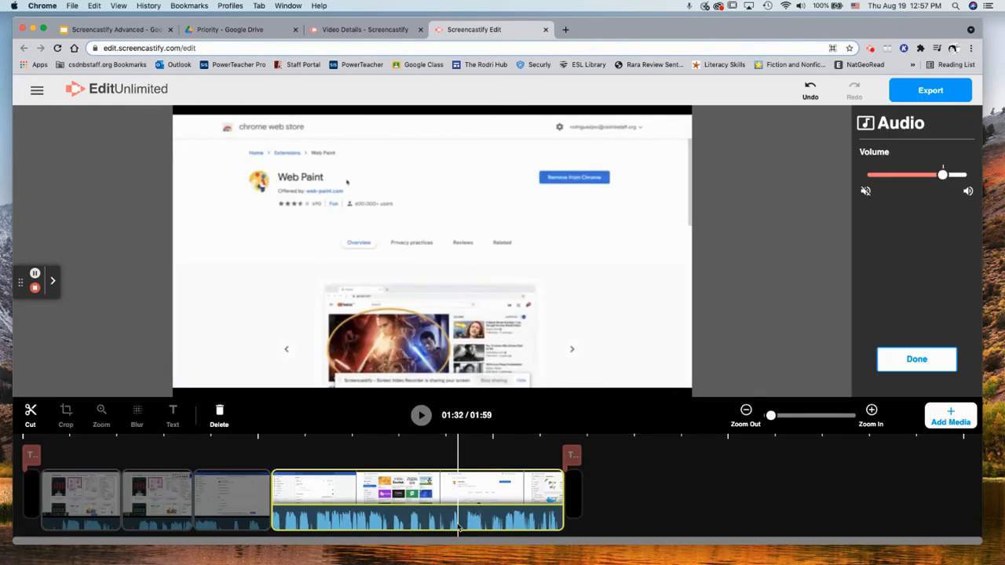
click(377, 524)
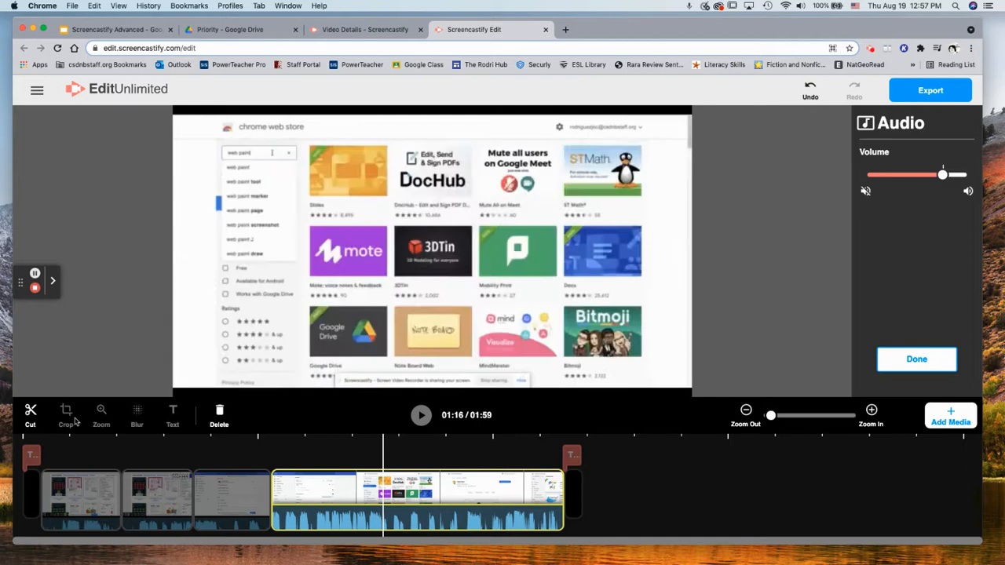
click(782, 466)
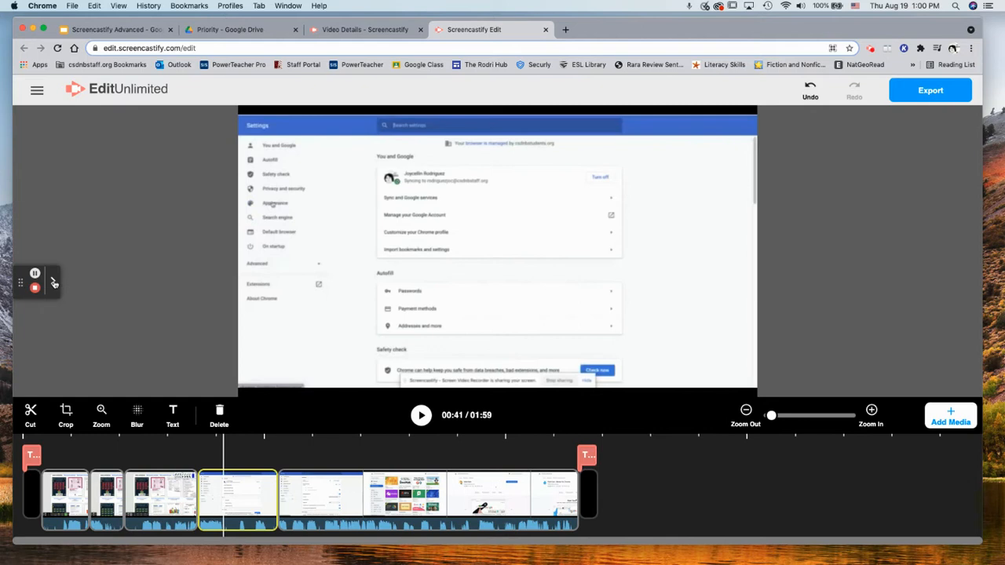
Draw with the recorder's Pen tool, then clear the red scribble from the screen
click(53, 282)
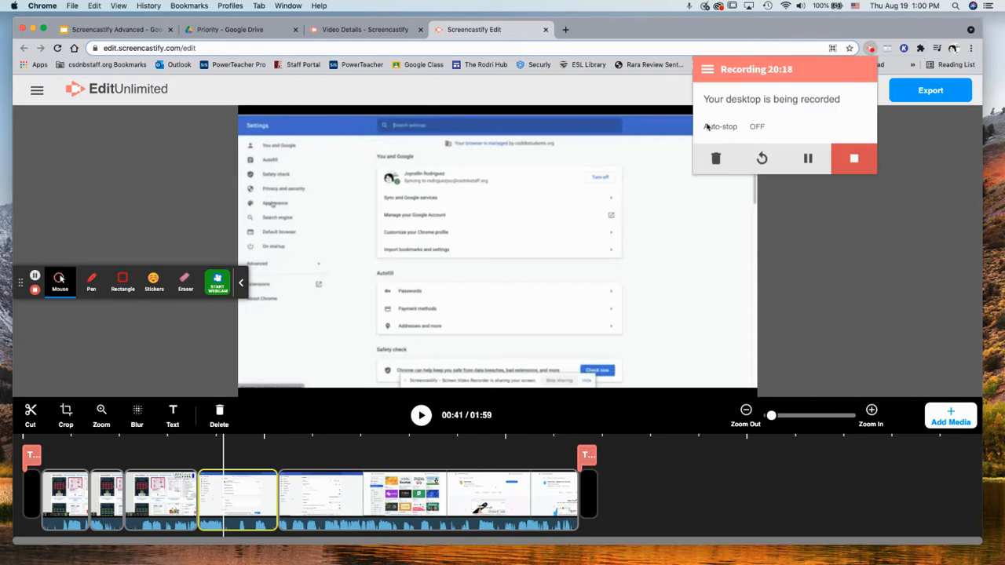
click(869, 49)
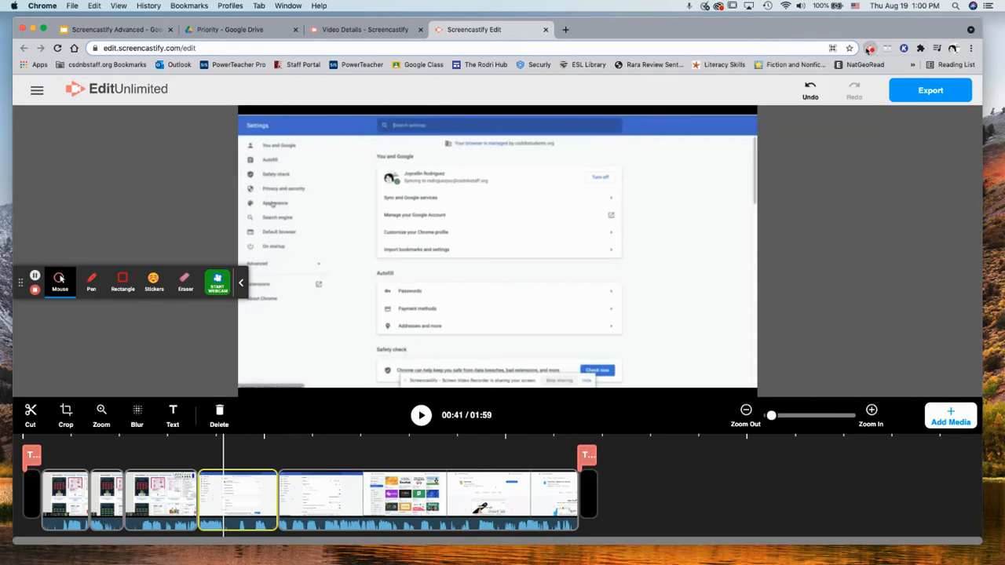
click(241, 282)
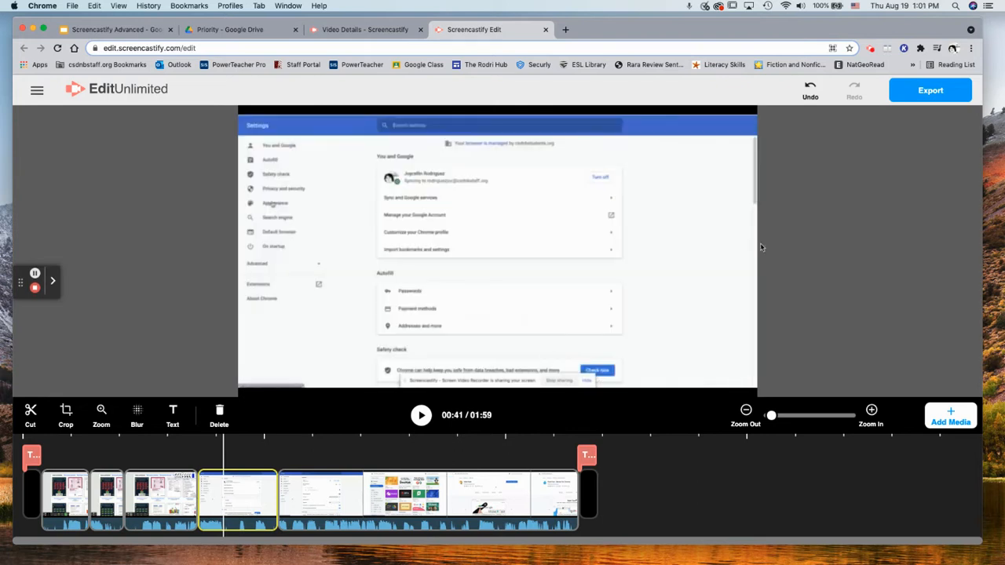
click(55, 283)
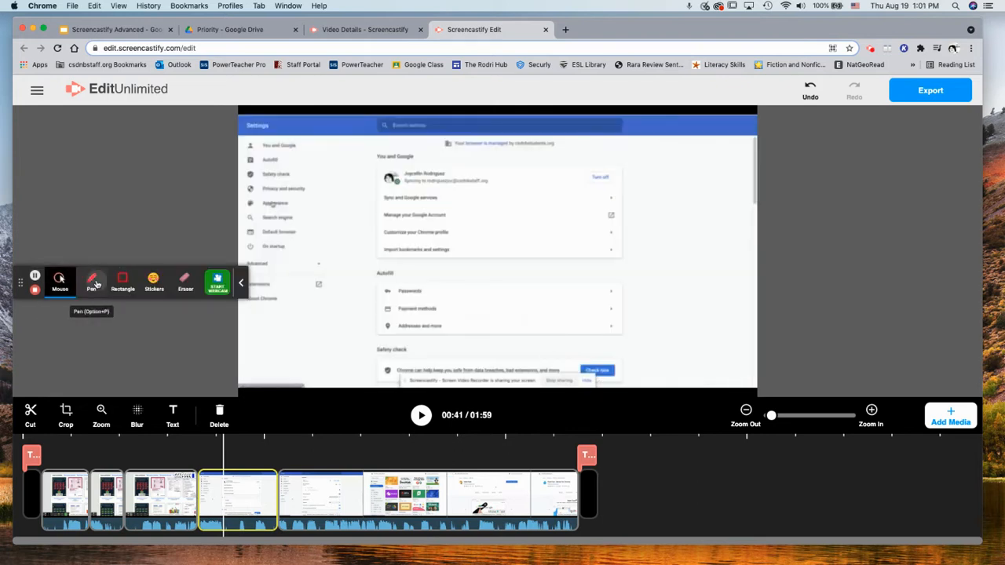
click(93, 282)
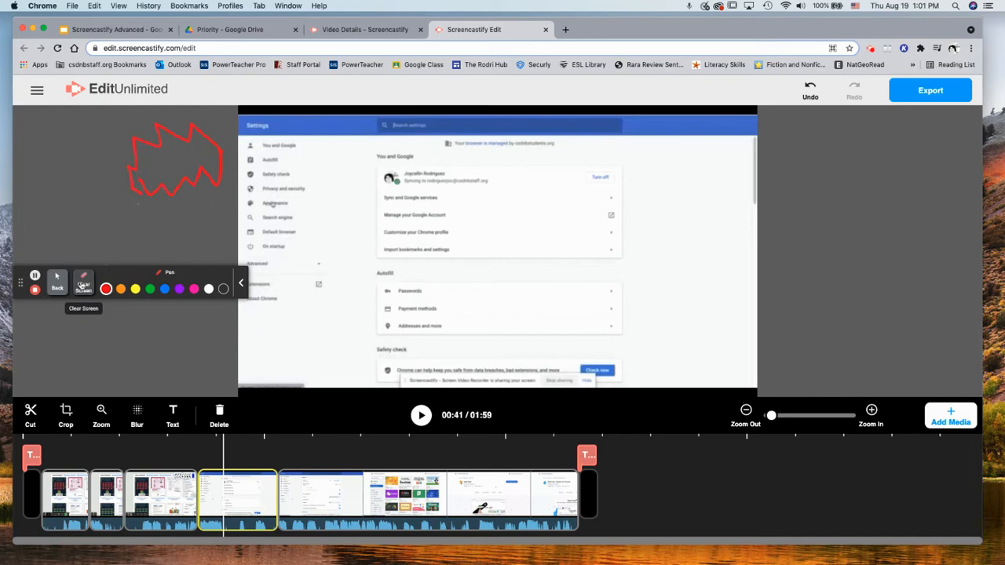
click(82, 285)
click(57, 282)
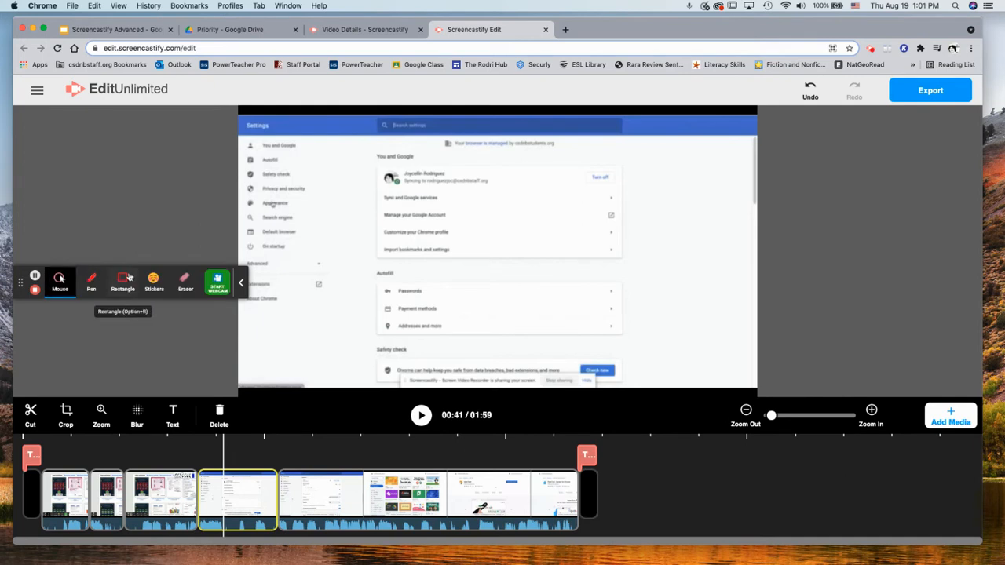
Pick a highlight mouse effect in the recorder's Mouse options and save it
click(66, 282)
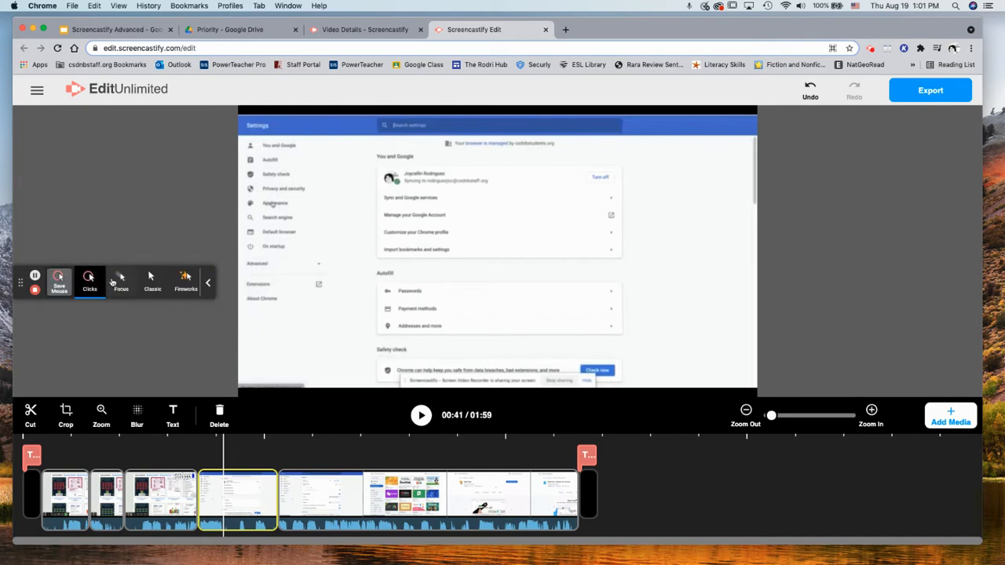
click(120, 278)
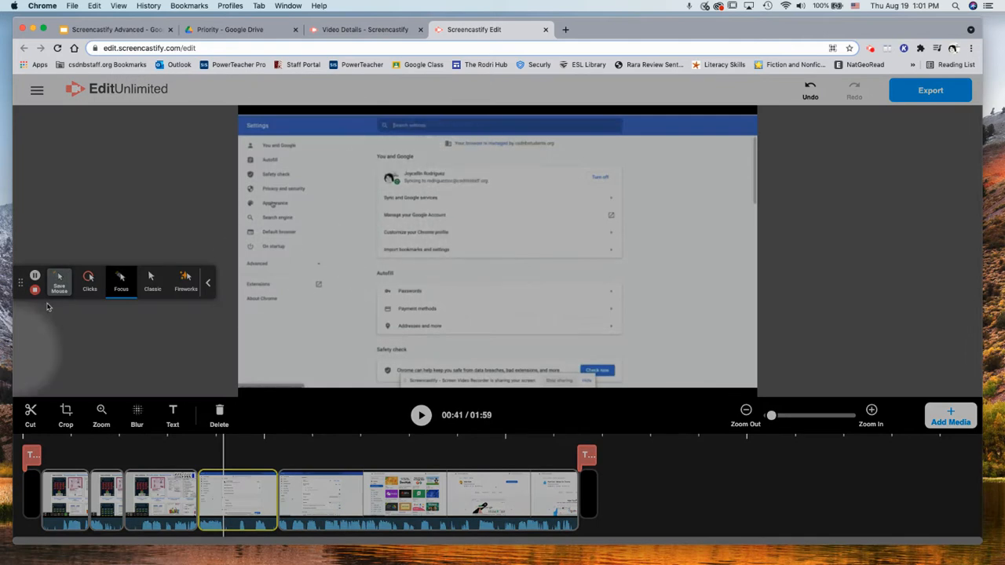
click(61, 285)
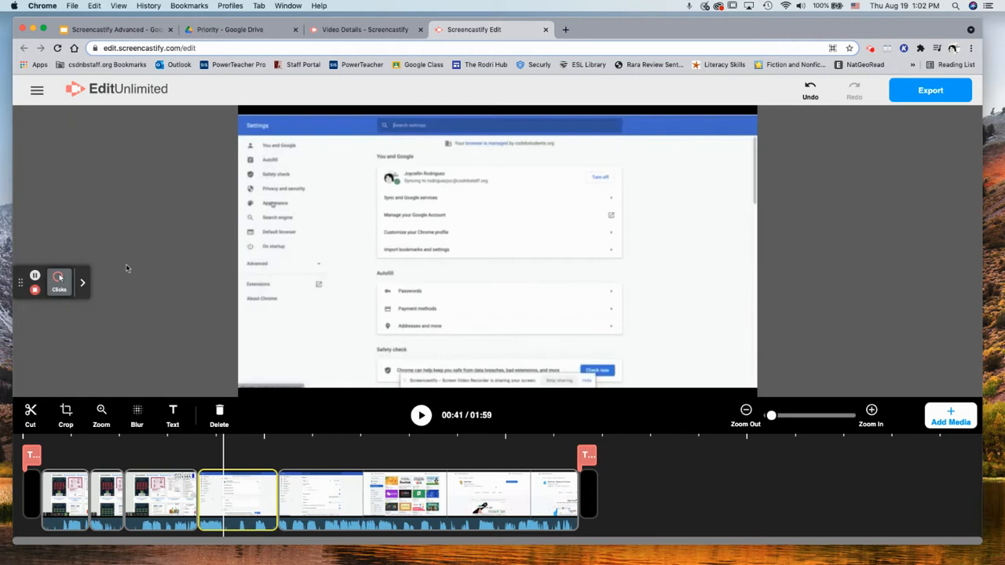
Cycle through the Drive, Slides, Video Details and editor tabs, ending on Drive's Priority page
click(240, 31)
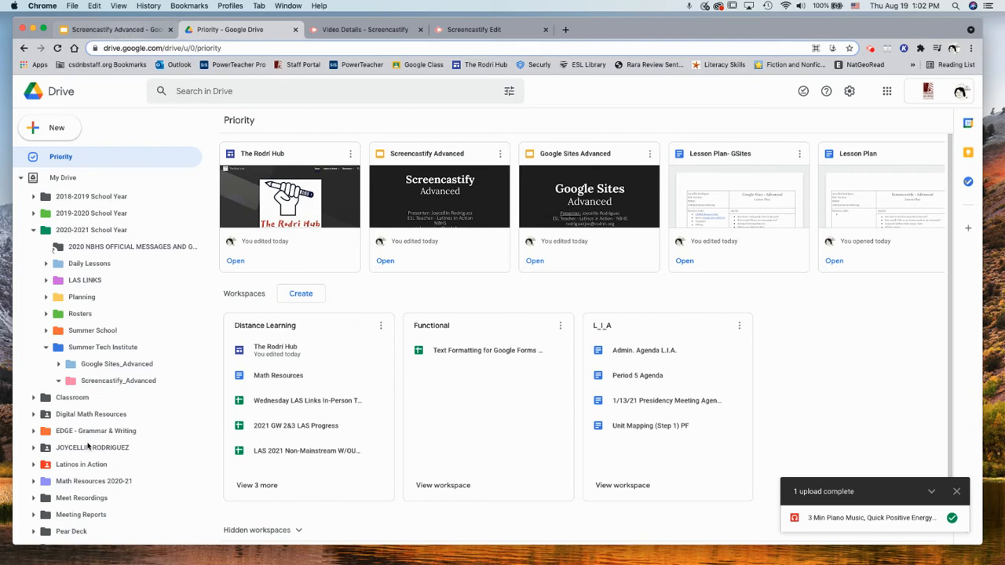
click(118, 30)
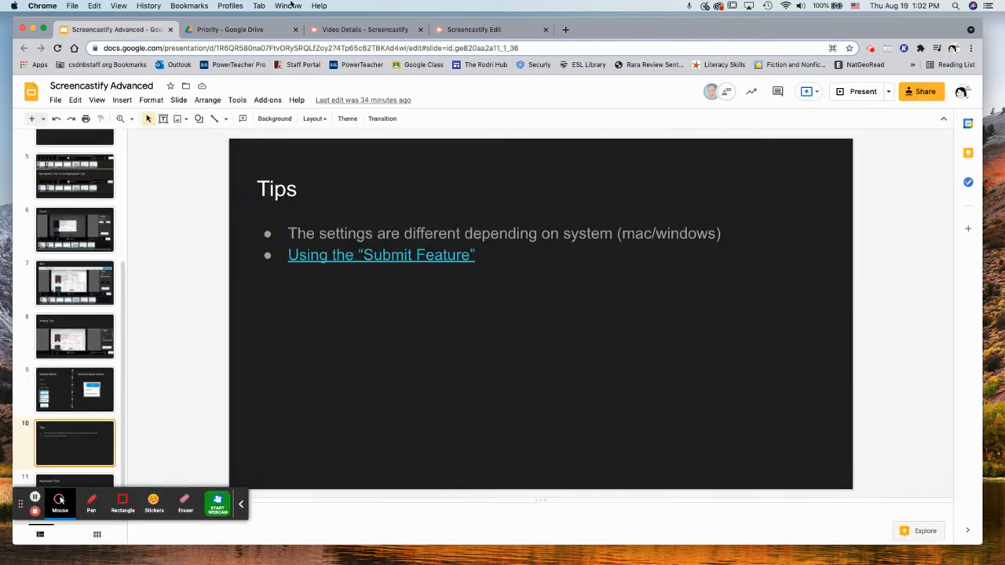
click(366, 31)
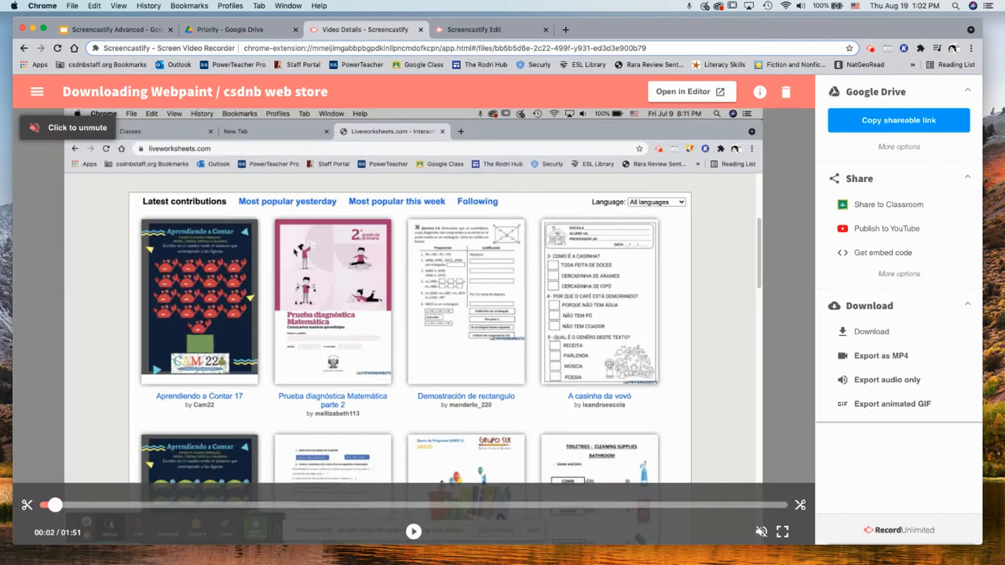
click(500, 31)
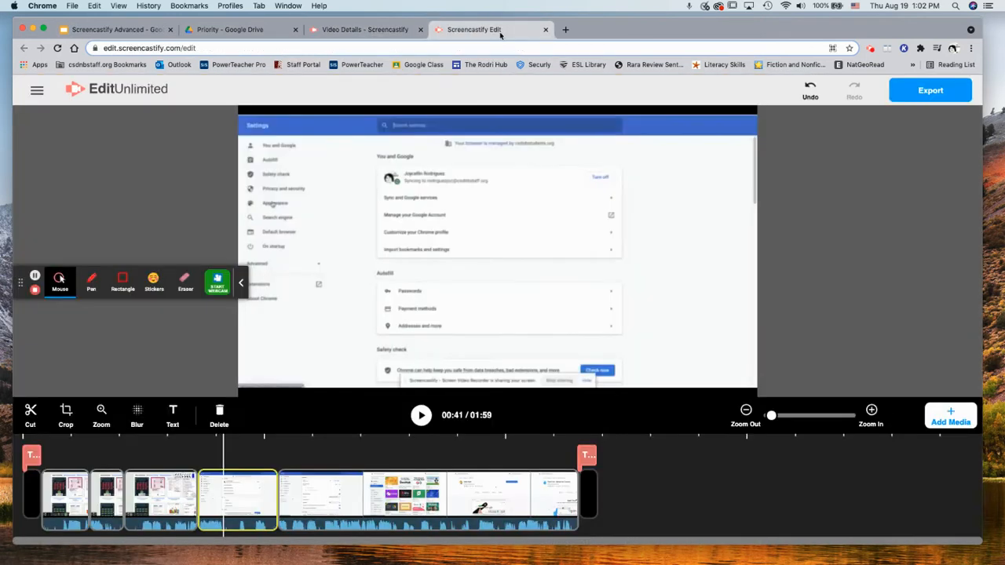
click(236, 30)
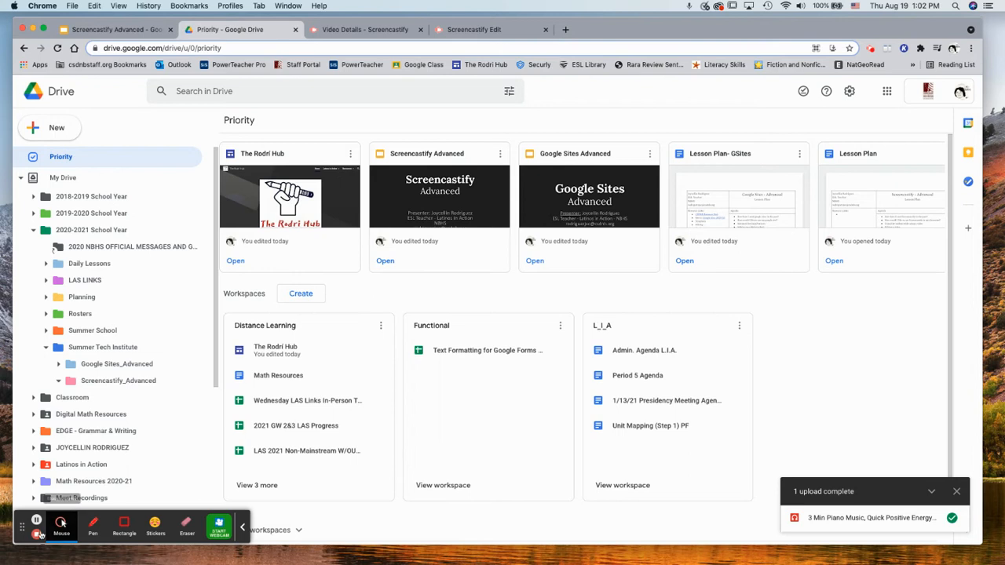
Close the recorder popup, move the recorder widget lower, and return to the Screencastify Edit tab
click(243, 526)
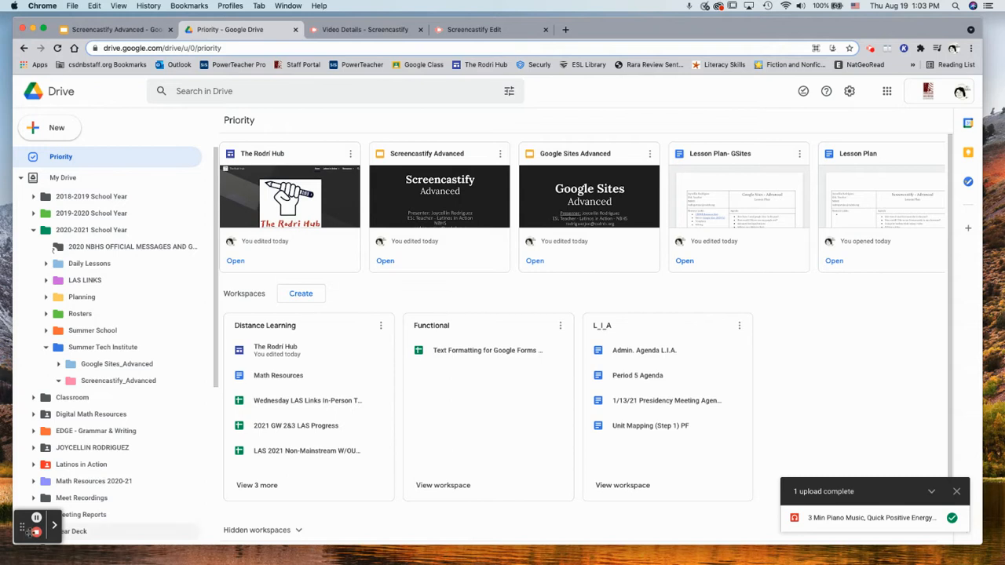
drag(29, 518, 30, 316)
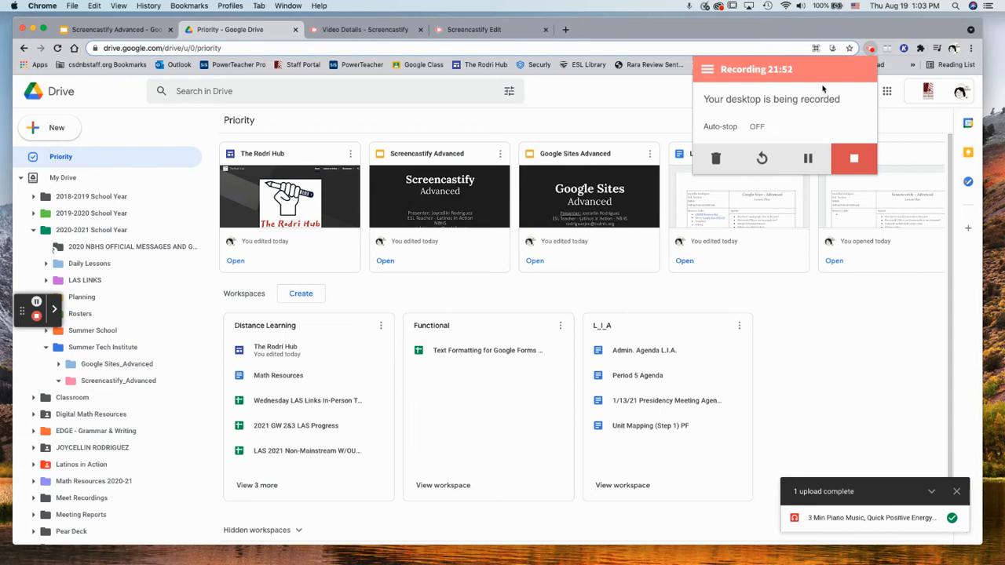
click(871, 48)
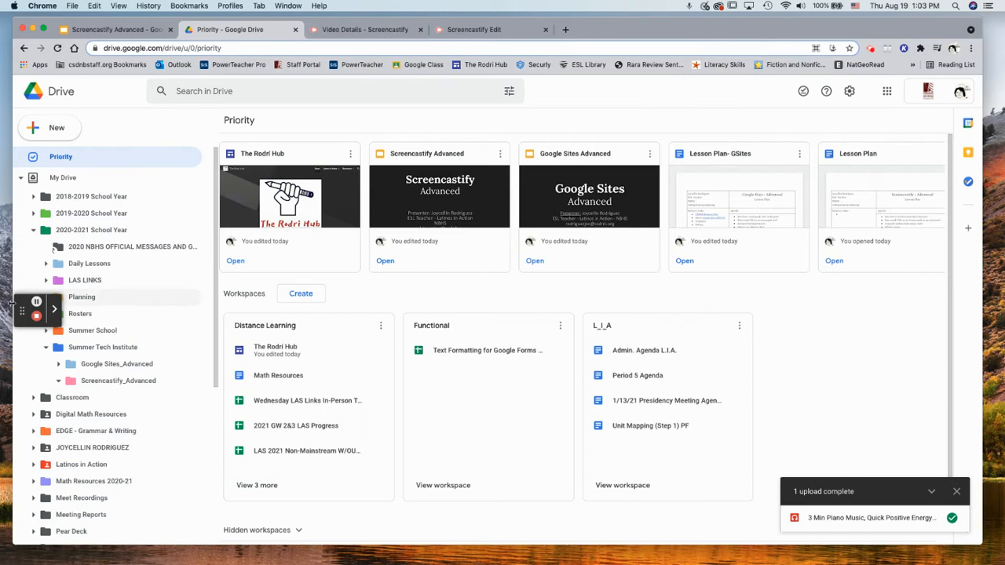
drag(22, 310, 29, 475)
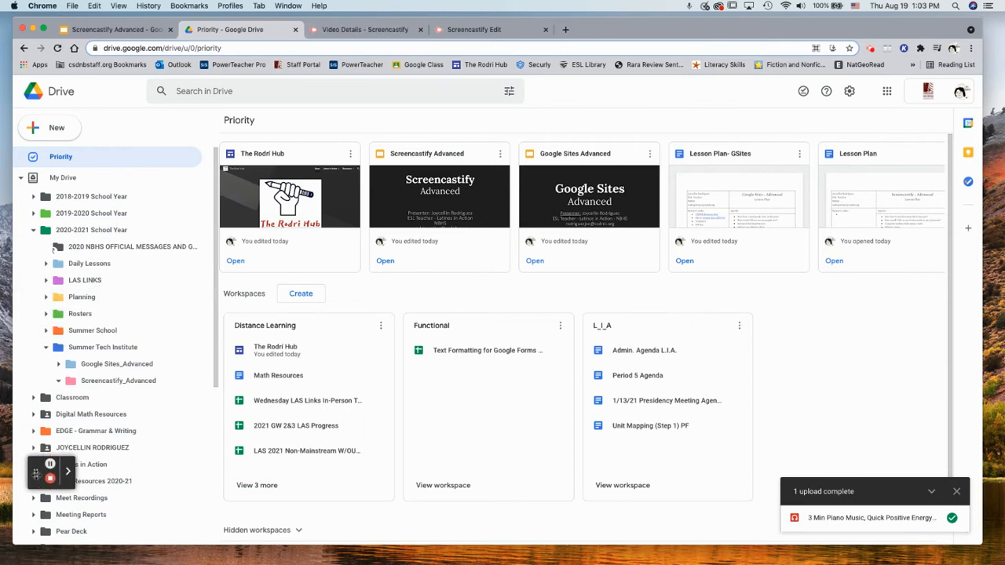
click(474, 29)
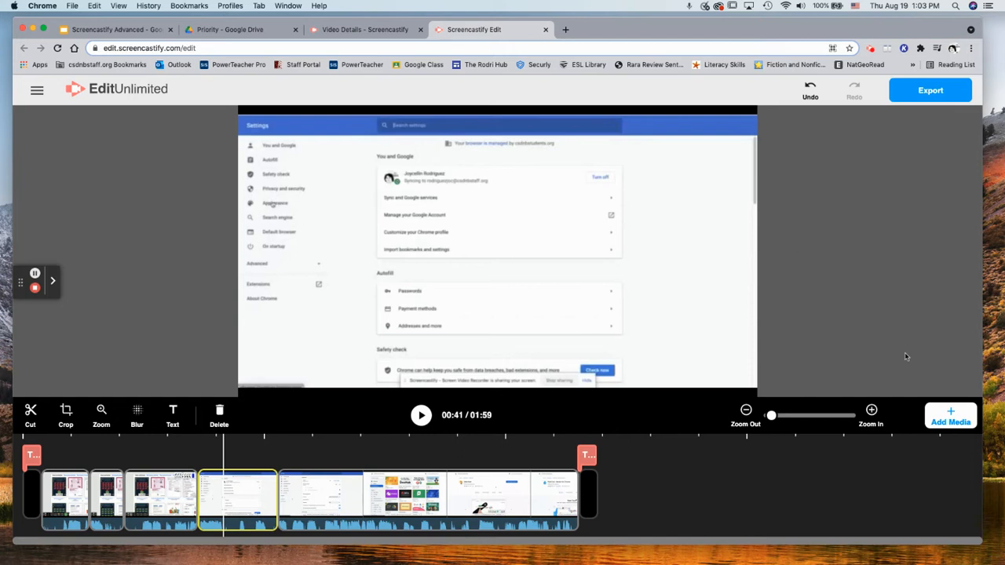
Open the Google Drive import from Add Media, after cancelling a local upload
click(951, 416)
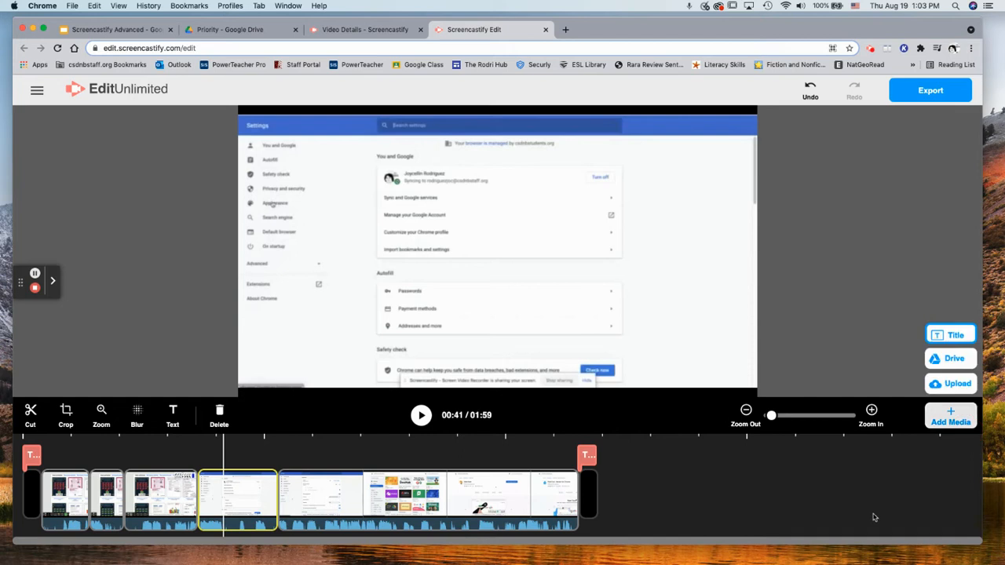
click(836, 301)
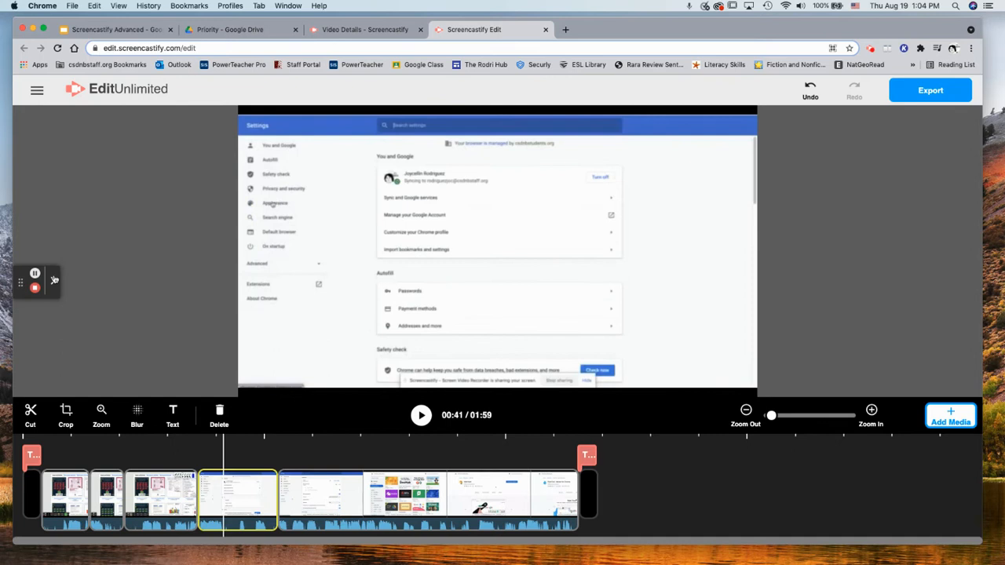
click(54, 280)
click(950, 409)
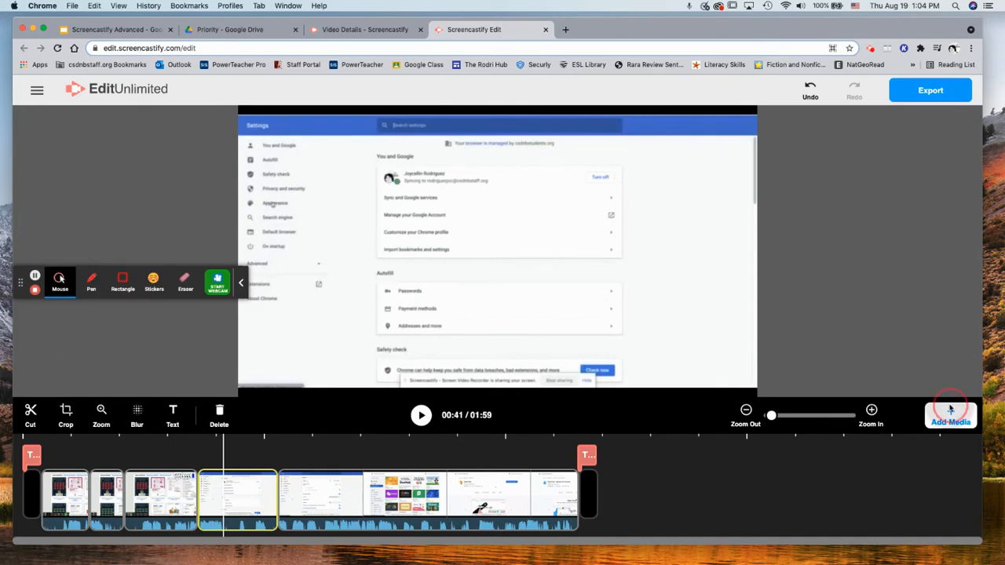
click(951, 384)
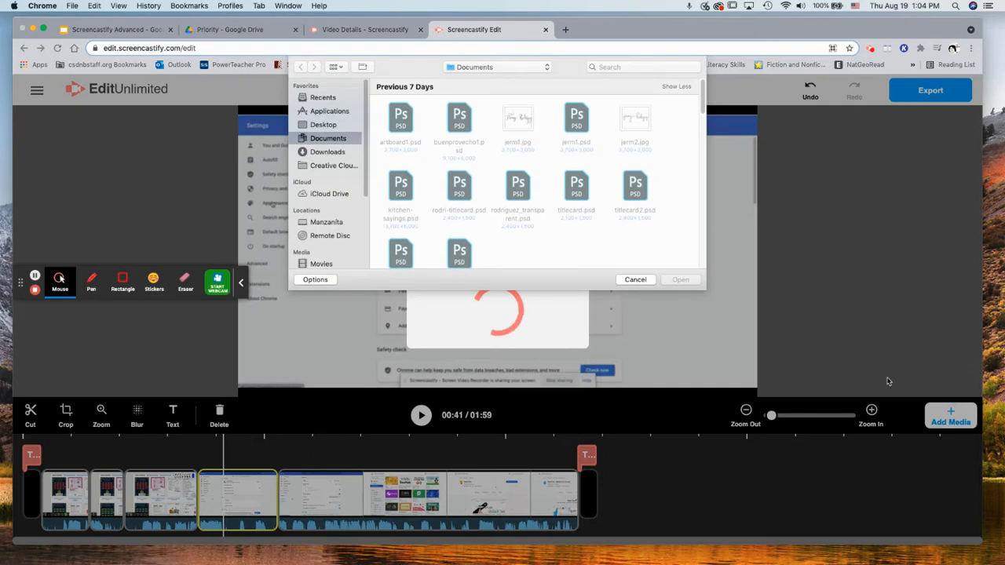
click(635, 280)
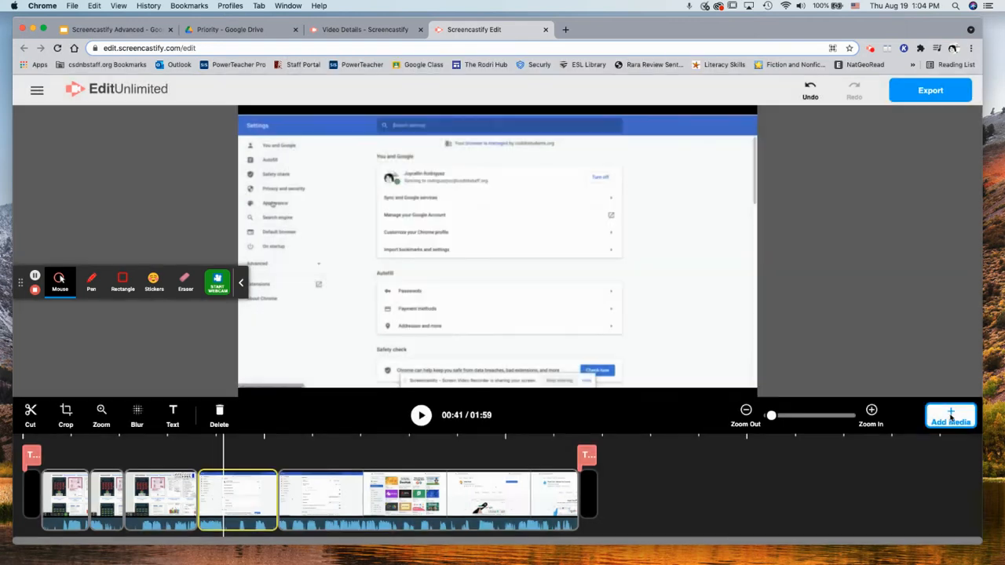
click(950, 416)
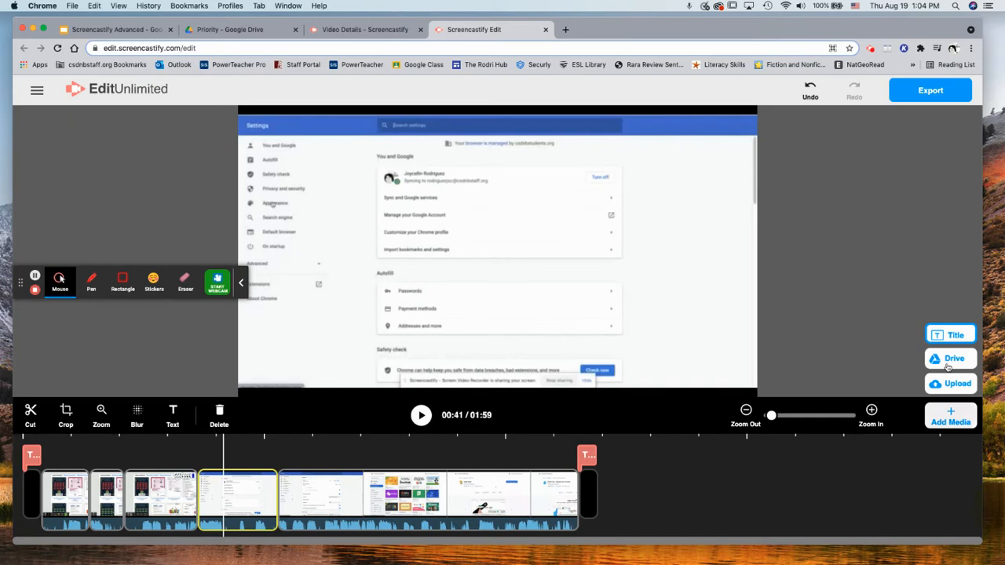
click(950, 359)
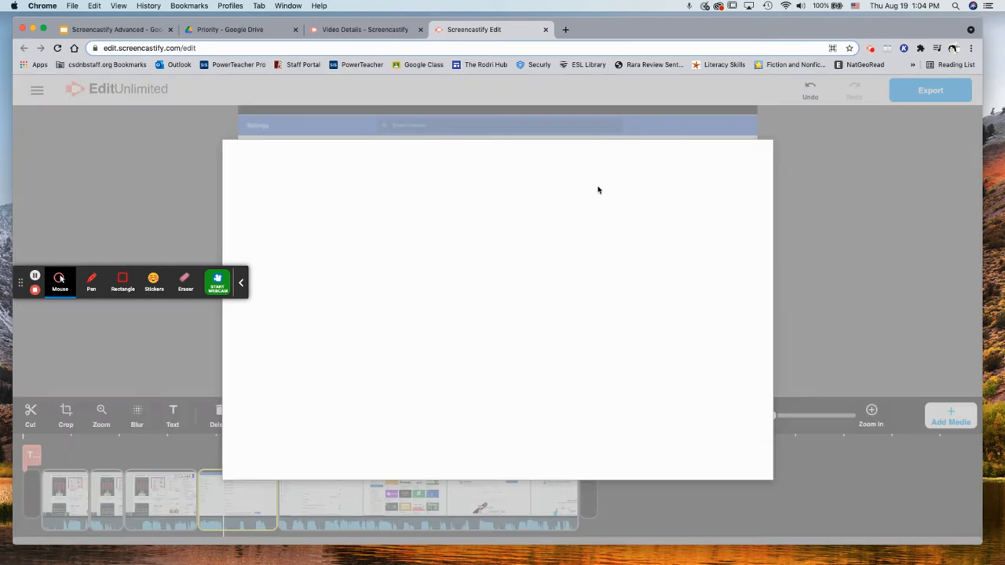
Search Drive for 'screencastify', open the Screencastify folder, and pick the 'How to split' video
click(292, 180)
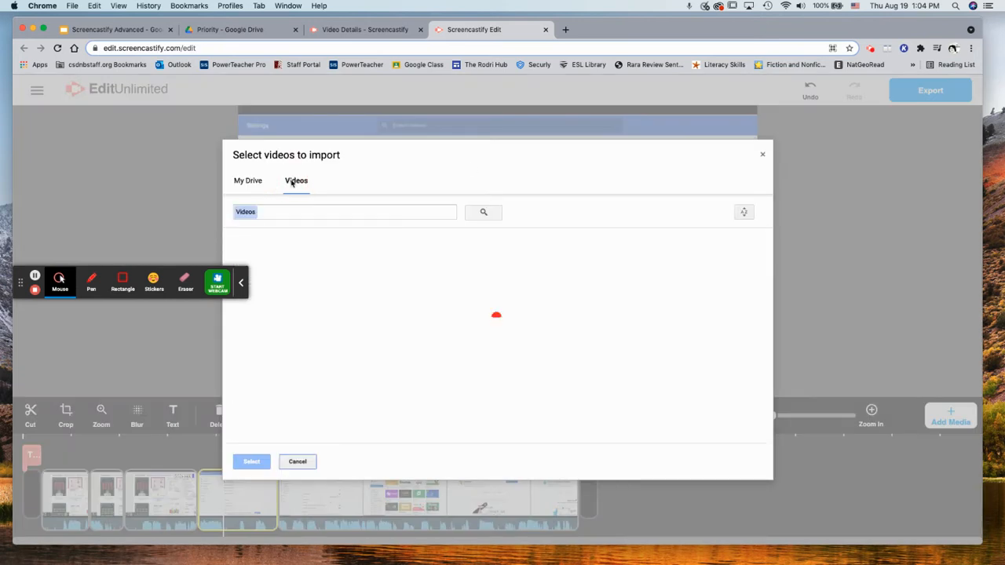
click(245, 181)
click(282, 209)
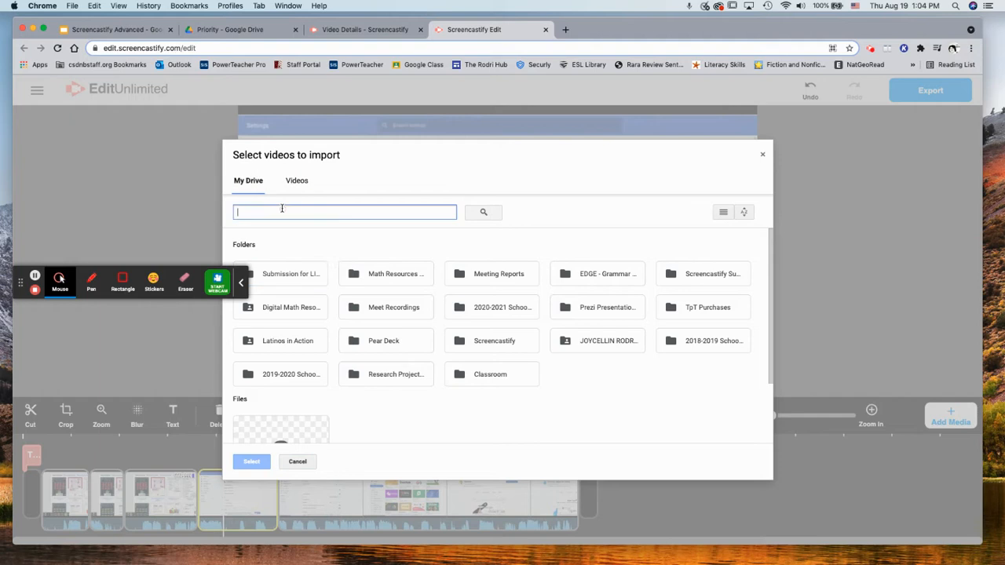
text(screencast)
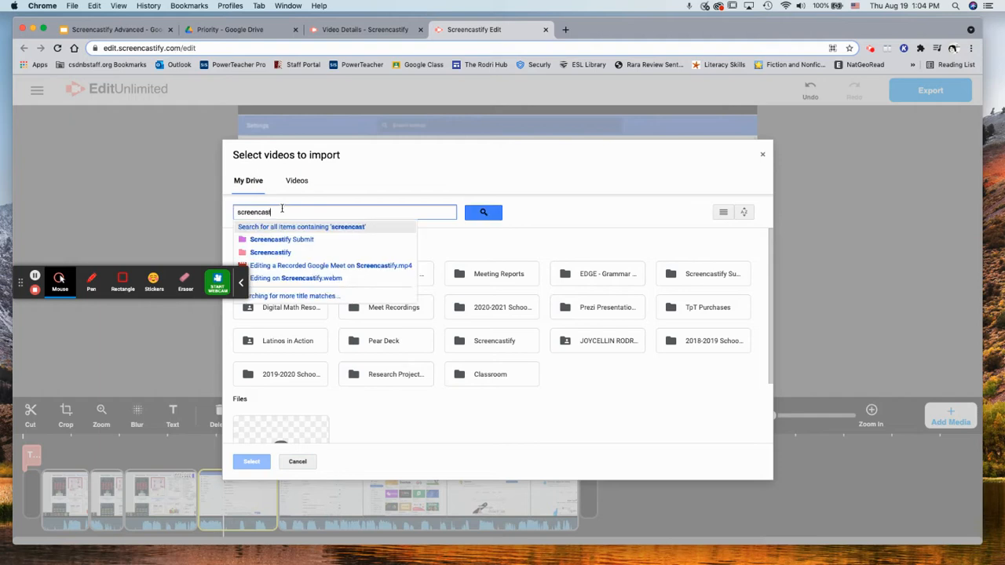
text(ify)
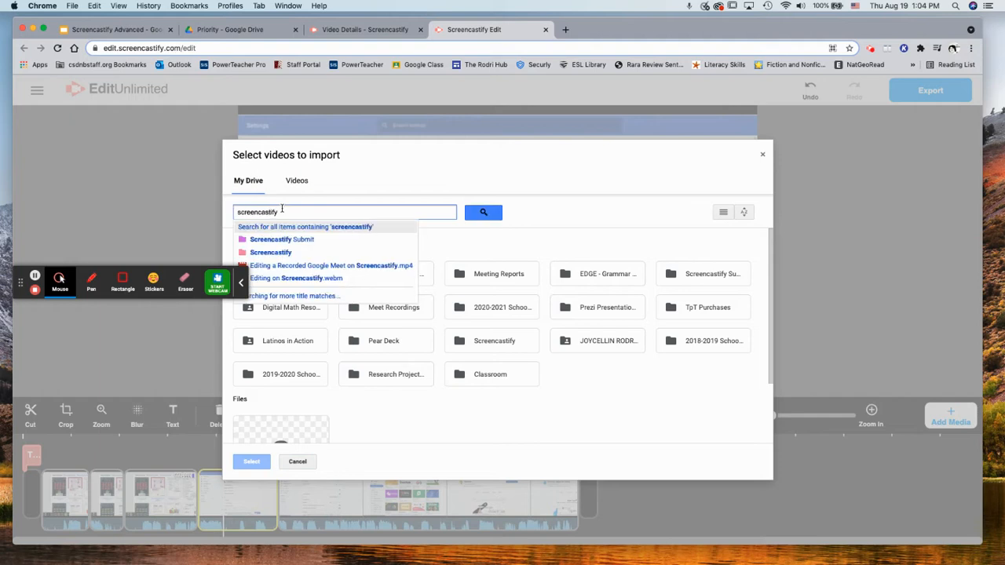
key(Return)
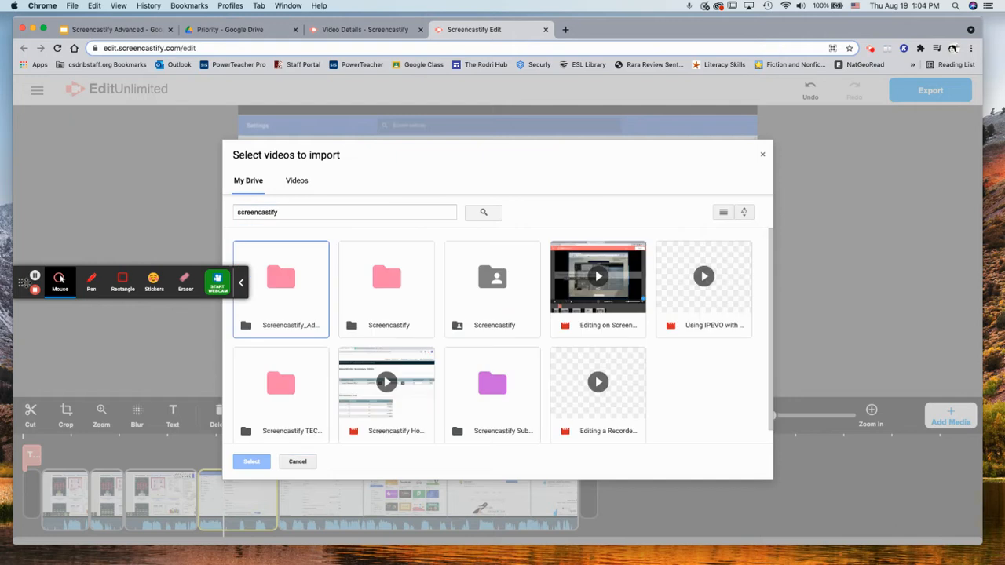
click(243, 284)
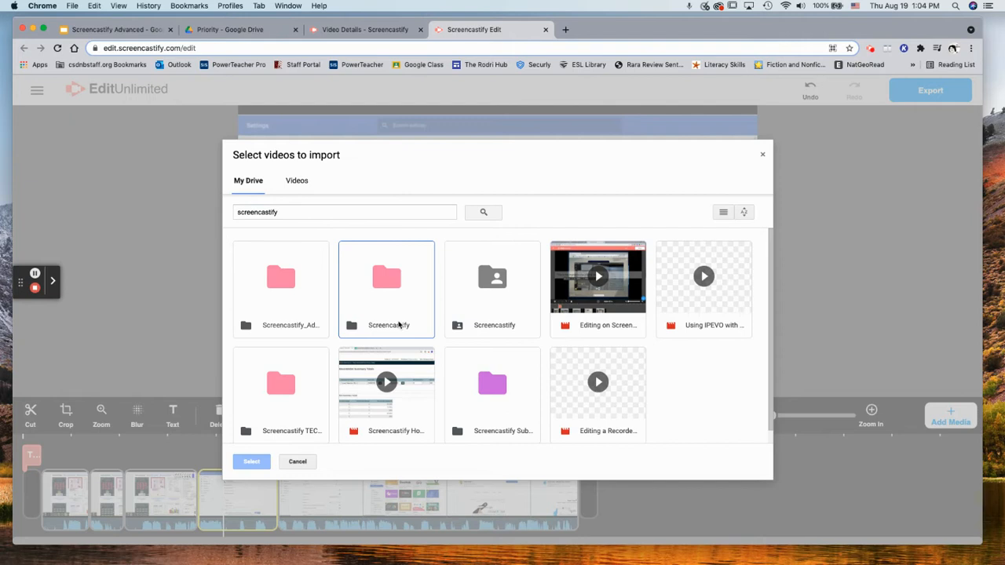
double_click(399, 311)
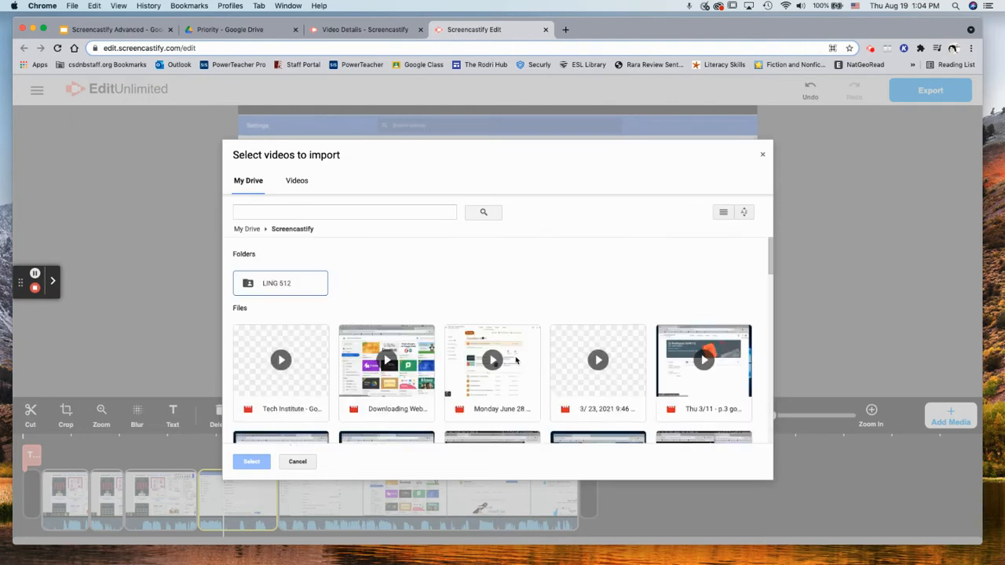
scroll(515, 360, down, 3)
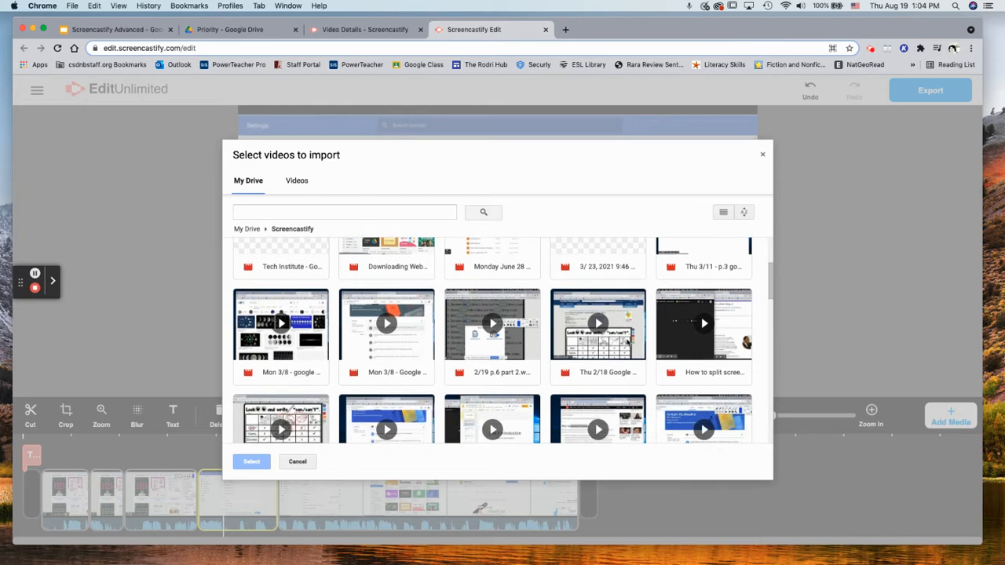
click(707, 353)
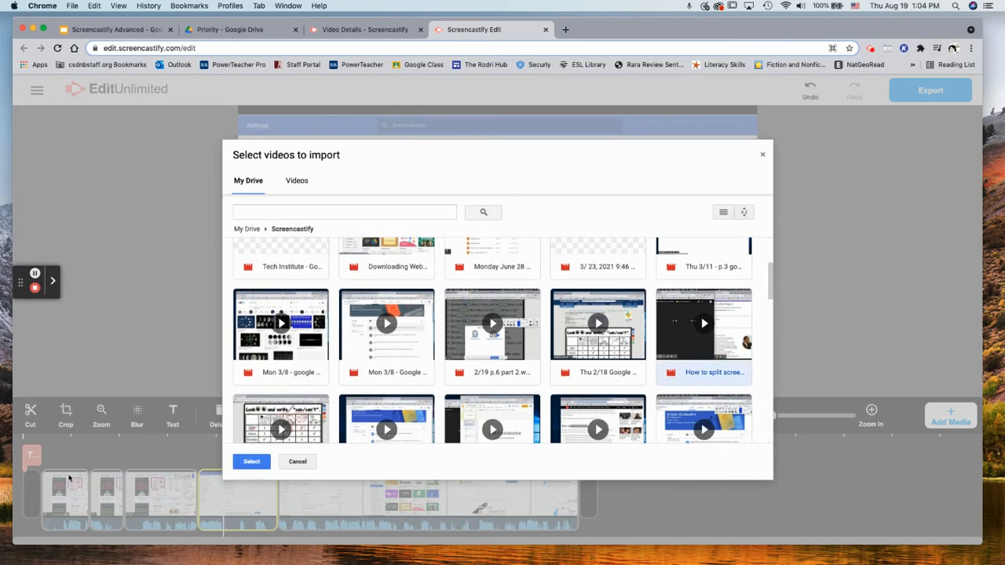
Import the chosen 'How to split' Drive video onto the end of the timeline
click(250, 462)
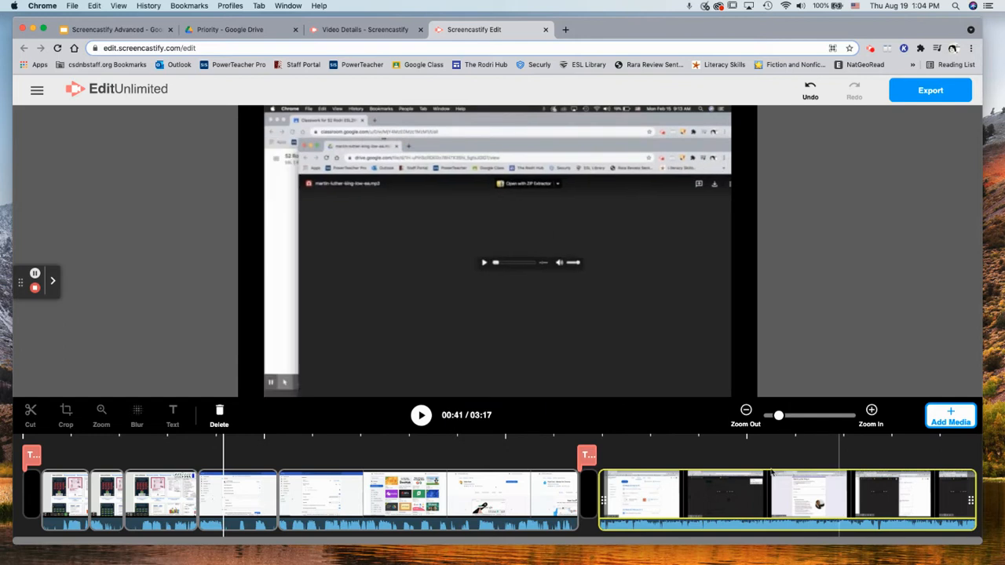
click(944, 417)
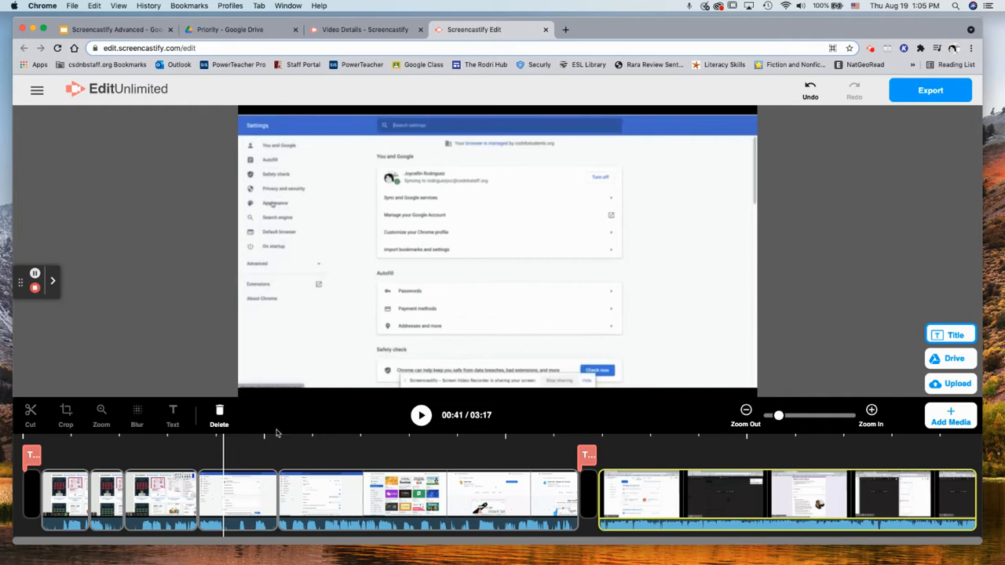
Switch to the slides and highlight 'depending on system' on the Tips slide
click(35, 274)
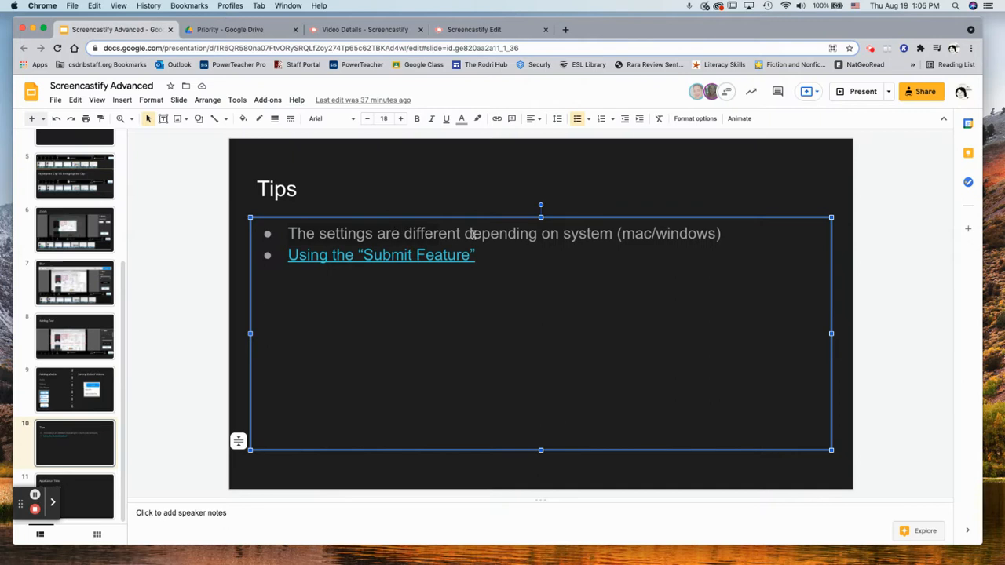
drag(467, 233, 602, 234)
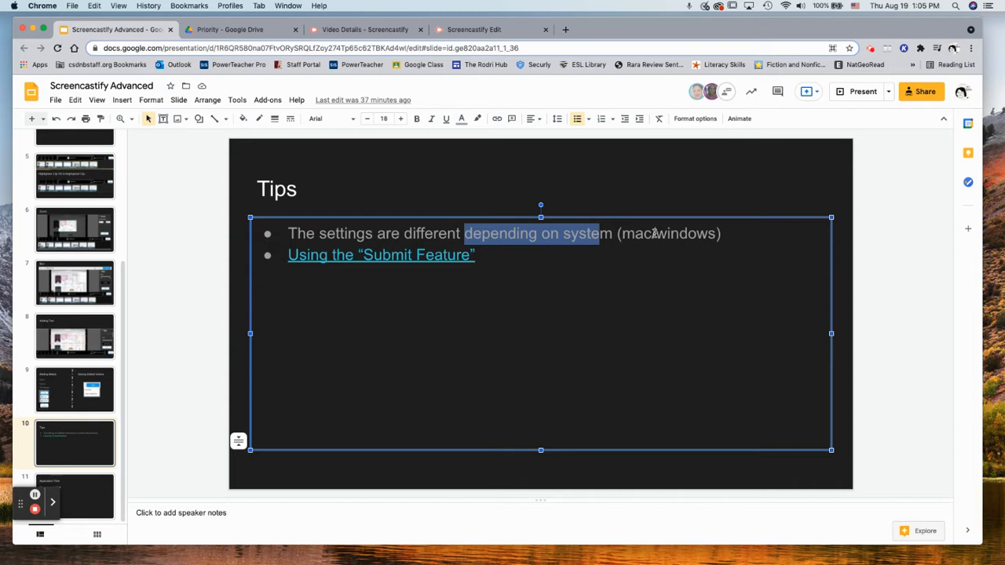
click(870, 55)
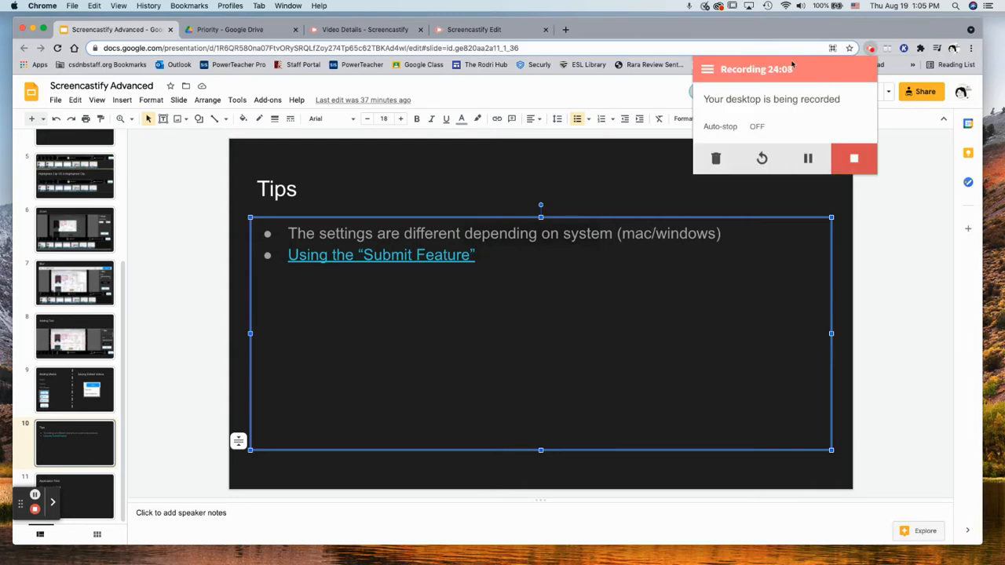
click(871, 49)
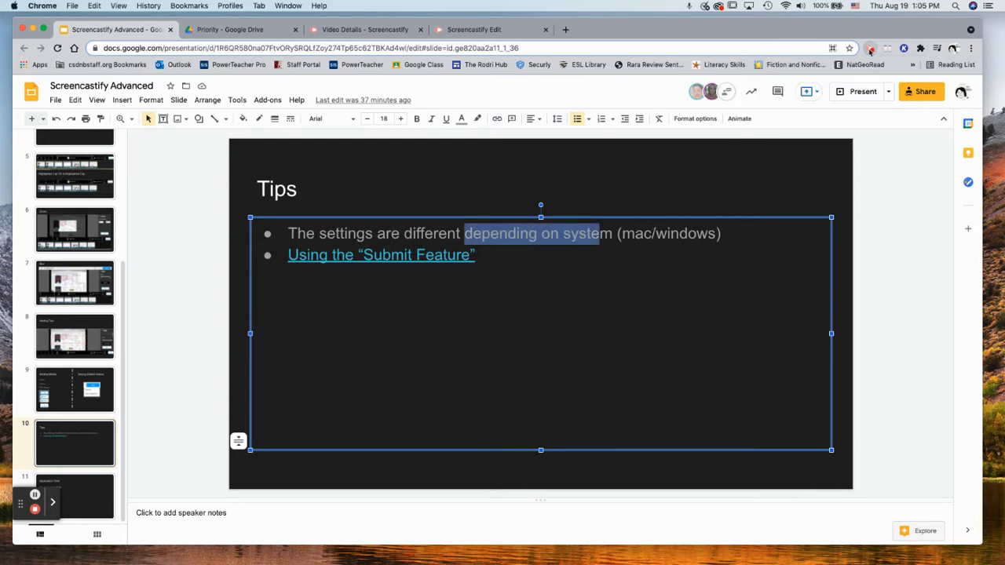
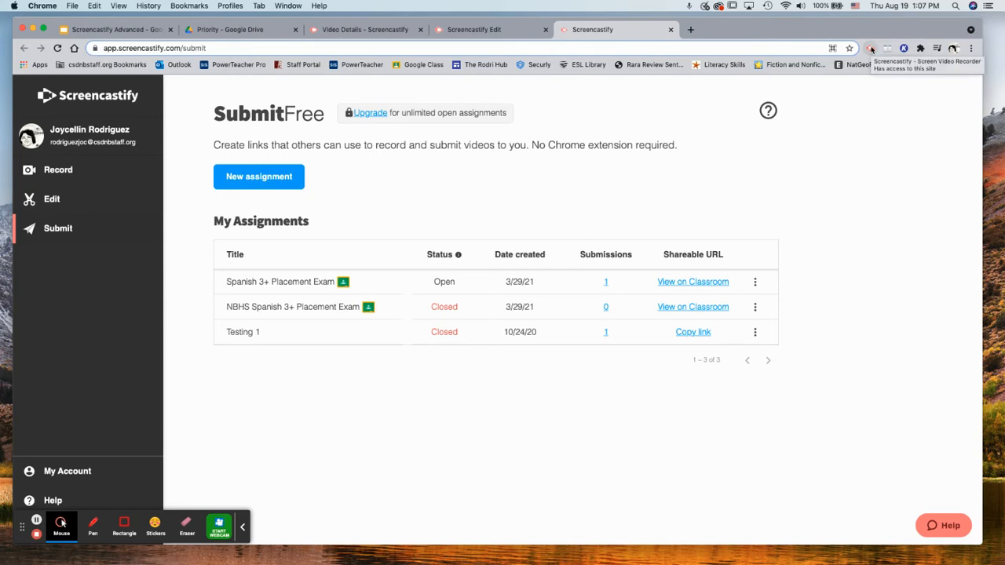
Go back to the Screencastify editor tab showing the 03:17 project timeline
click(506, 32)
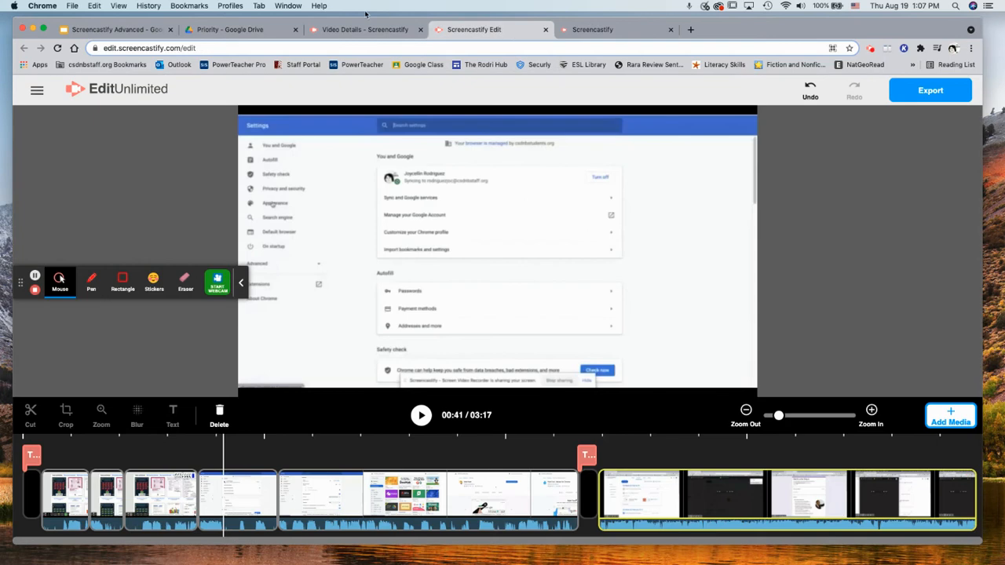
On slide 11, Application Time, preview where the Exit Ticket link points
click(110, 30)
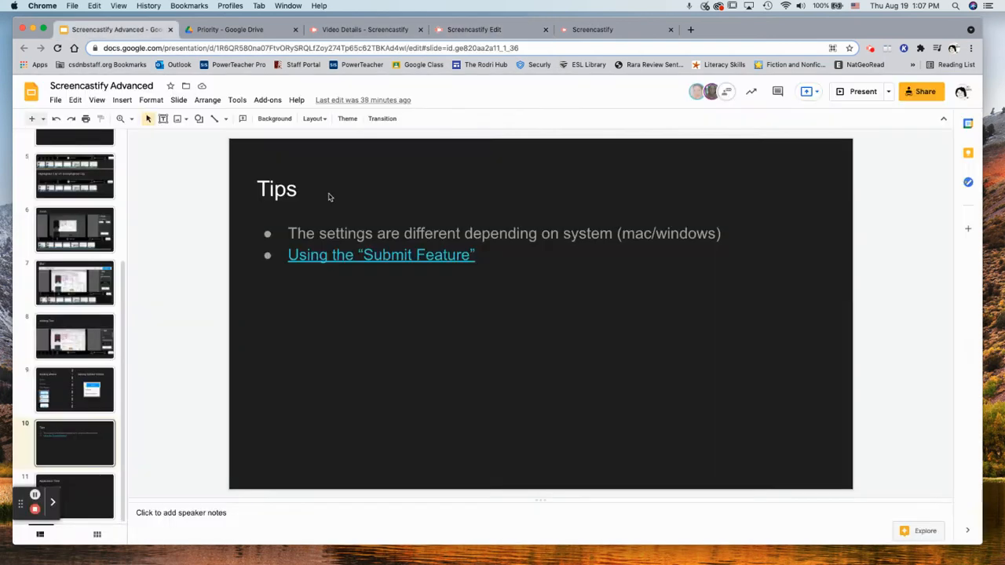
click(93, 481)
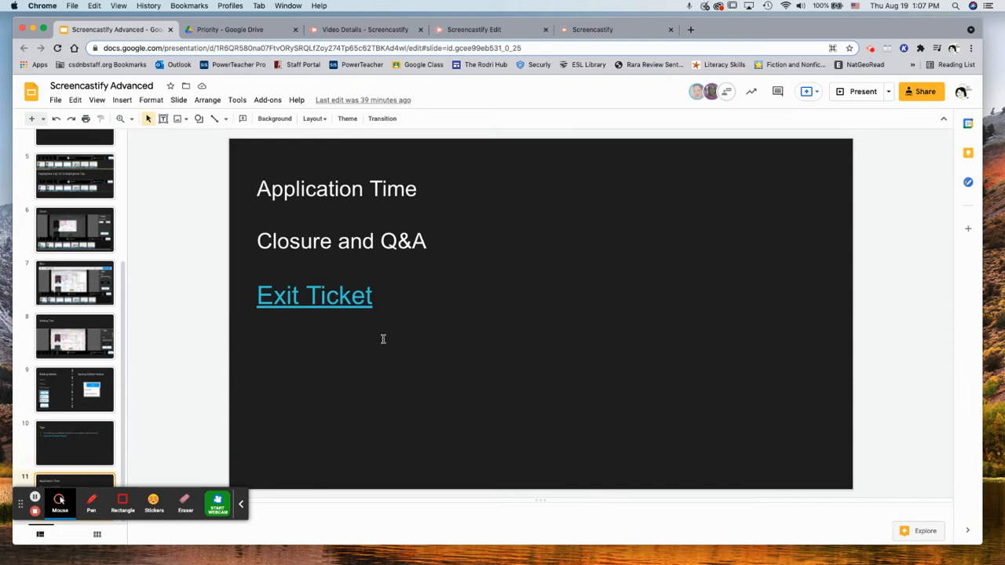
click(360, 299)
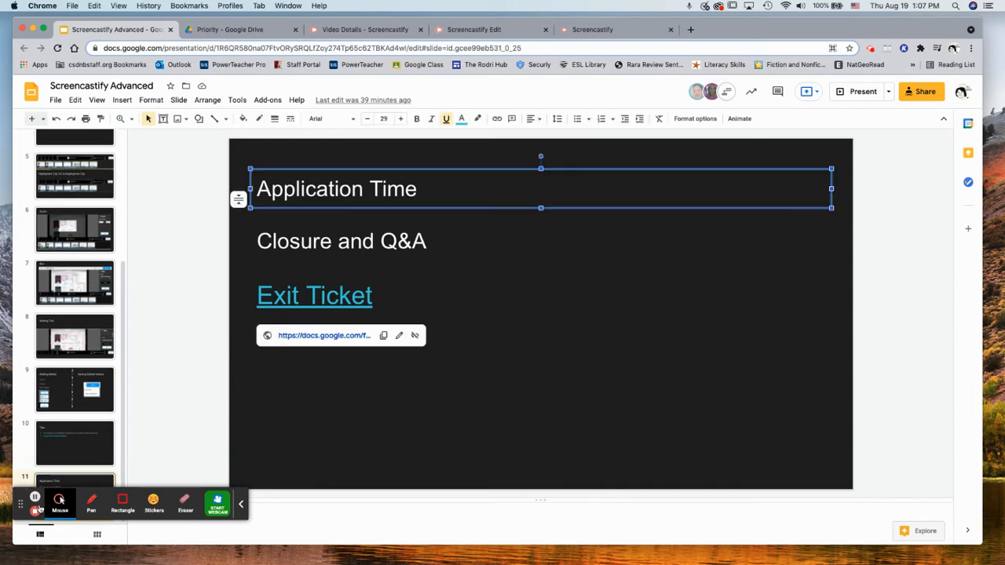
click(36, 498)
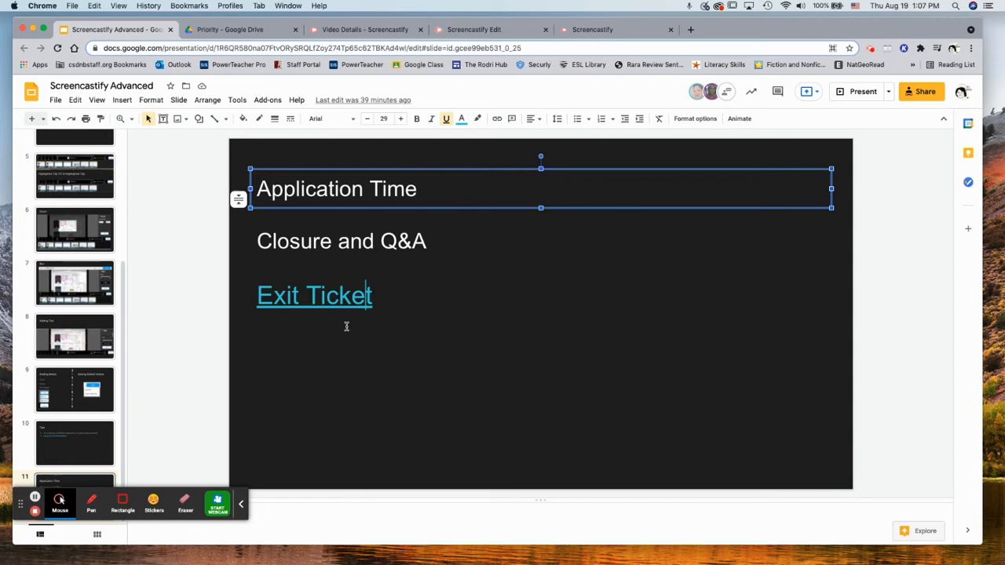
click(381, 294)
click(357, 301)
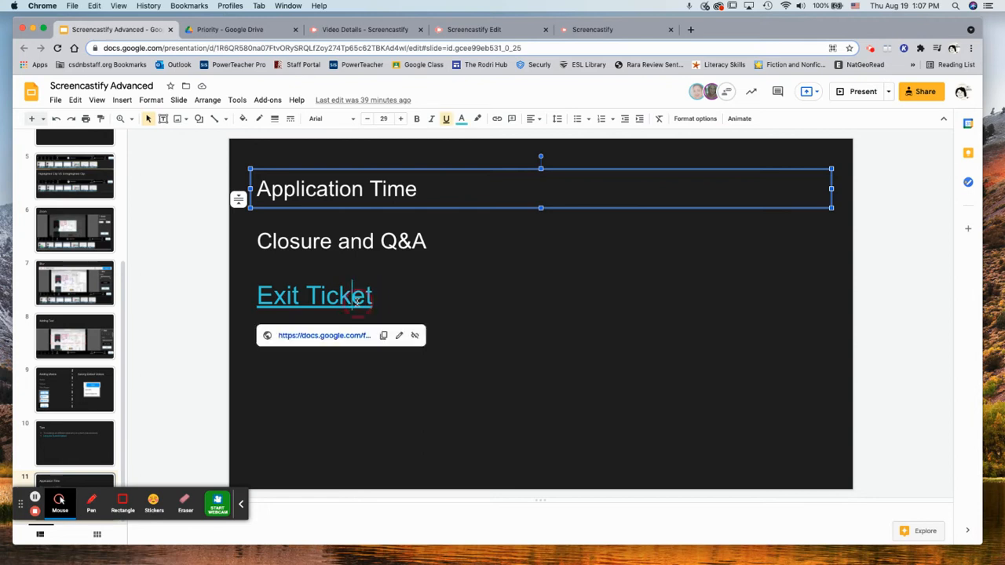
double_click(397, 296)
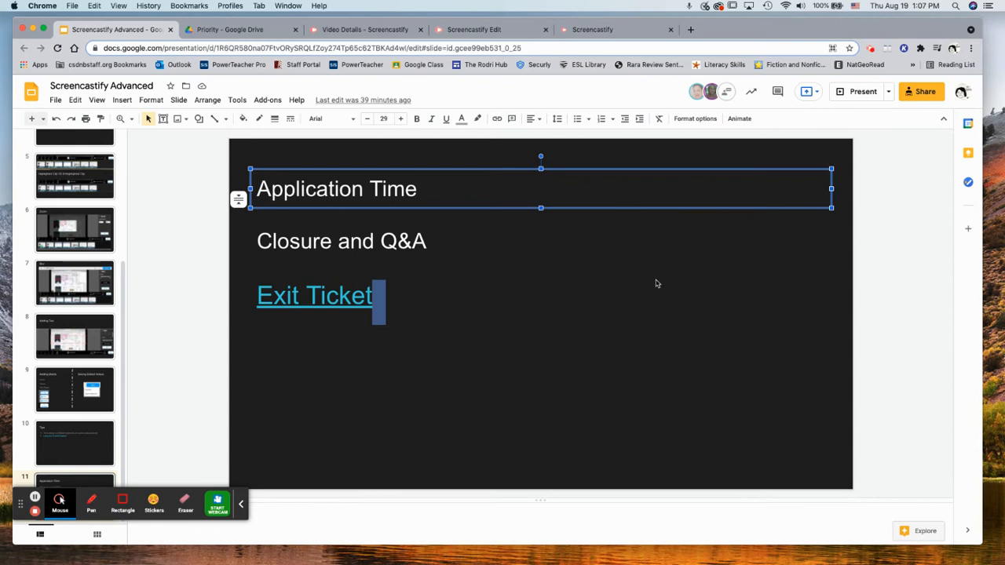
click(578, 247)
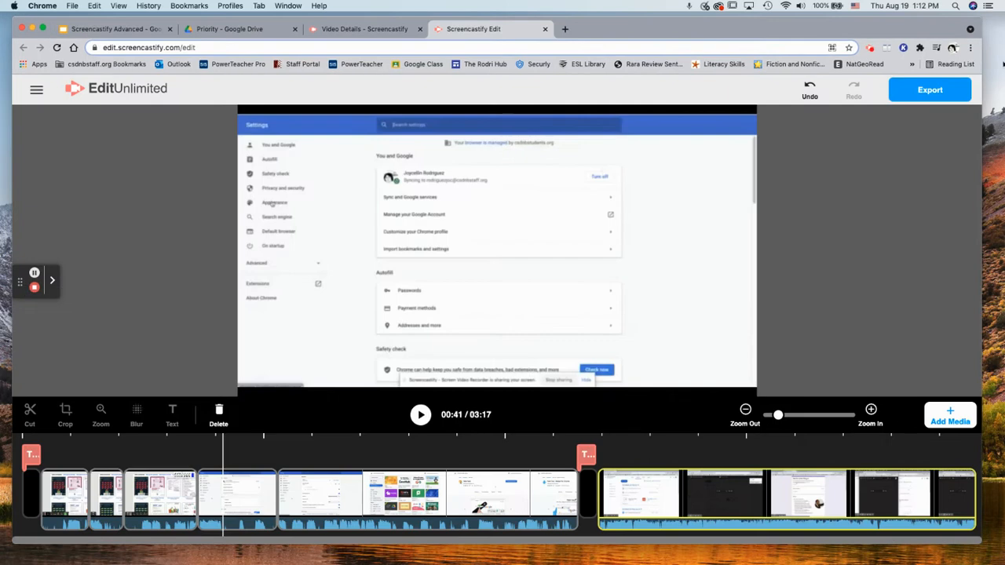
Look over the edited video's Export MP4 and Export to Google Drive choices, then close them
click(930, 91)
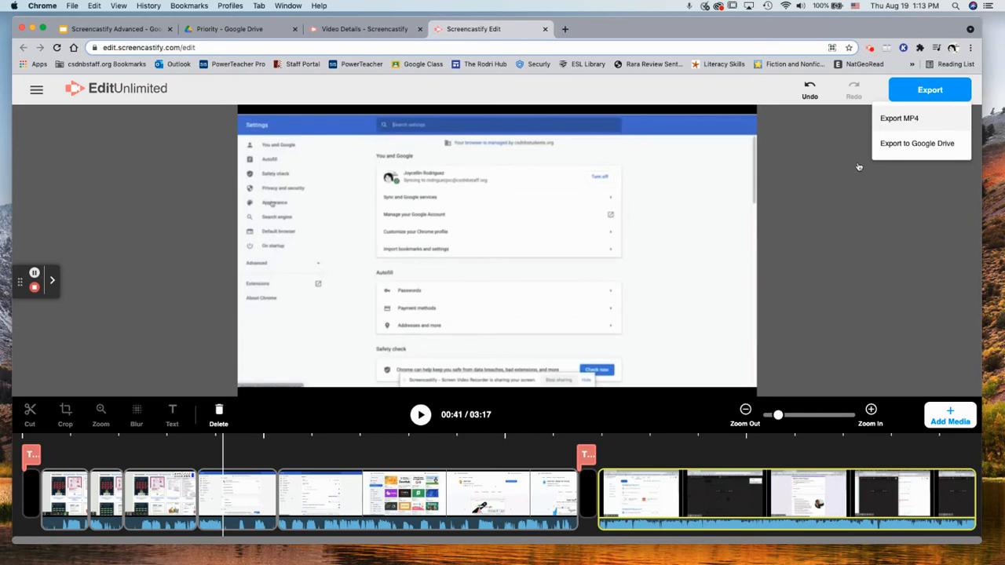
mouse_move(637, 550)
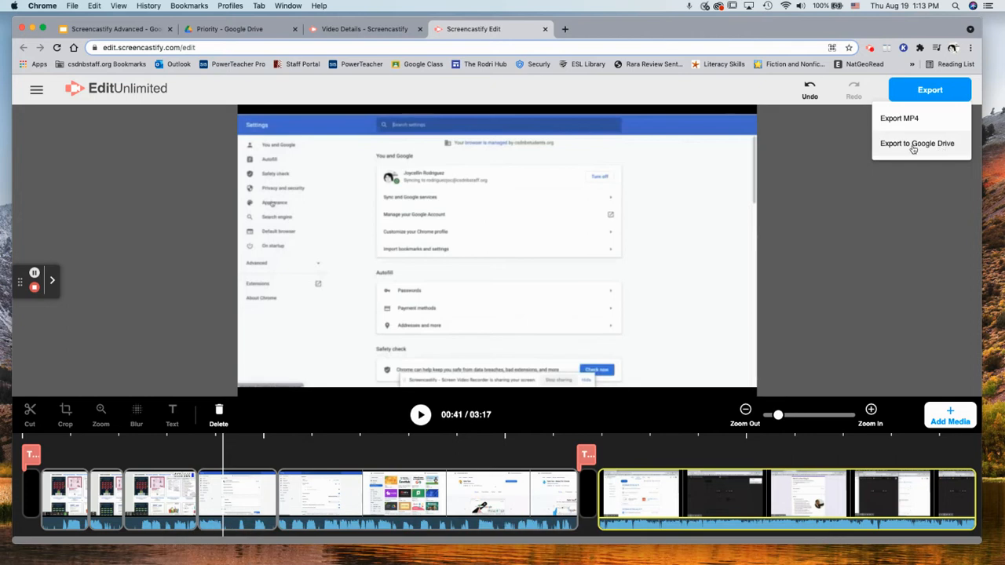
click(255, 30)
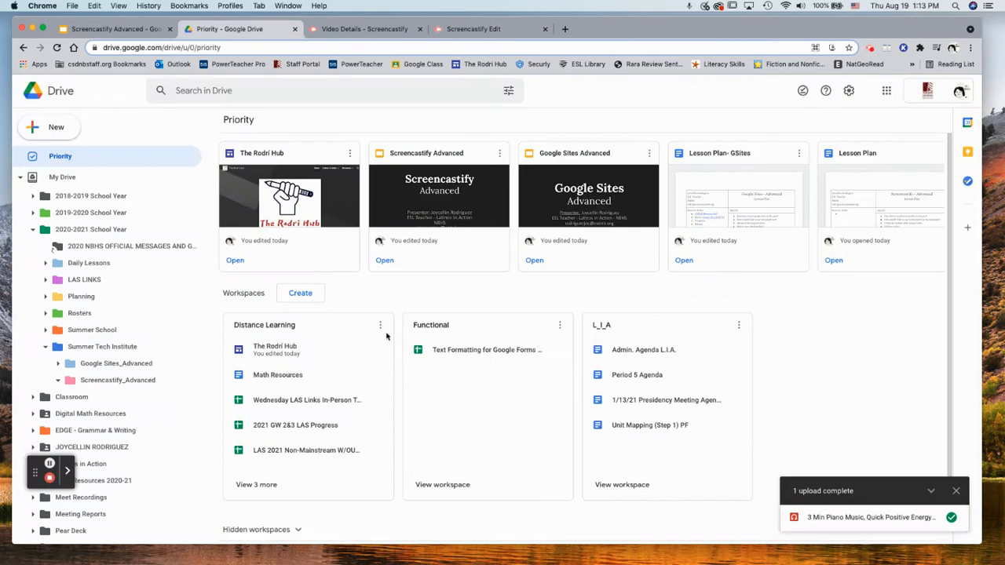
click(472, 32)
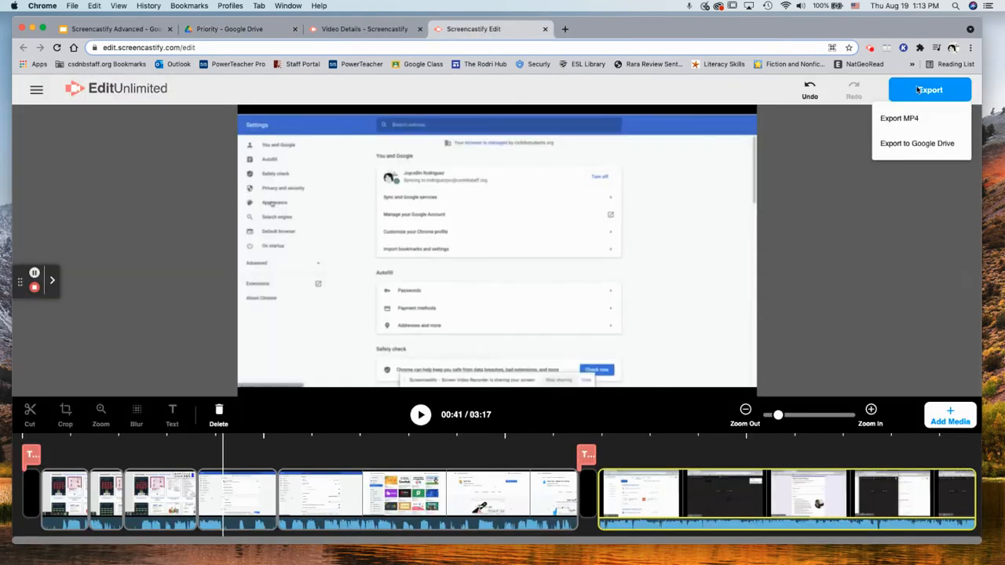
click(897, 199)
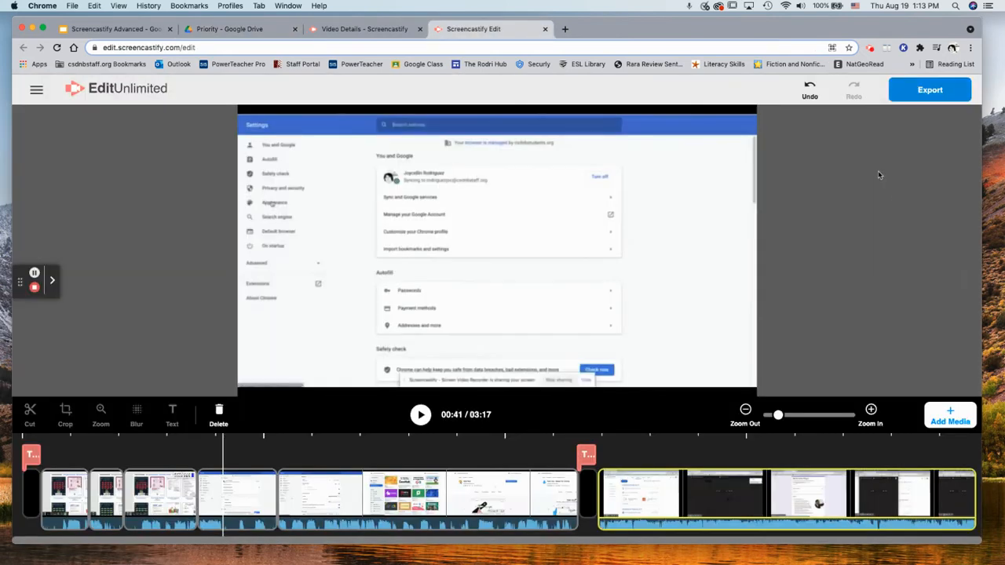
Reopen the export choices, then move to the recording's Video Details page
click(333, 45)
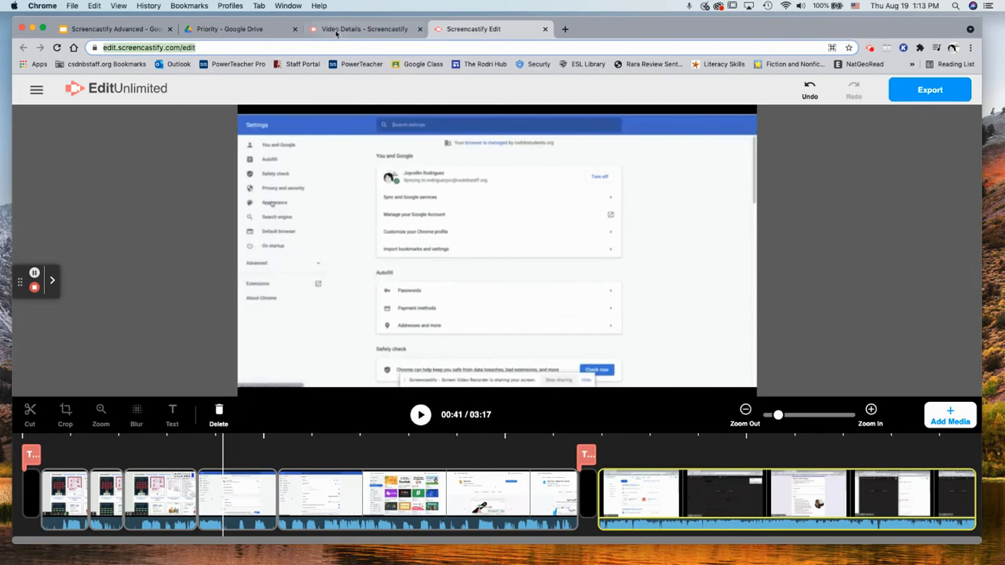
click(336, 32)
click(465, 35)
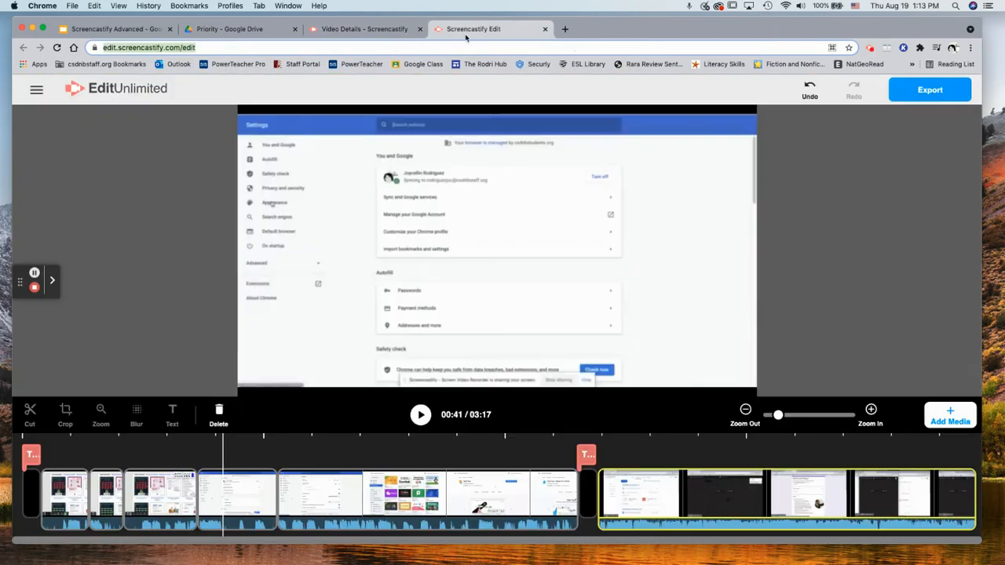
click(931, 90)
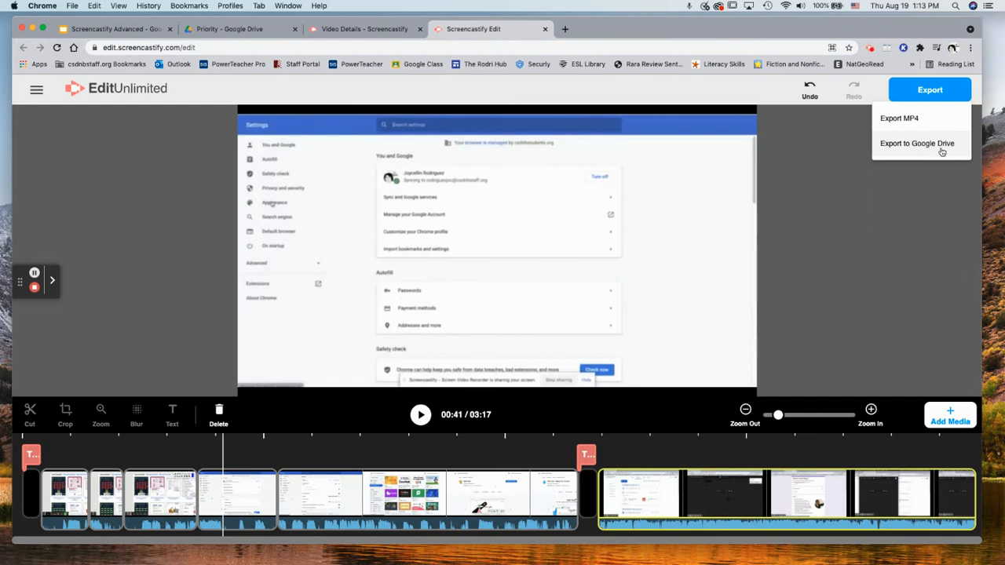
click(318, 29)
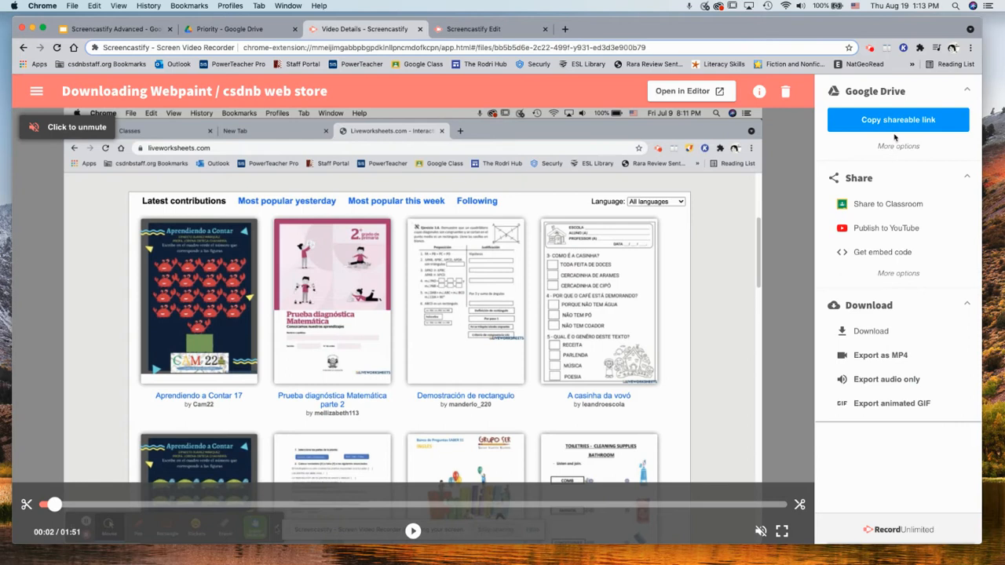
Copy the video's iframe embed code to the clipboard
click(896, 147)
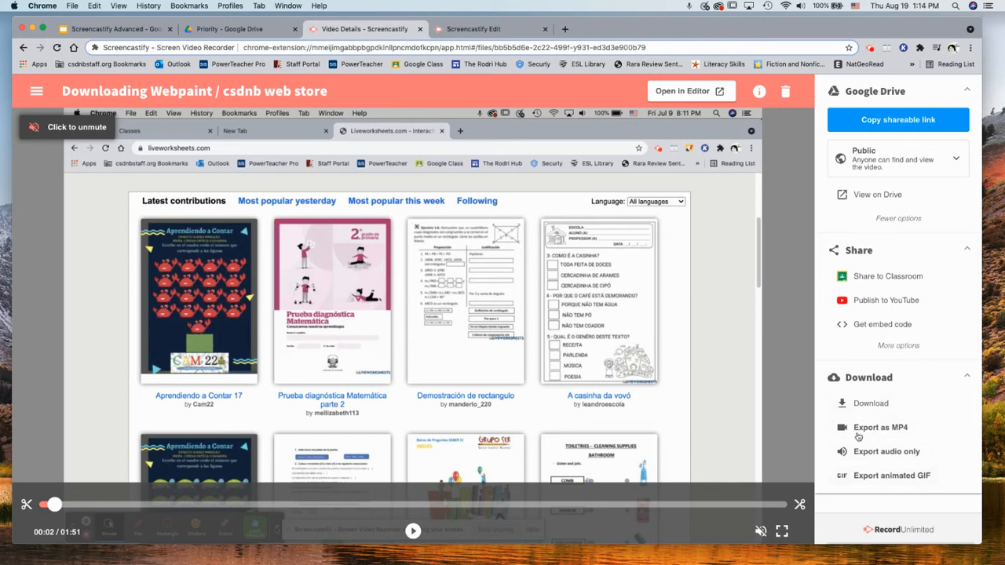
click(896, 346)
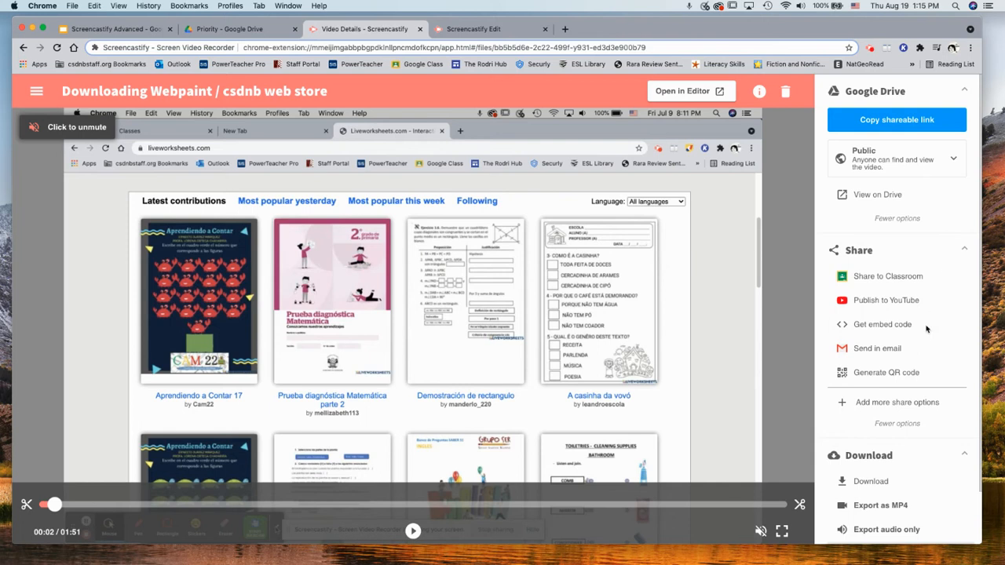
click(881, 324)
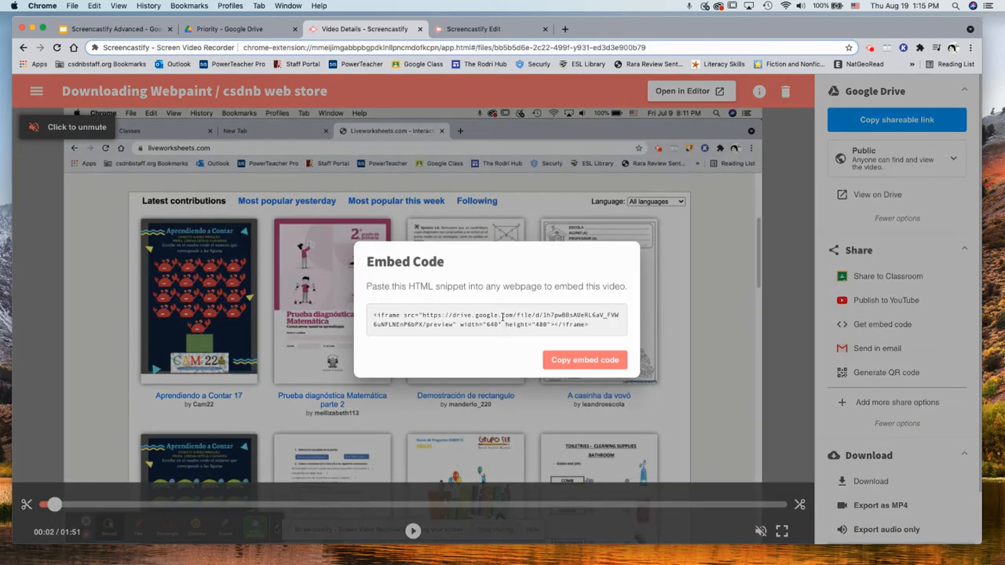
click(500, 318)
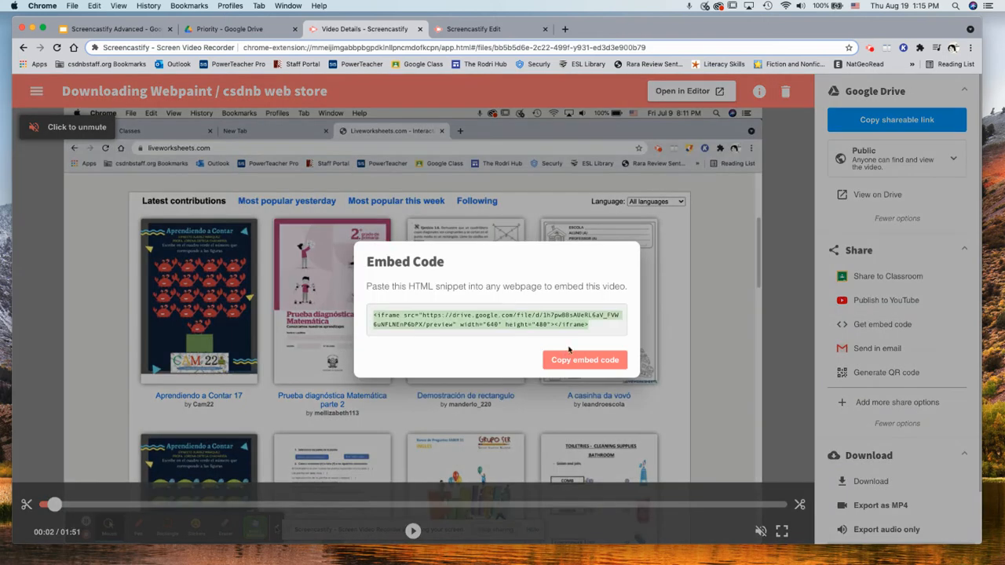
click(618, 363)
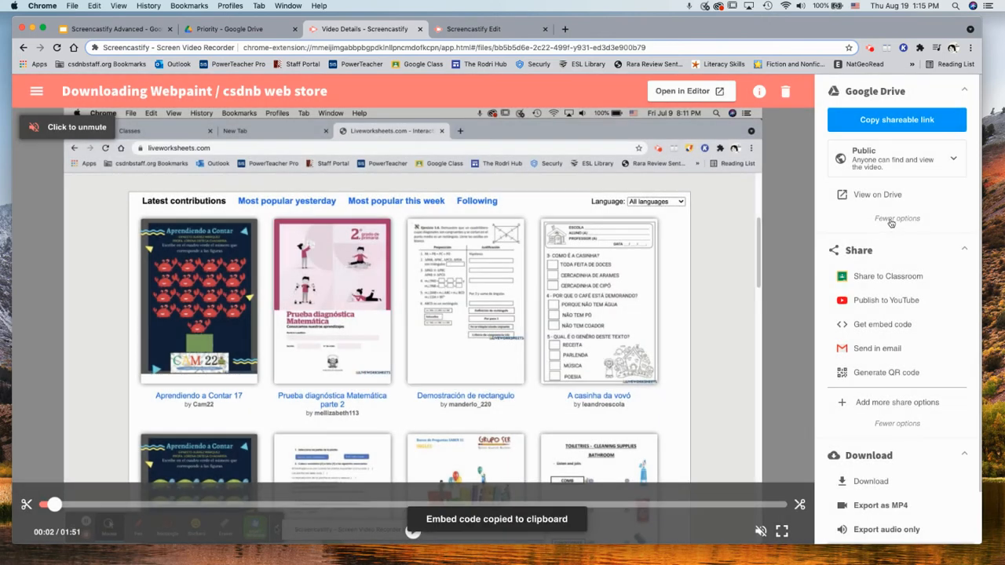
Generate a QR code linking to the video and copy it to the clipboard
click(870, 374)
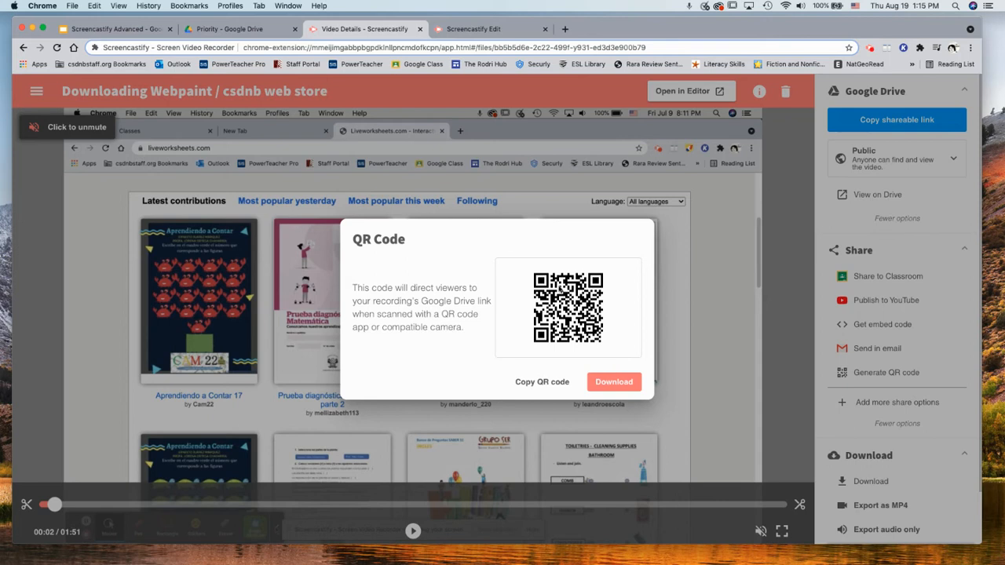
click(554, 384)
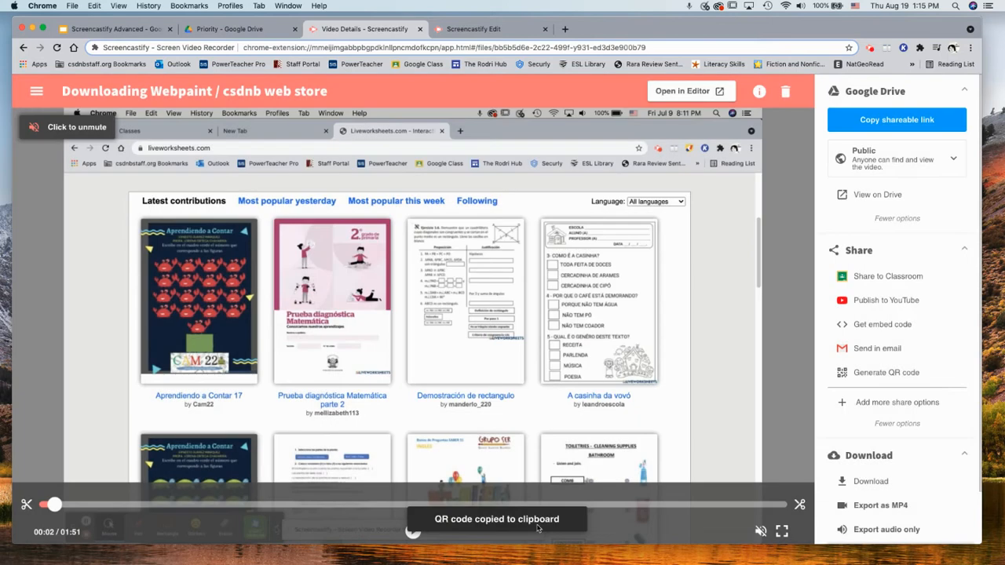
mouse_move(518, 564)
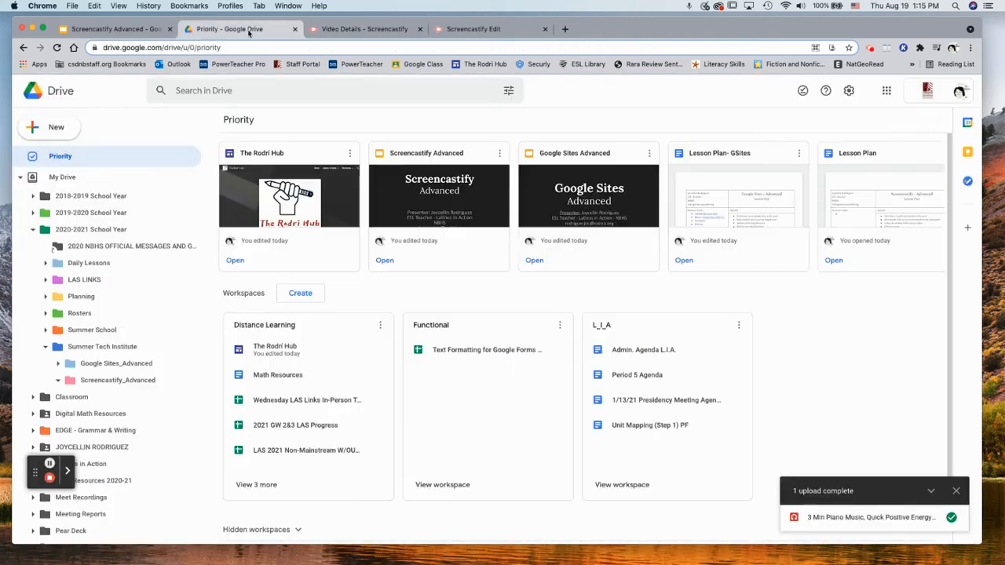
click(243, 29)
Create a new blank Google Docs document from Drive
click(62, 128)
click(98, 201)
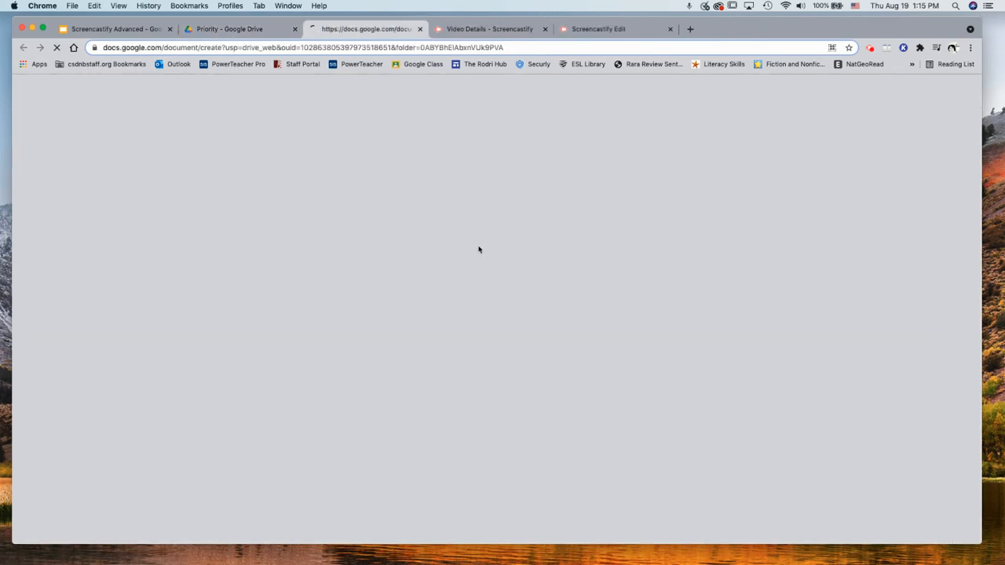
click(596, 30)
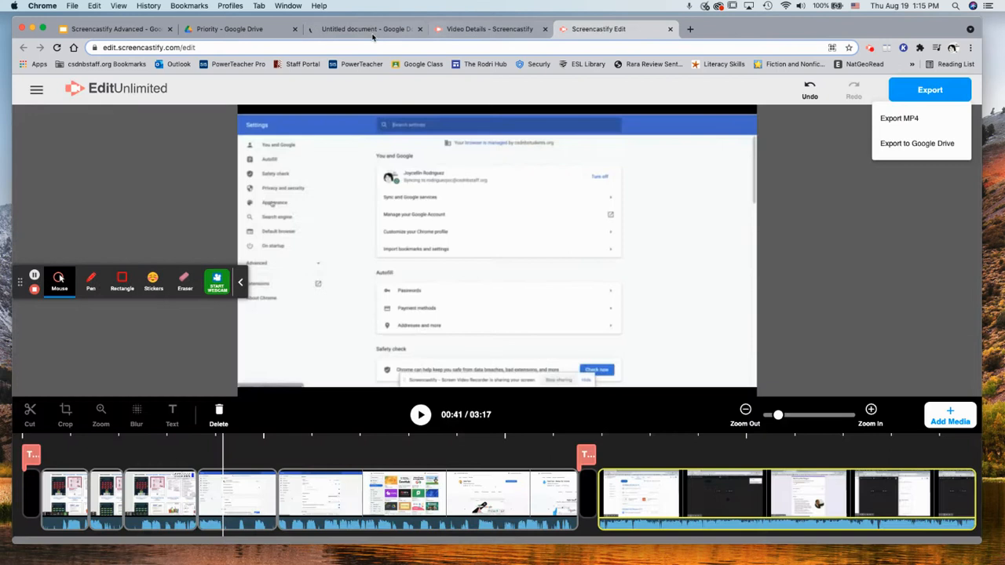
click(375, 31)
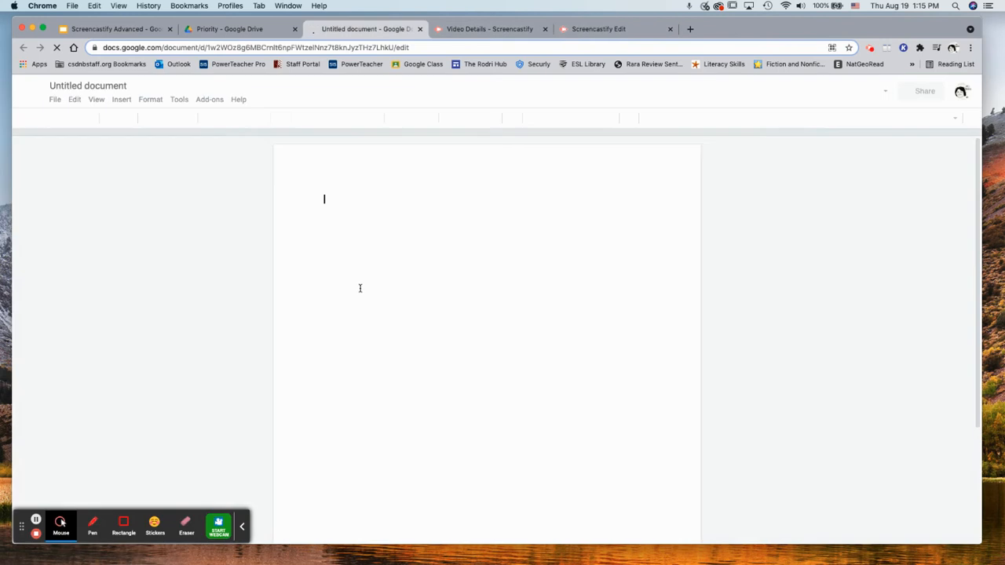
Paste the copied QR code into the document and delete the duplicate copy
right_click(362, 283)
click(403, 248)
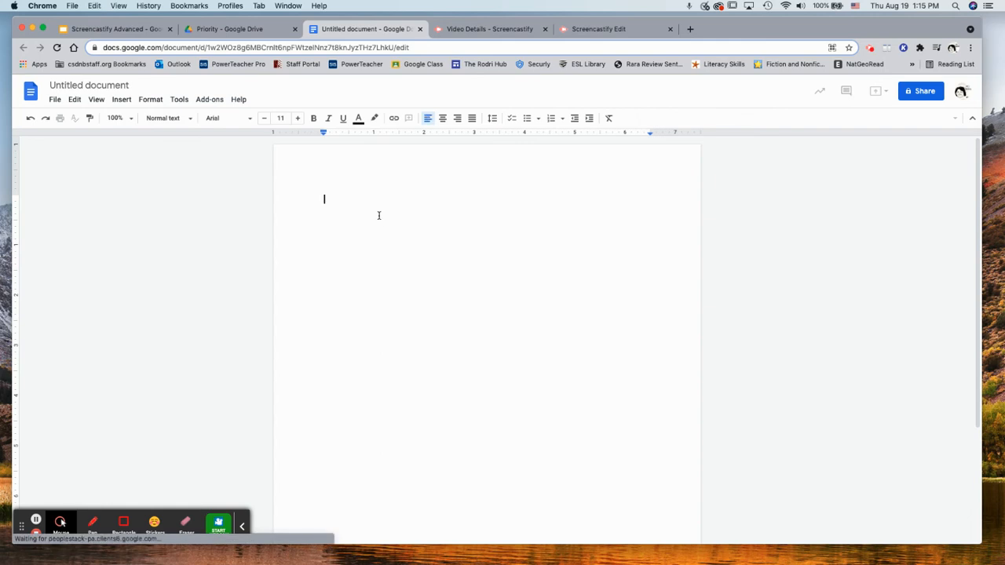
right_click(380, 219)
click(396, 261)
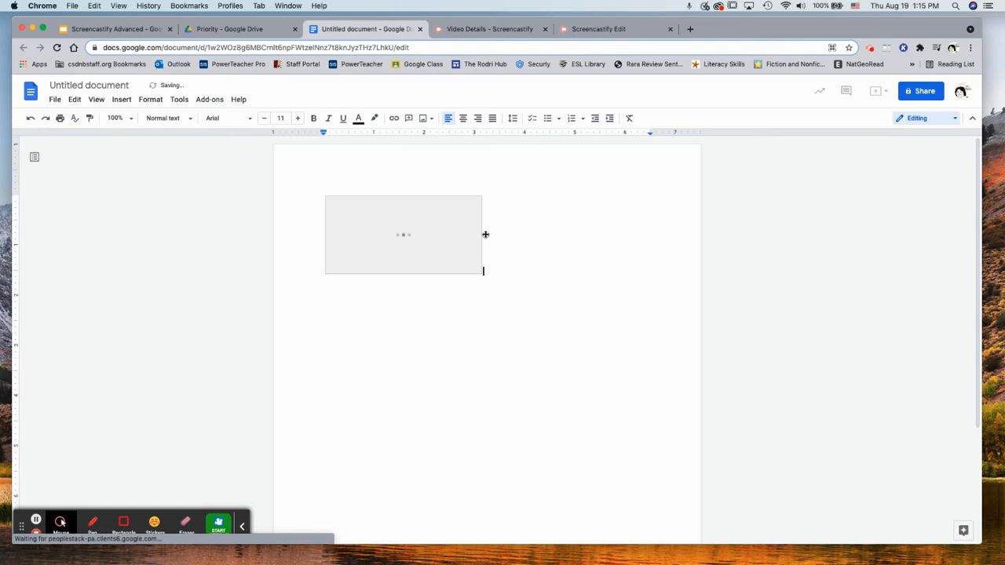
key(super+v)
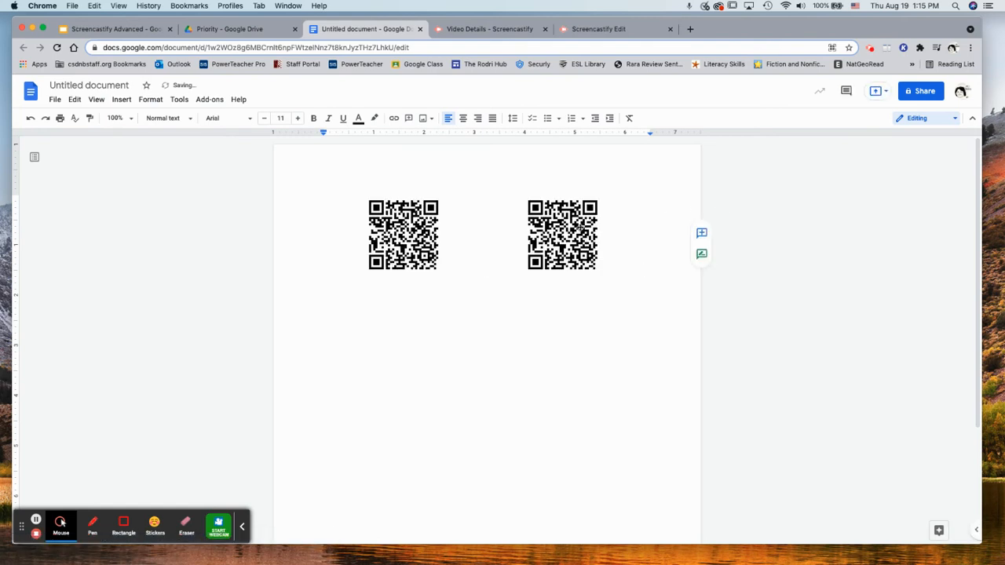
click(582, 232)
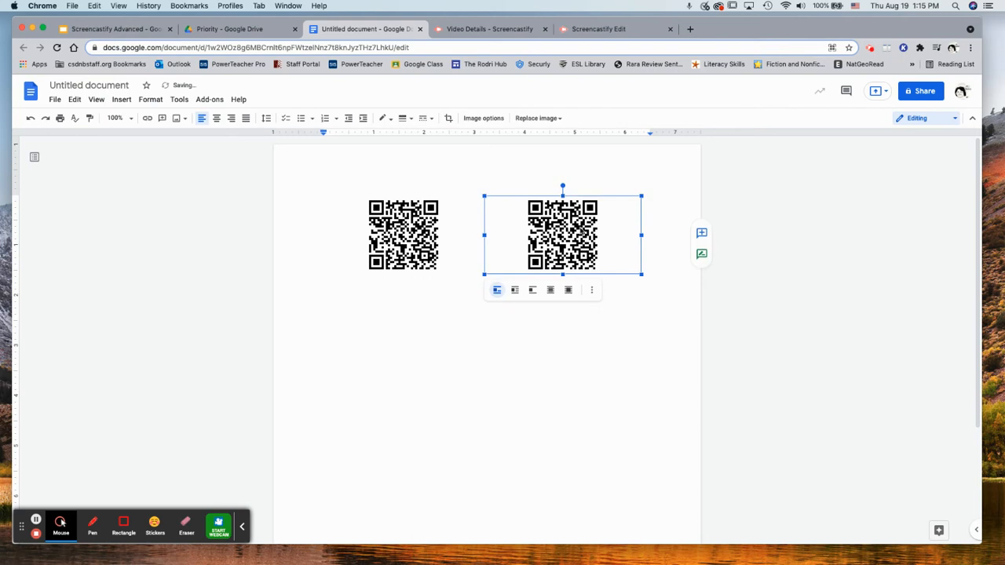
key(BackSpace)
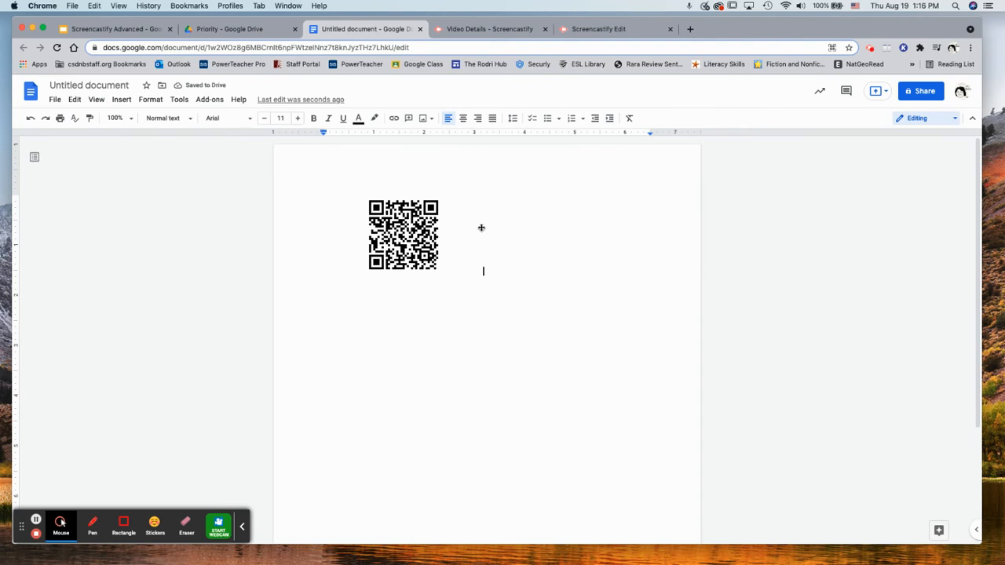
Zoom the document to 150%, then go back to the Video Details page
click(130, 123)
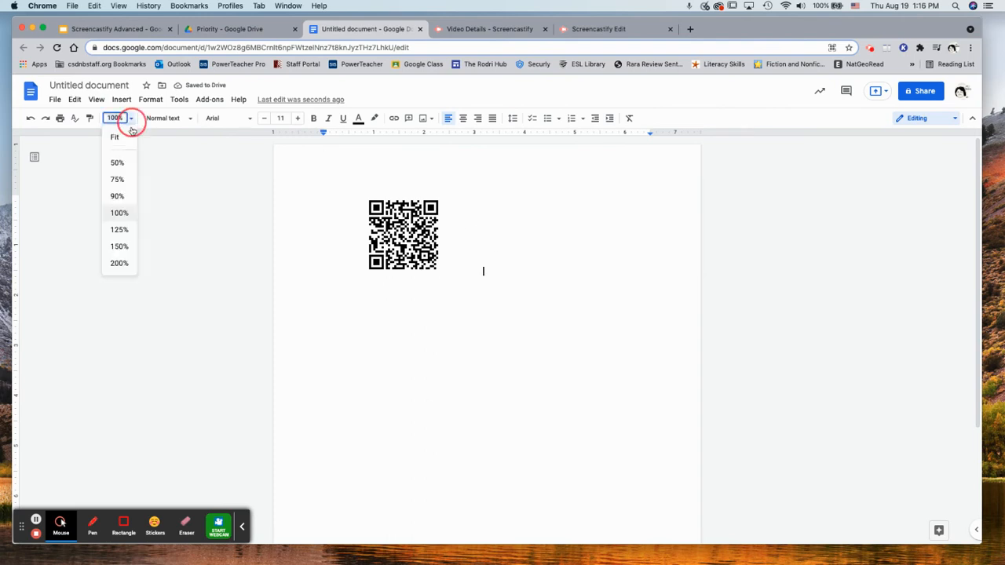
click(119, 245)
click(616, 29)
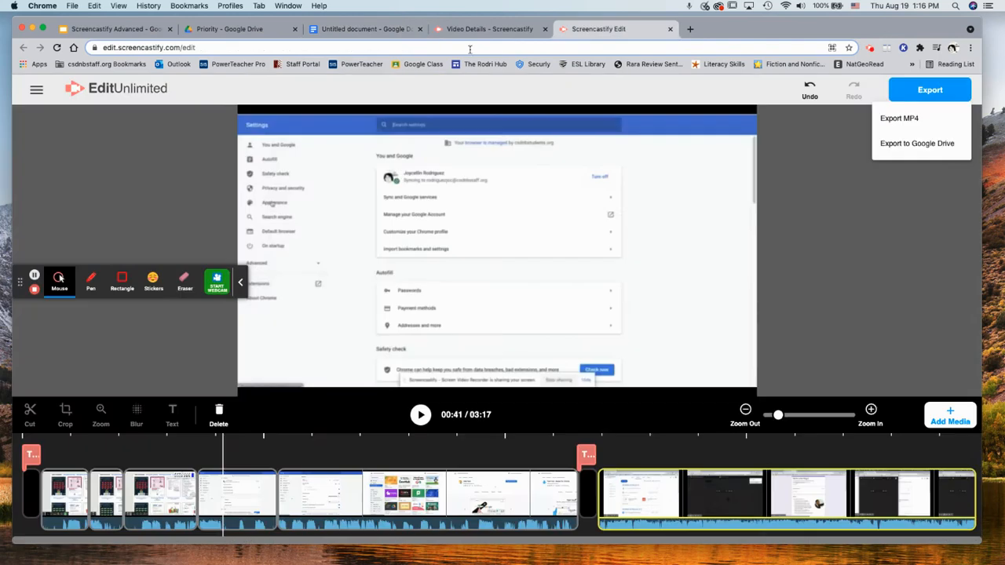
click(481, 29)
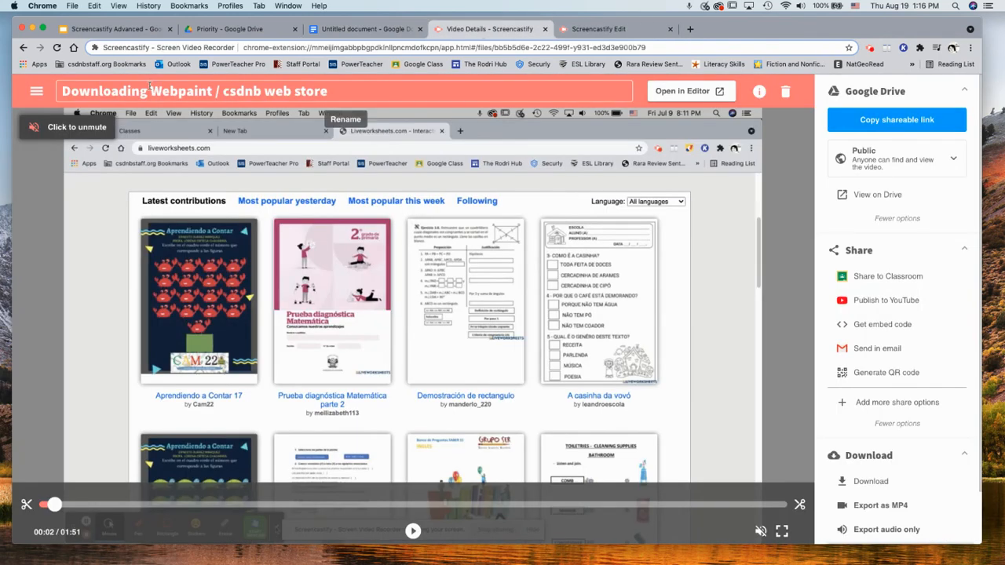
click(365, 29)
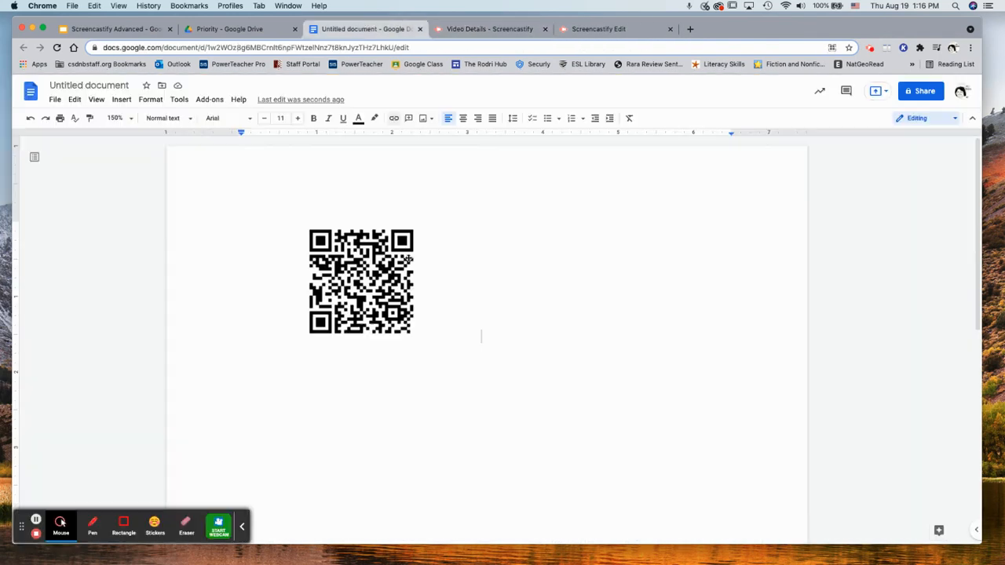
double_click(777, 301)
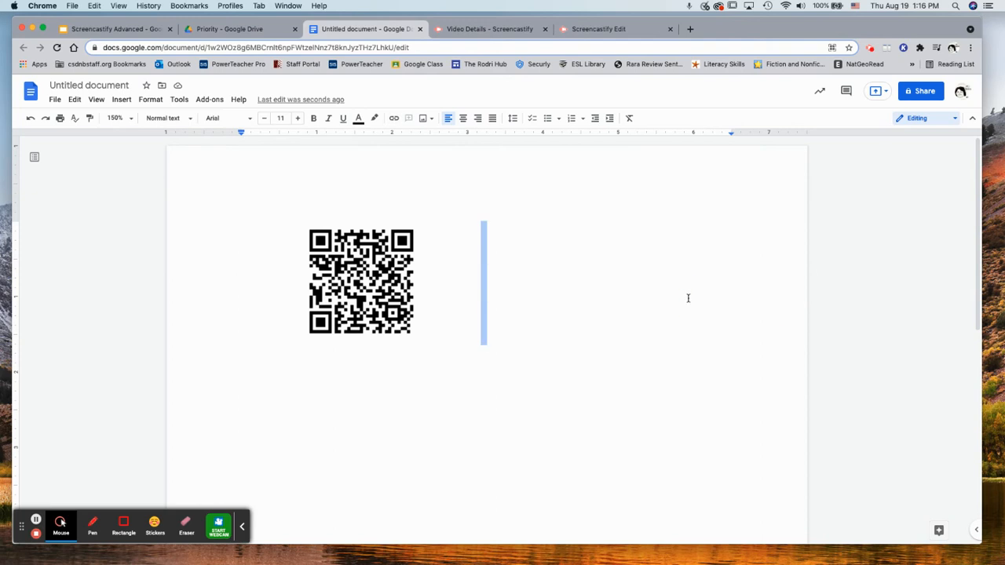
click(688, 298)
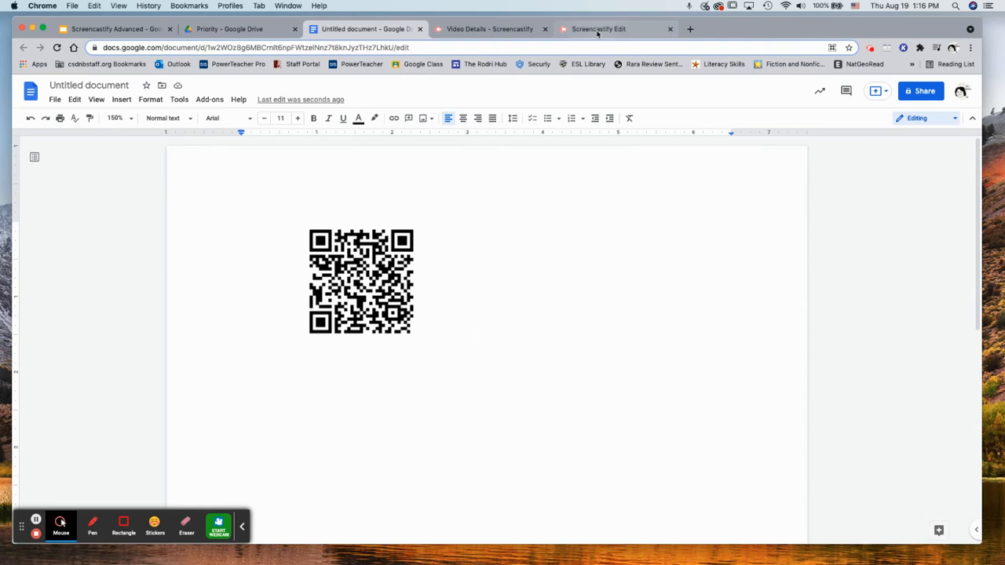
click(503, 32)
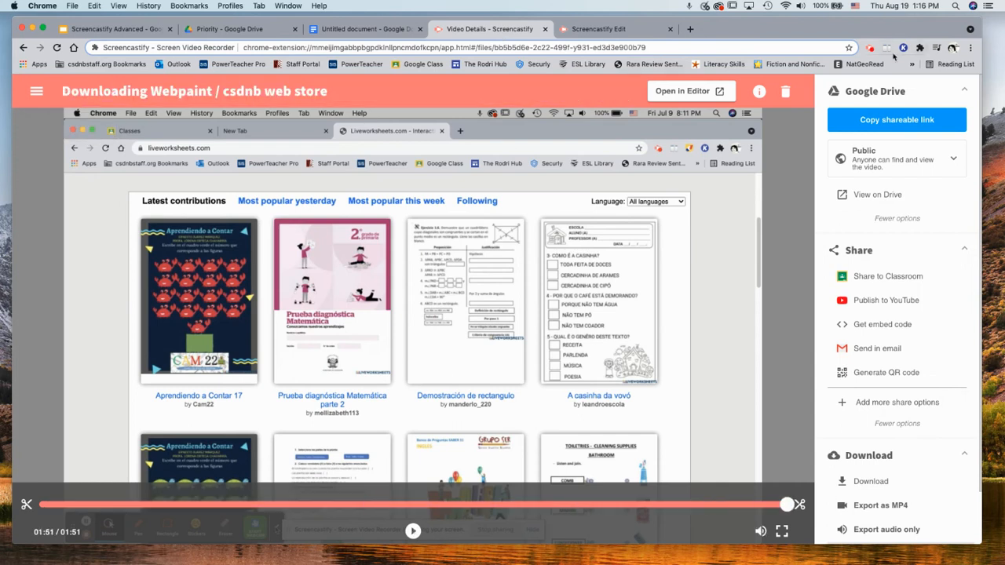
Scroll through Chrome's extensions list, reopening it over the Untitled document
click(921, 48)
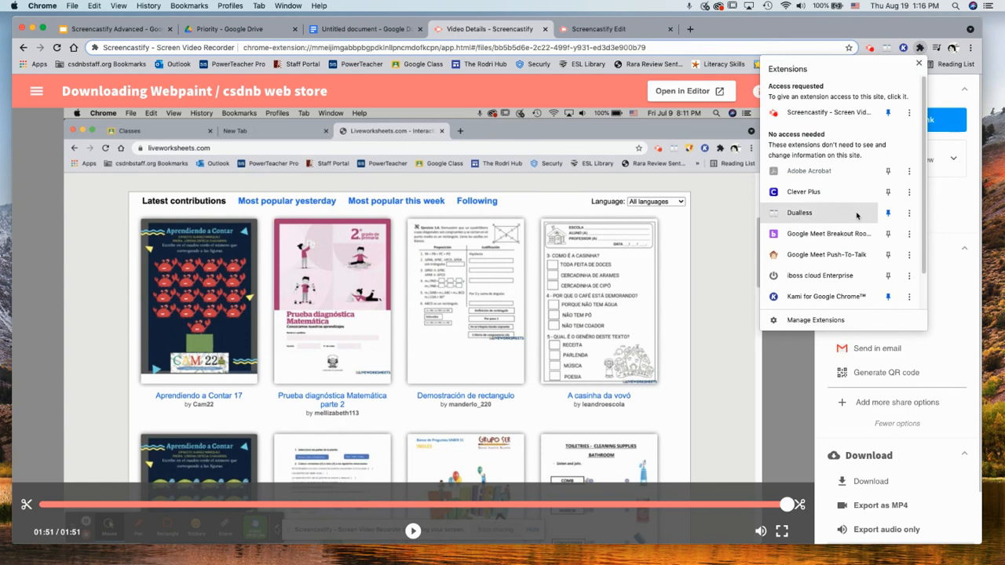
scroll(848, 236, down, 2)
scroll(844, 236, up, 2)
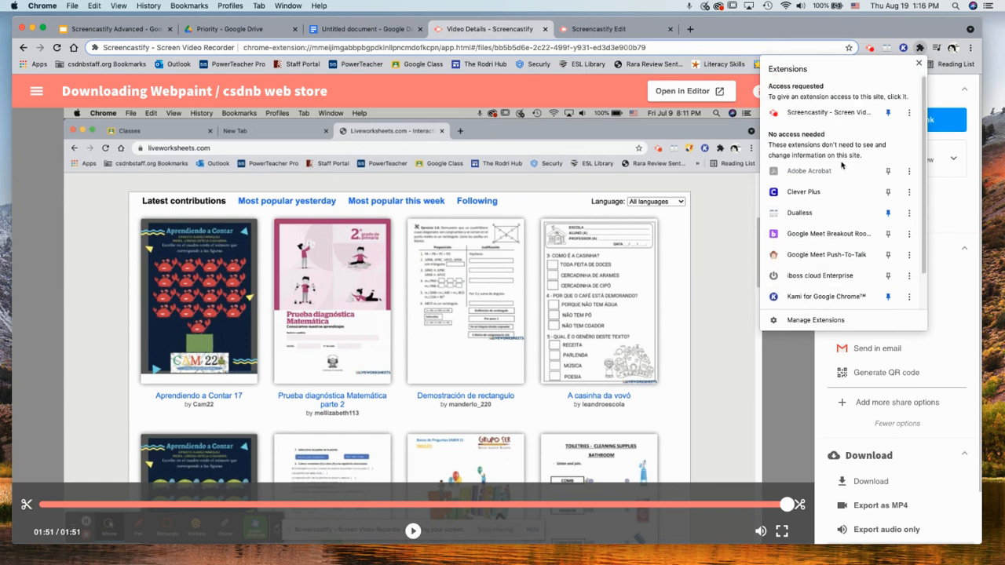
scroll(842, 165, down, 1)
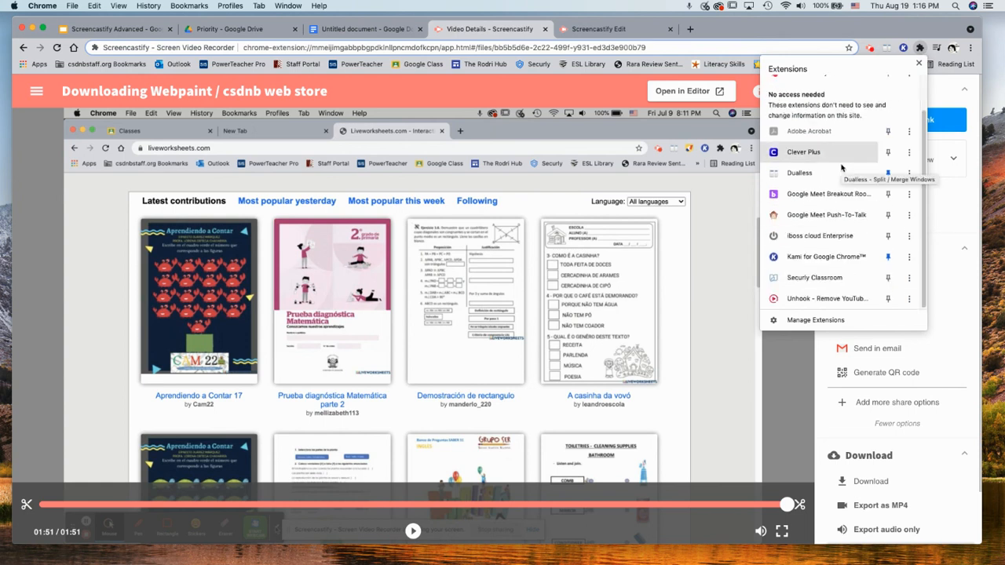
scroll(841, 168, up, 1)
click(358, 33)
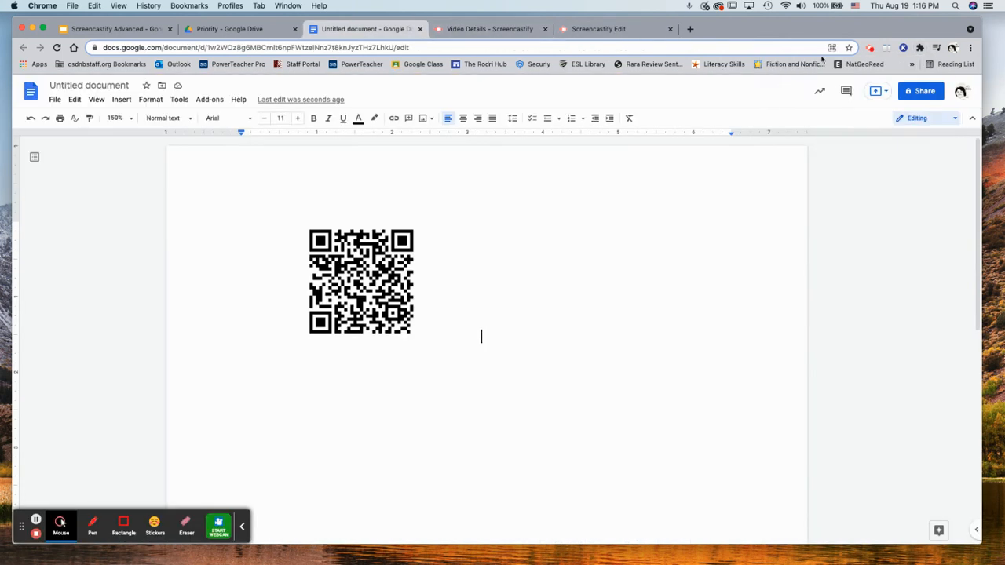
click(920, 48)
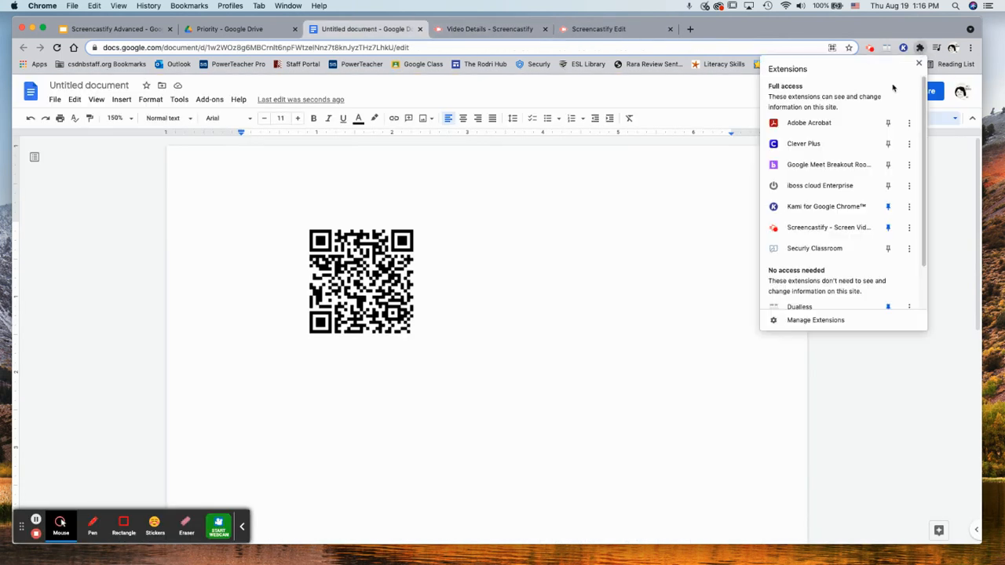
scroll(861, 169, down, 2)
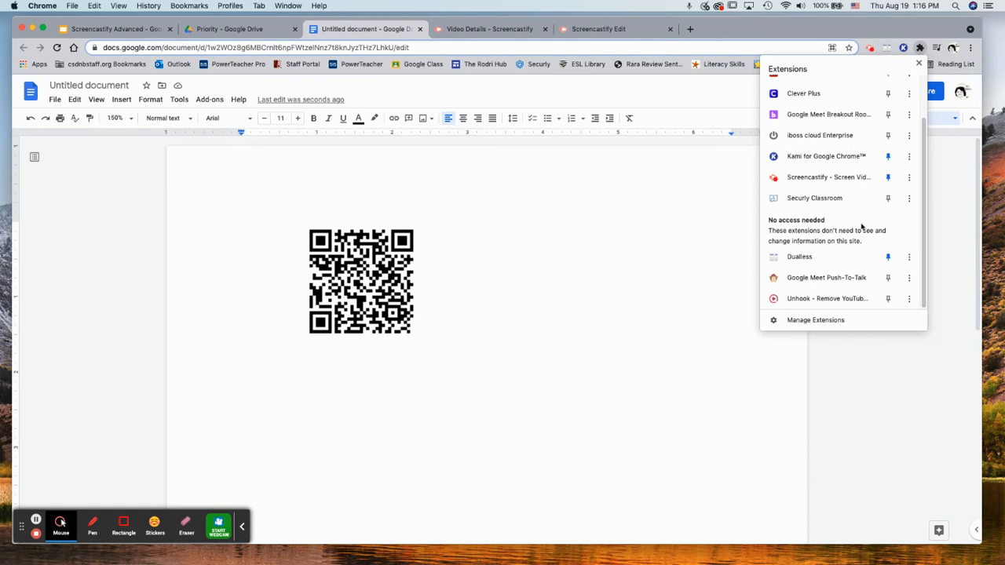
scroll(860, 241, up, 3)
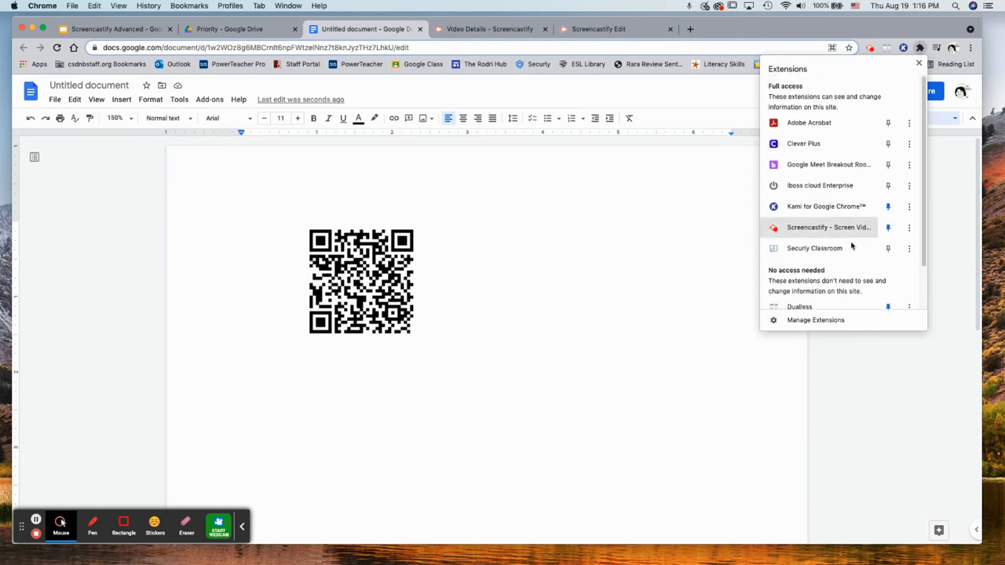
click(620, 30)
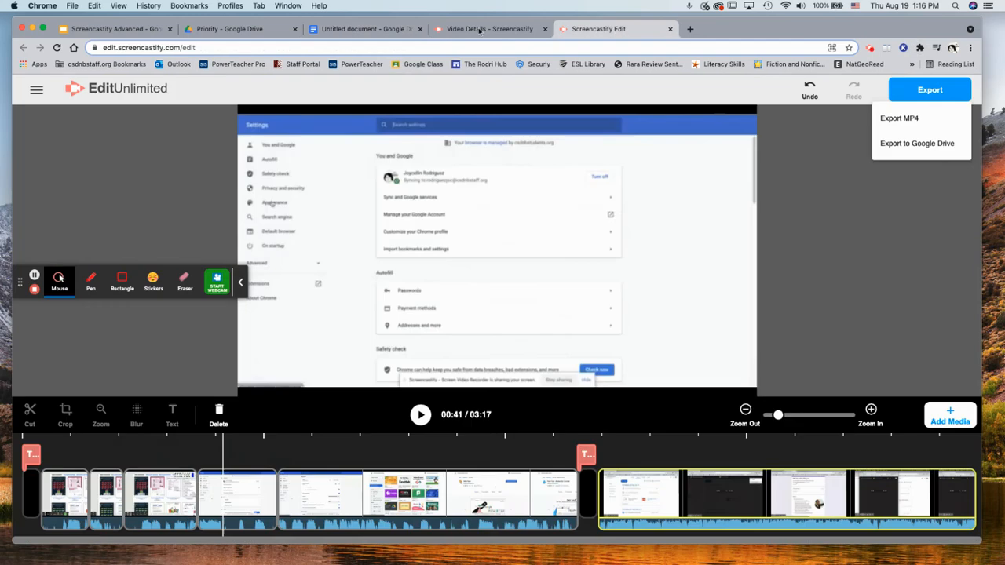
Pass through Video Details to Drive's Priority page and briefly check the extensions list
click(481, 29)
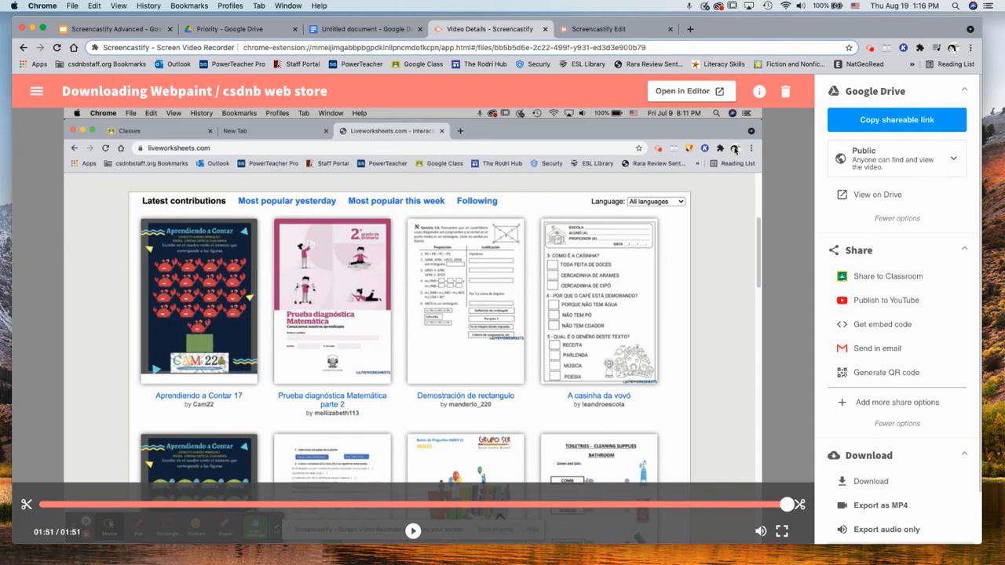
click(244, 29)
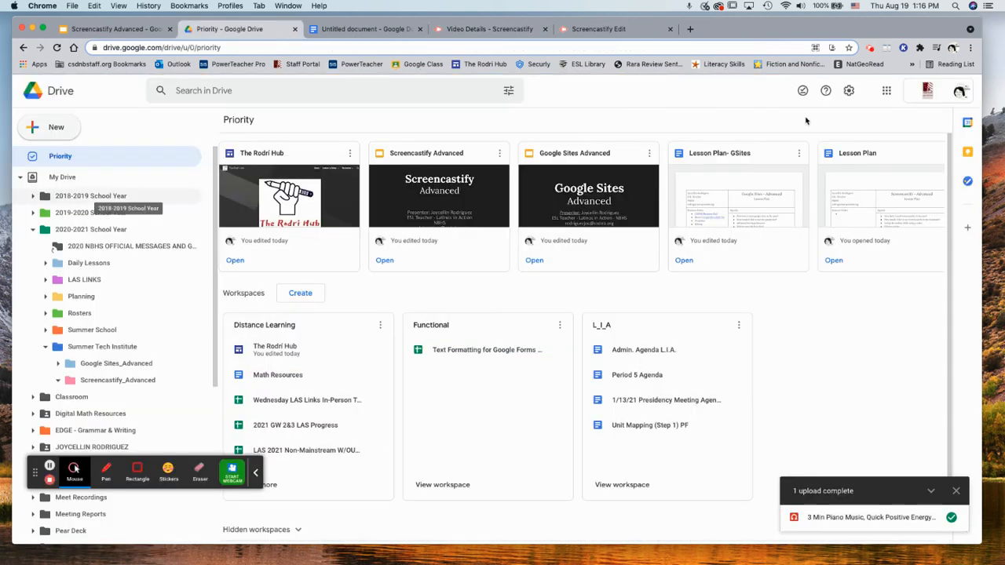
click(920, 49)
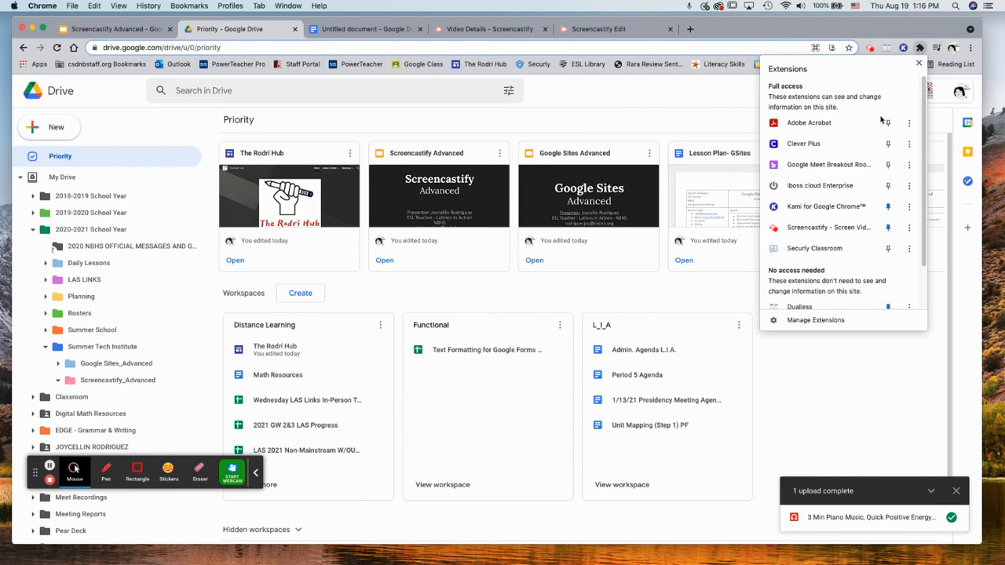
scroll(840, 228, down, 2)
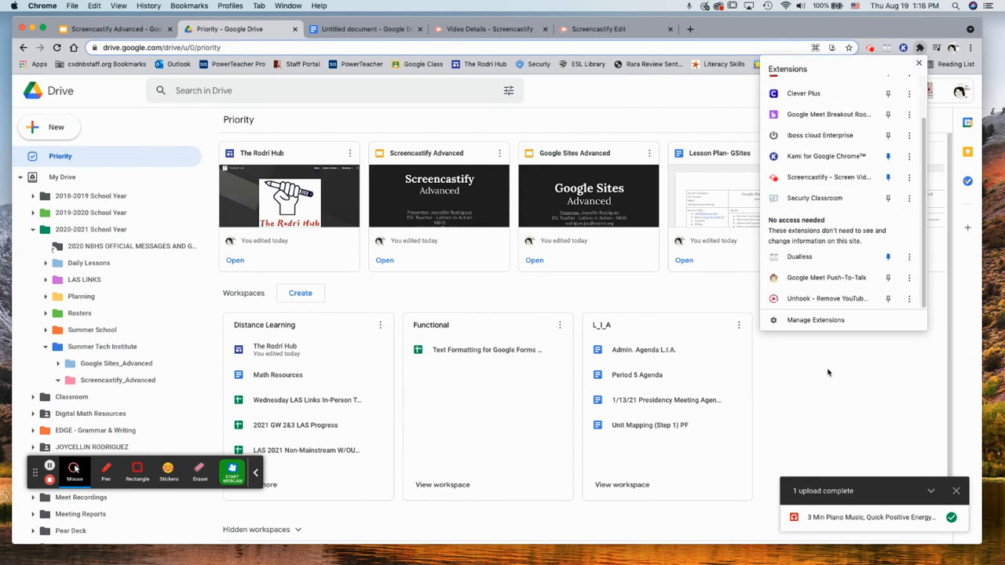
click(833, 387)
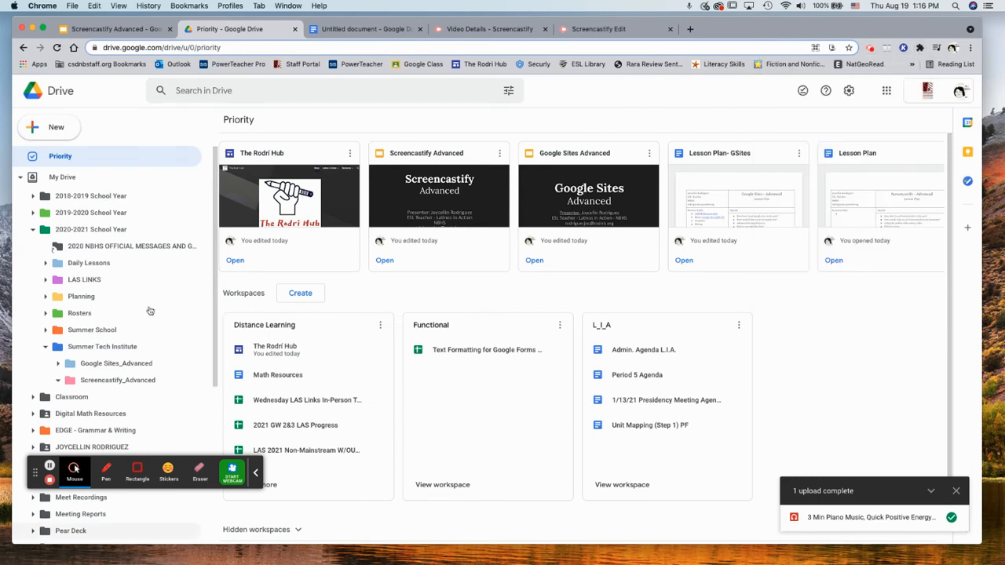
Draw red and blue pen strokes across the Drive workspaces, then clear the screen
click(106, 471)
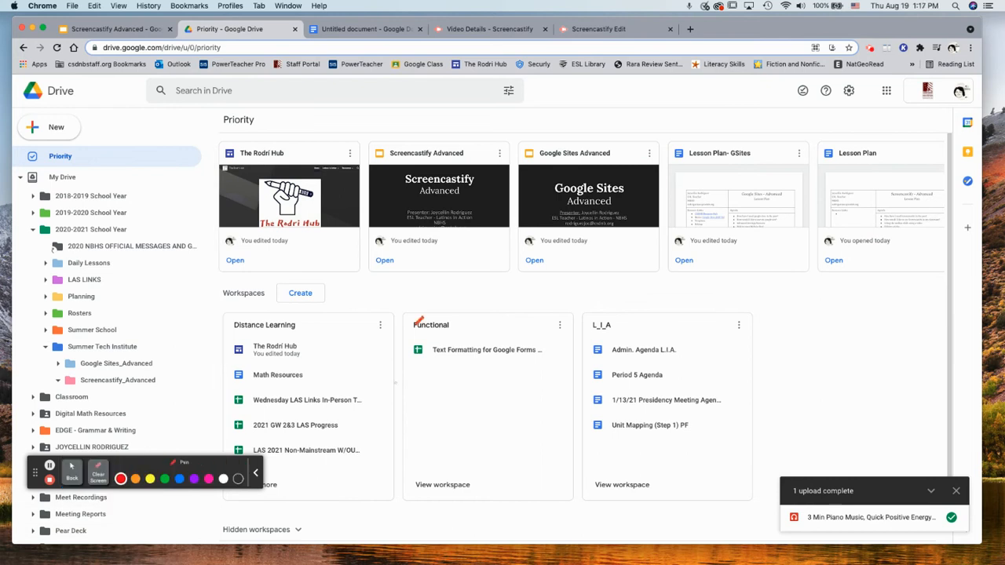
drag(417, 305, 453, 332)
mouse_move(512, 291)
mouse_down()
mouse_move(611, 293)
mouse_move(747, 275)
mouse_up()
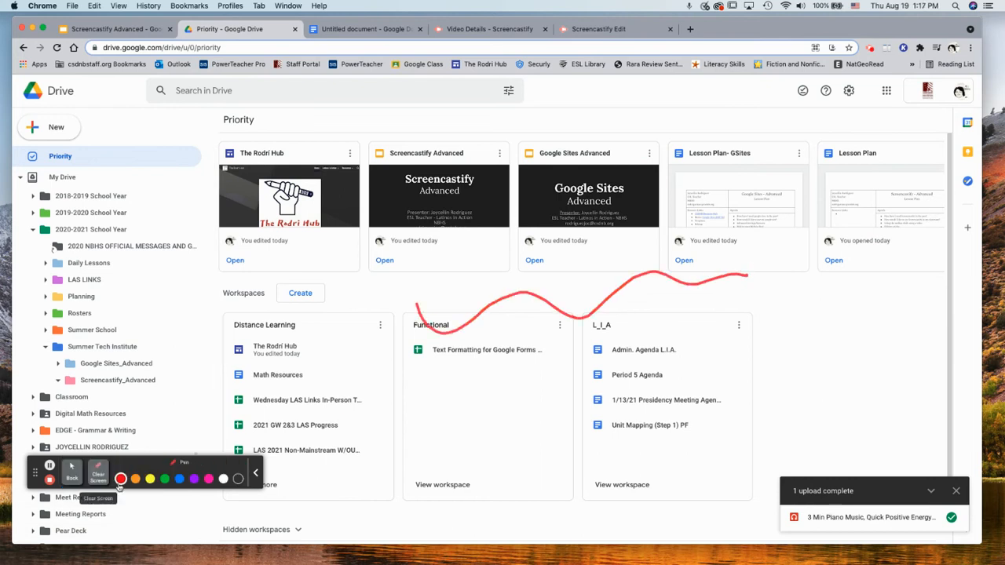
click(179, 478)
mouse_move(421, 358)
mouse_down()
mouse_move(567, 399)
mouse_move(725, 326)
mouse_move(874, 325)
mouse_up()
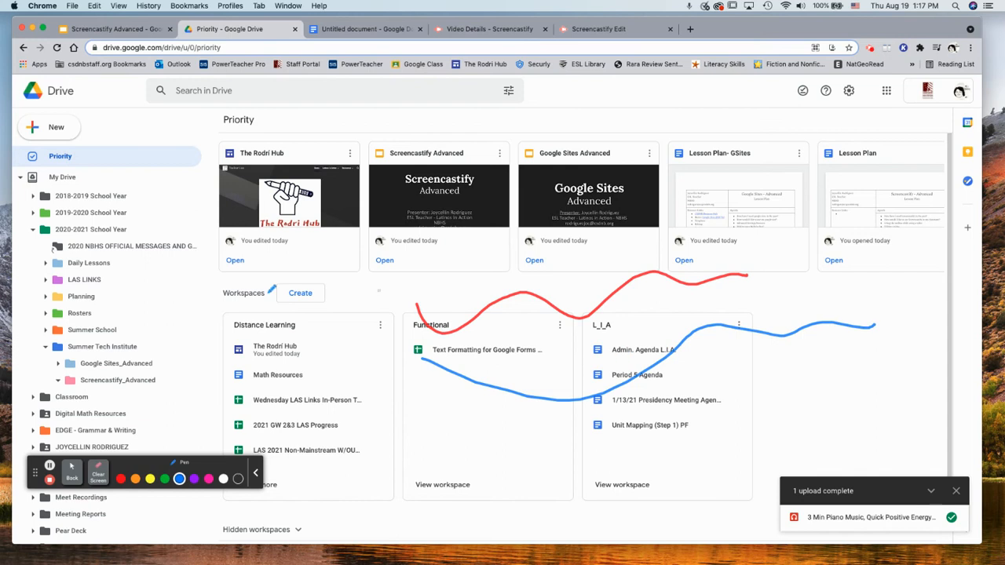
mouse_move(153, 236)
mouse_down()
mouse_move(49, 412)
mouse_move(152, 202)
mouse_up()
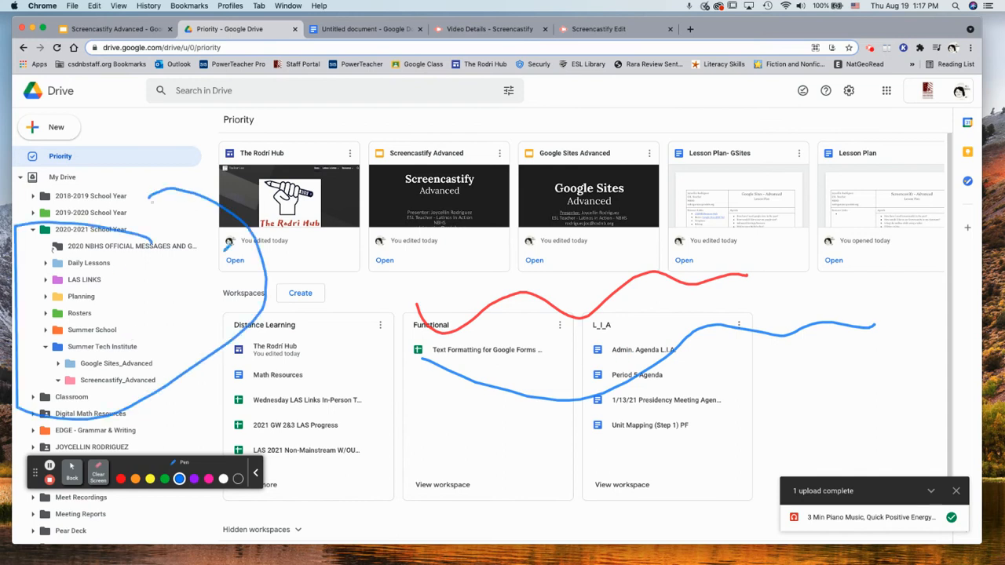
click(98, 473)
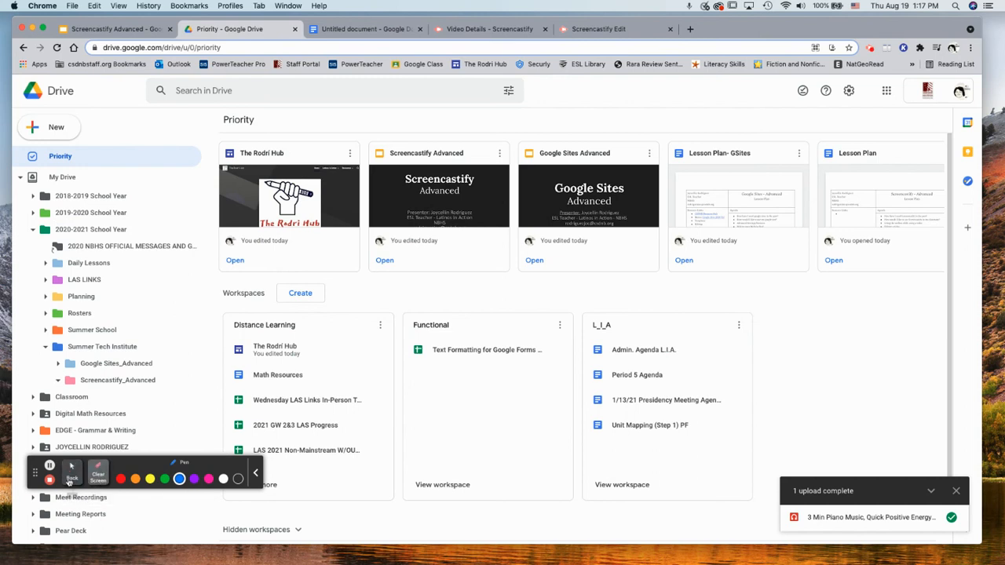
click(71, 471)
Circle the Distance Learning workspace with the pen and erase part of the circle
click(199, 471)
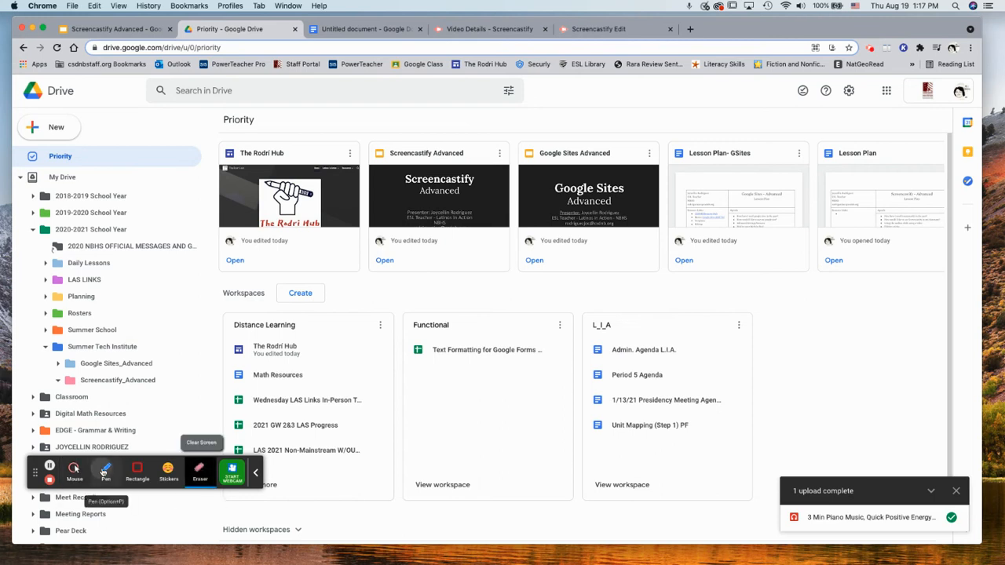
click(106, 471)
drag(193, 330, 220, 321)
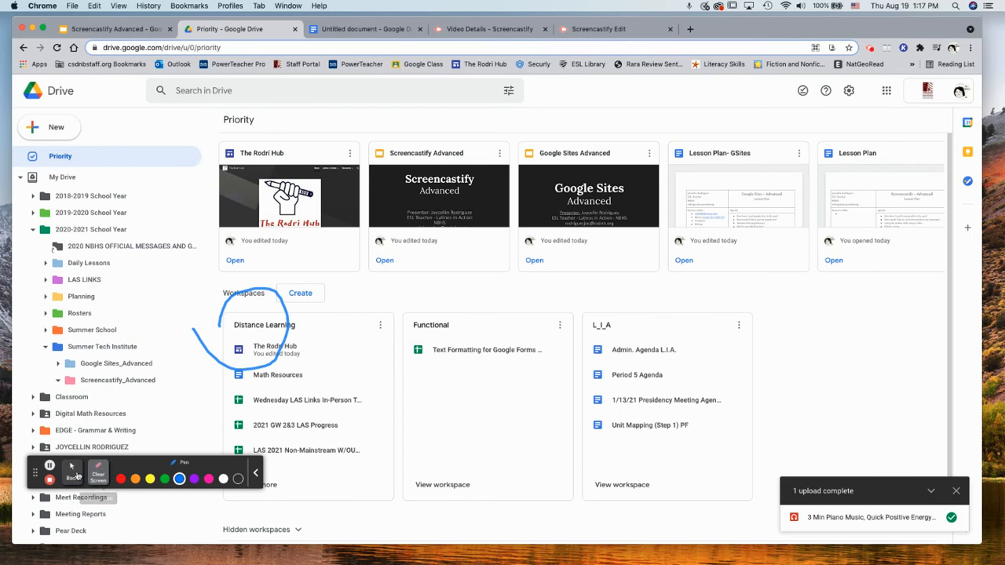
click(72, 471)
click(199, 471)
mouse_move(191, 321)
mouse_down()
mouse_move(233, 364)
mouse_move(263, 359)
mouse_move(283, 328)
mouse_move(233, 297)
mouse_move(217, 329)
mouse_up()
Stamp smiley stickers near Summer School and Screencastify_Advanced, then clear them
click(167, 471)
click(197, 331)
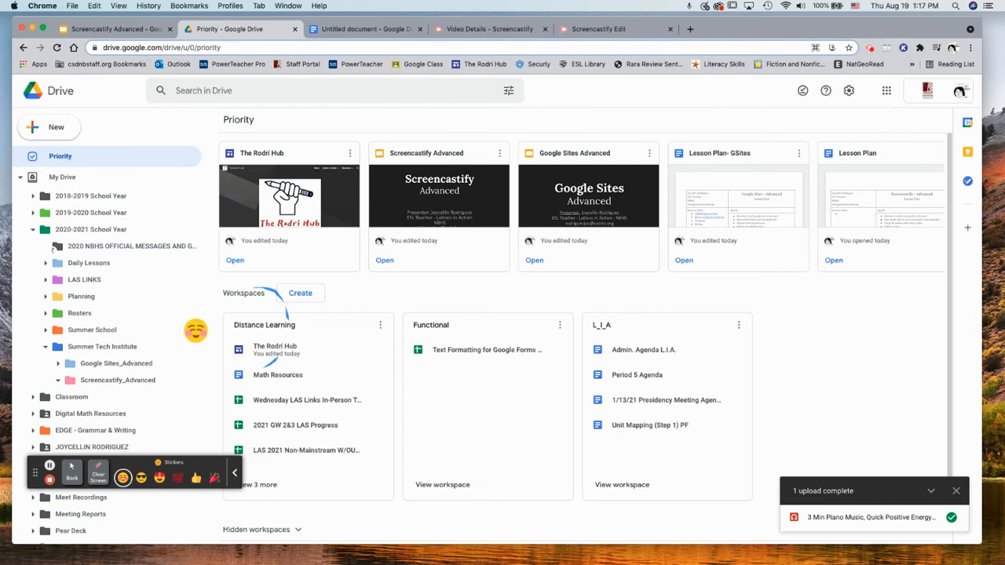
click(197, 385)
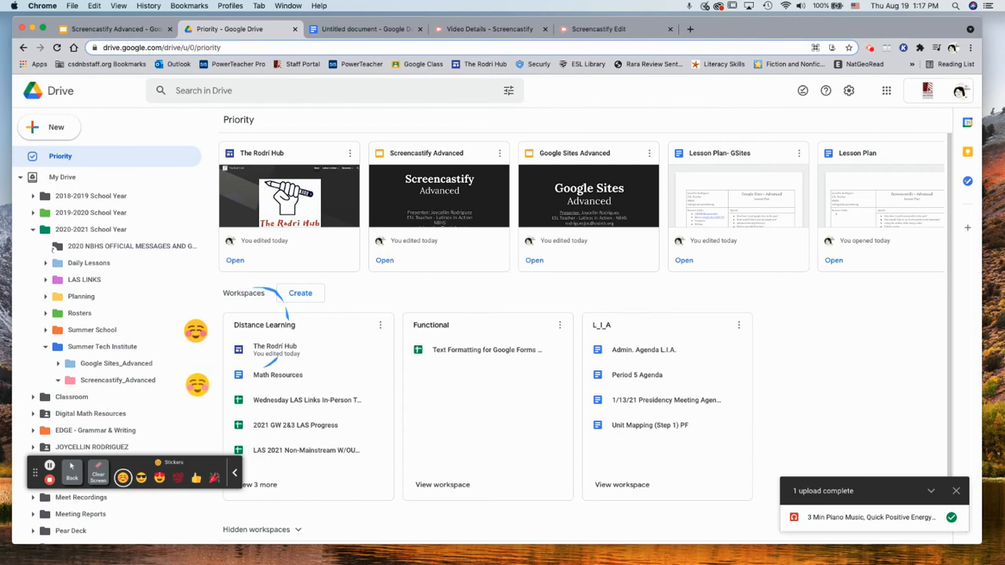
click(97, 470)
click(69, 475)
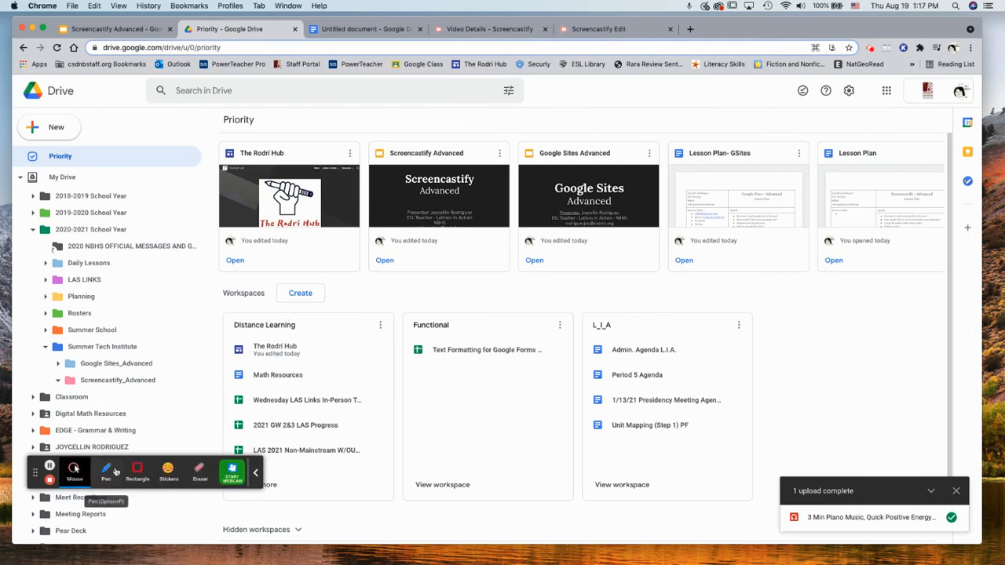
Outline the Workspaces area with a red rectangle, then erase it
click(198, 473)
mouse_move(181, 278)
mouse_down()
mouse_move(390, 494)
mouse_move(435, 524)
mouse_up()
click(96, 475)
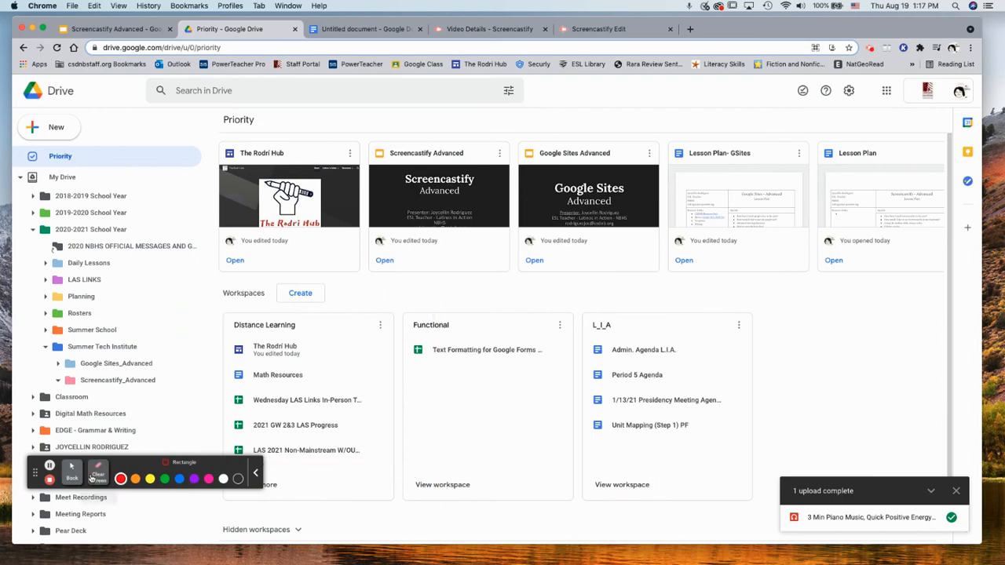
click(71, 472)
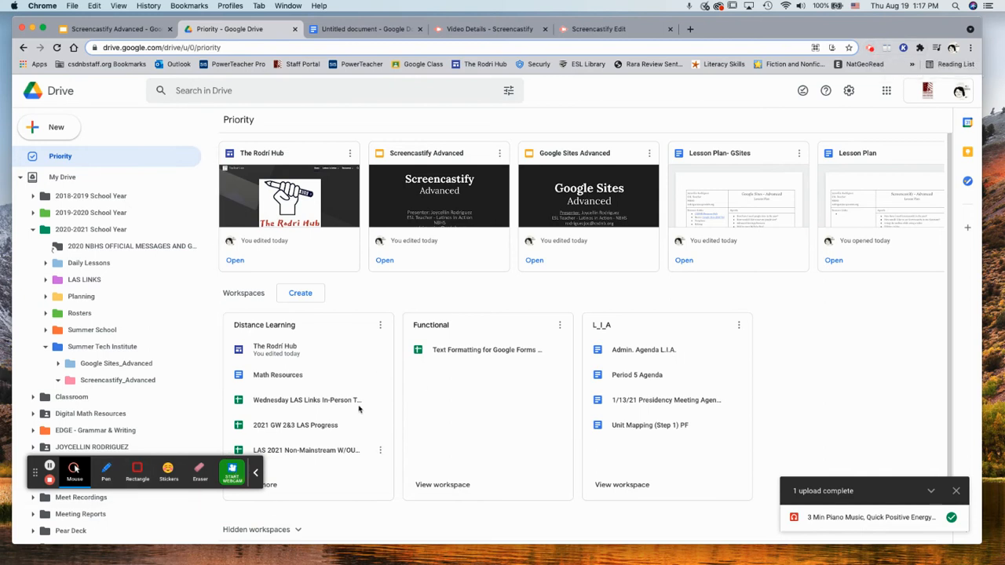
scroll(359, 408, down, 2)
scroll(363, 408, up, 2)
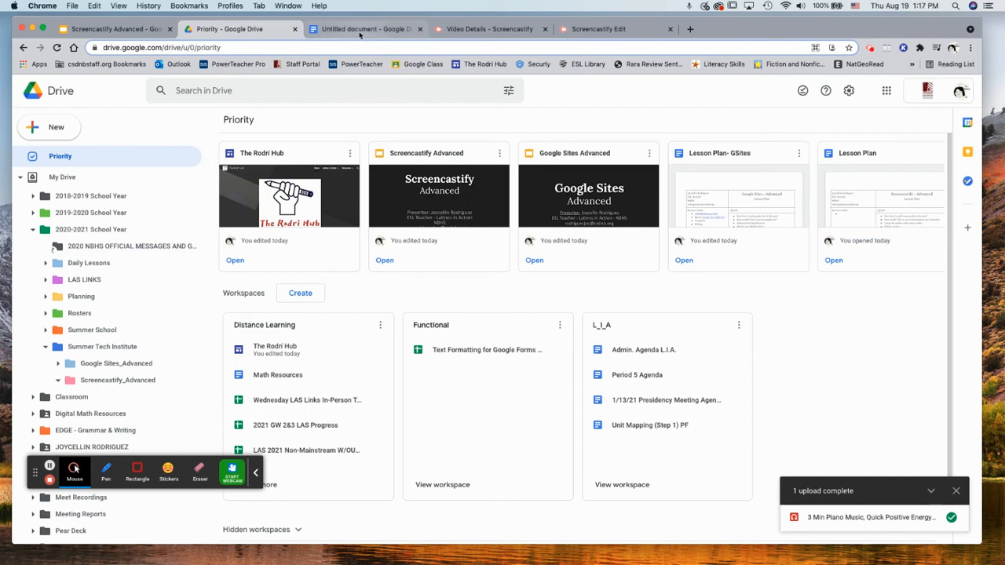
Send the 'Downloading Webpaint / csdnb web store' video to Google Classroom via Share to Classroom
click(510, 30)
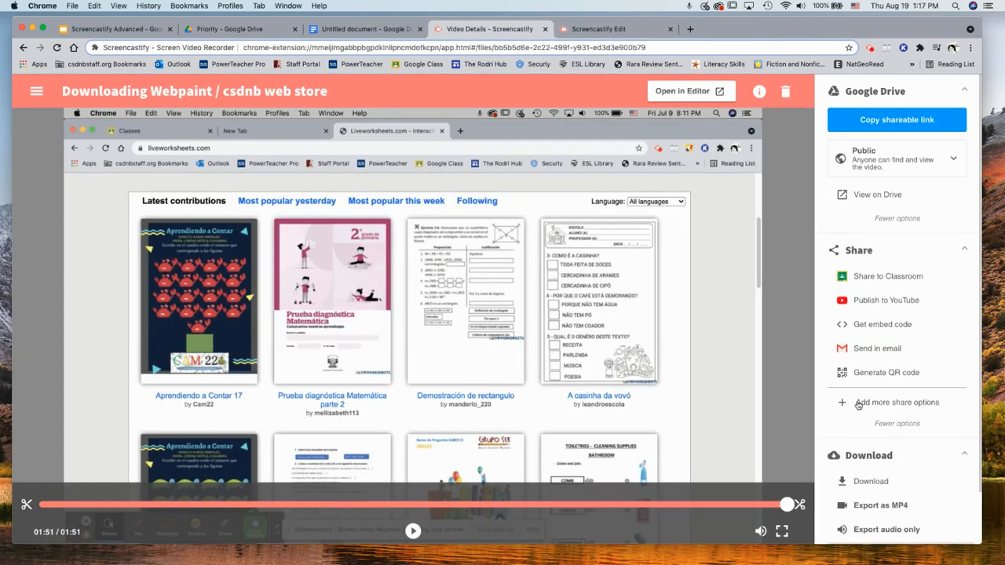
scroll(883, 420, down, 2)
scroll(883, 422, up, 2)
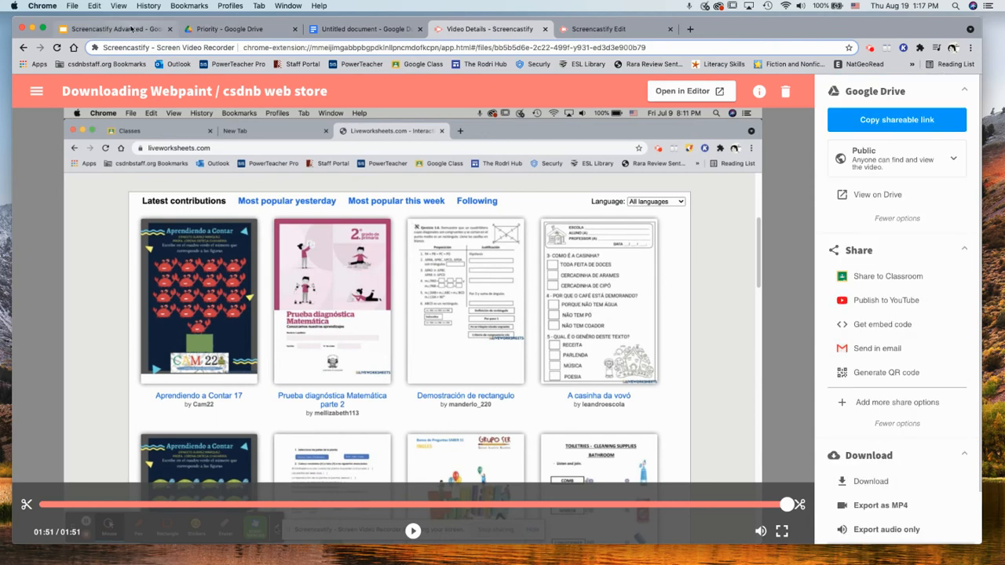
click(130, 30)
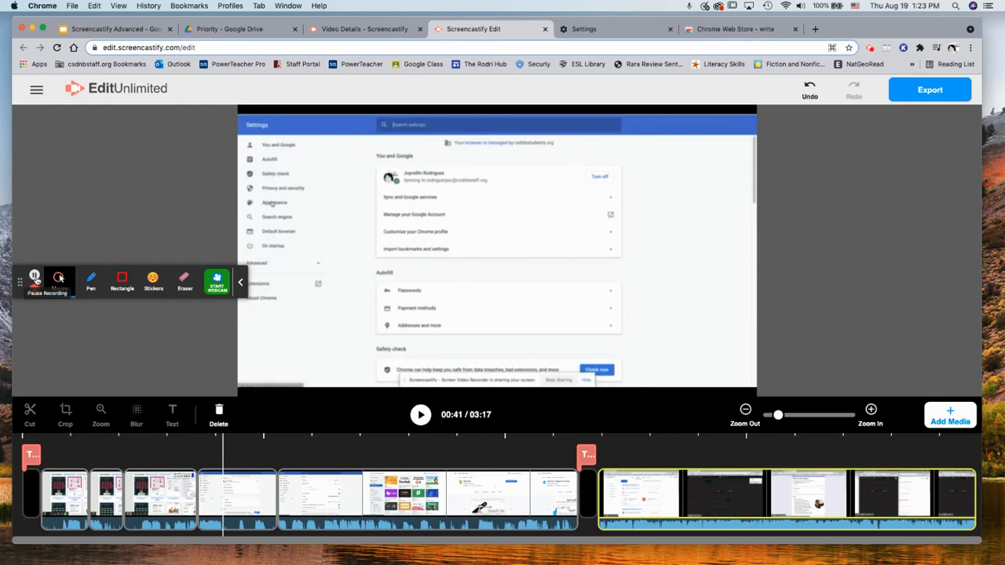
click(385, 30)
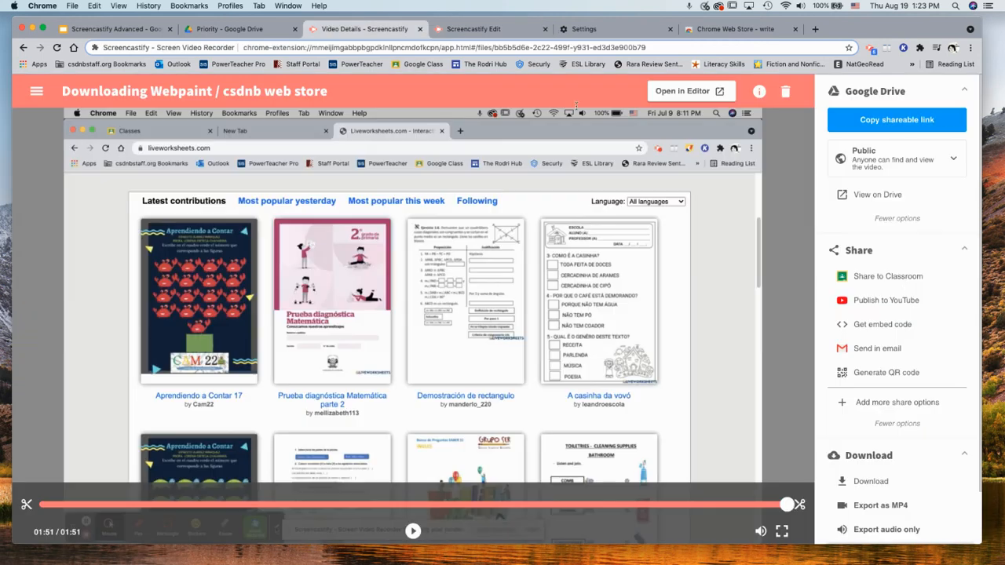
click(903, 278)
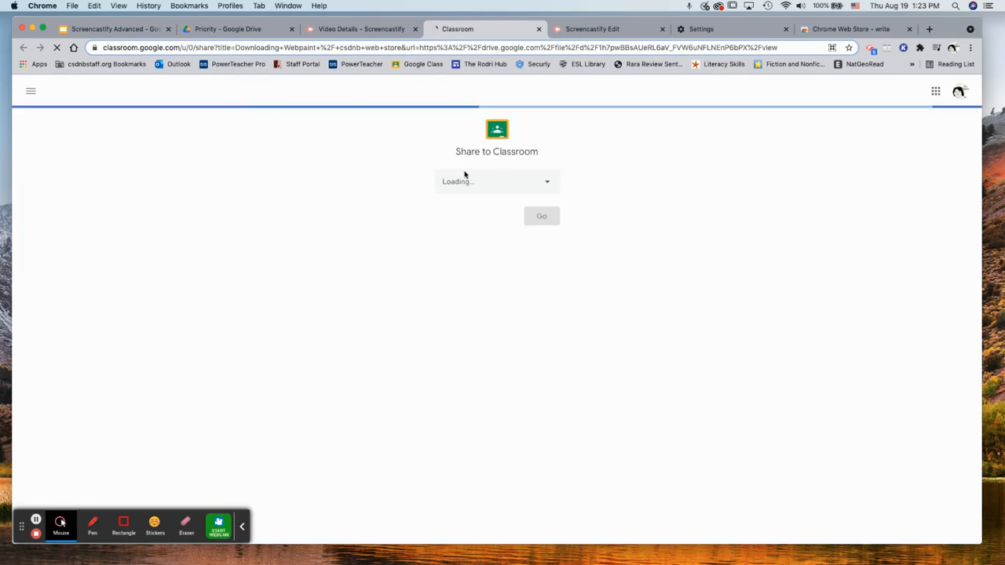
Close the Settings and Chrome Web Store tabs and restart Share to Classroom when classes won't load
click(490, 185)
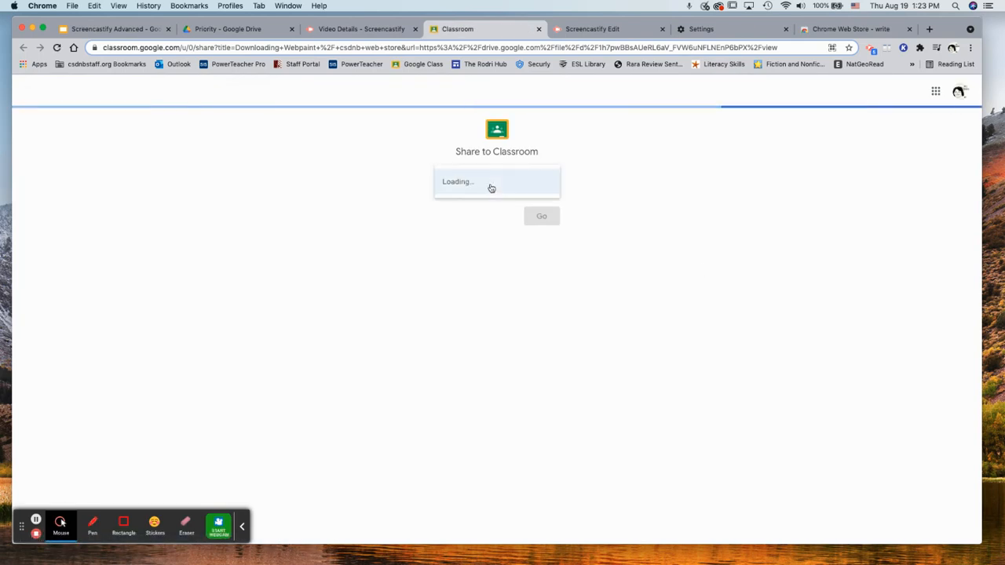
click(485, 187)
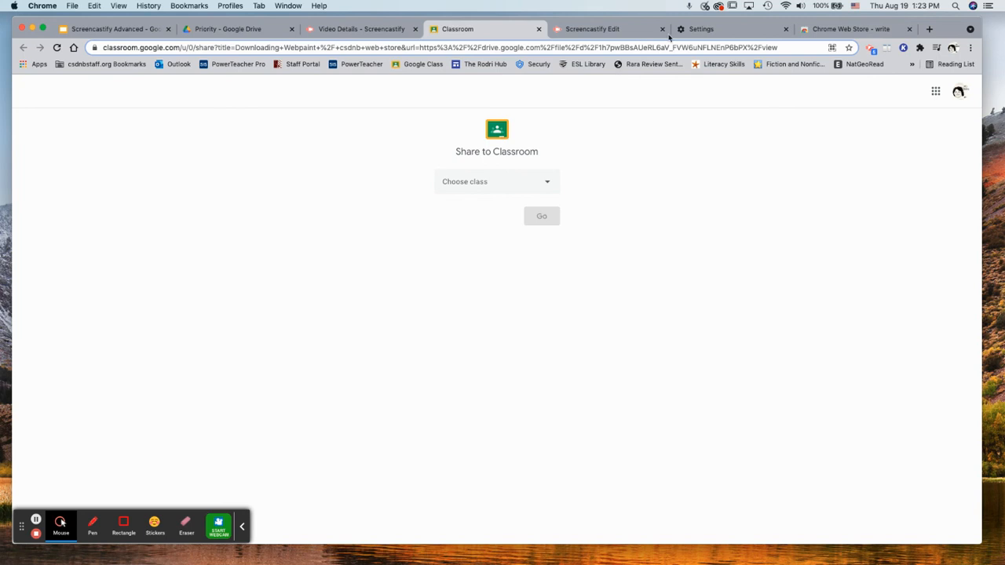
click(785, 29)
click(785, 29)
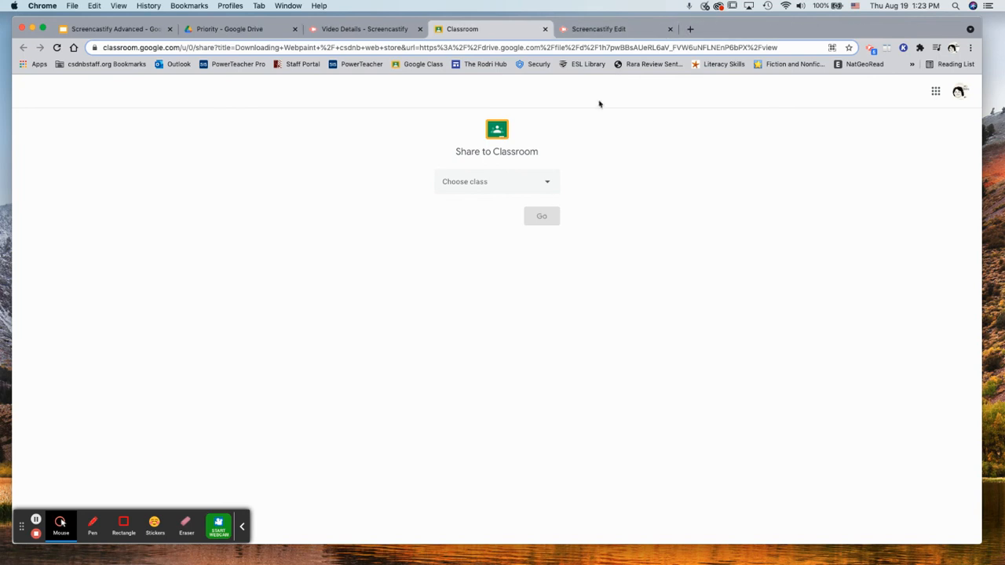
click(540, 179)
click(538, 181)
click(356, 29)
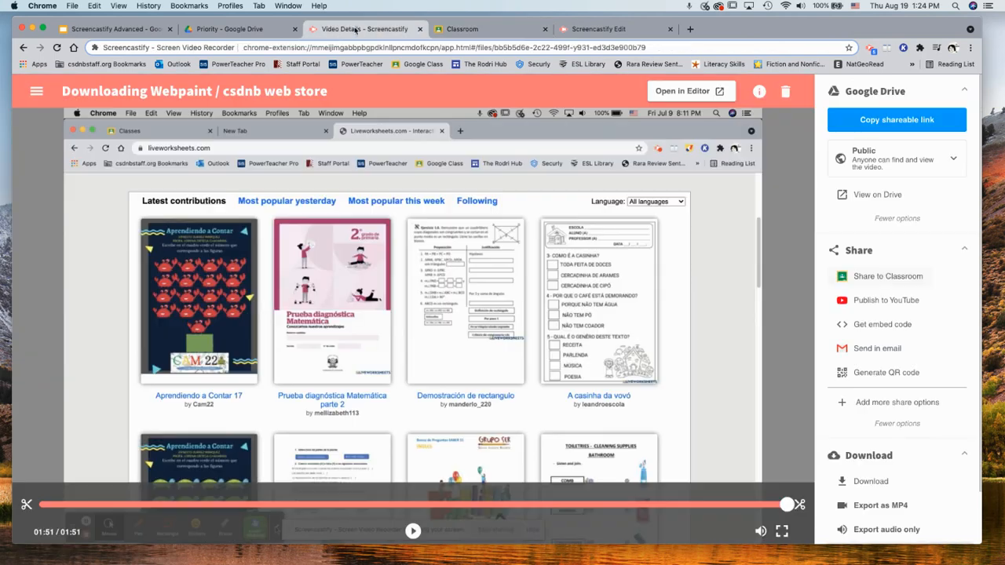
click(887, 277)
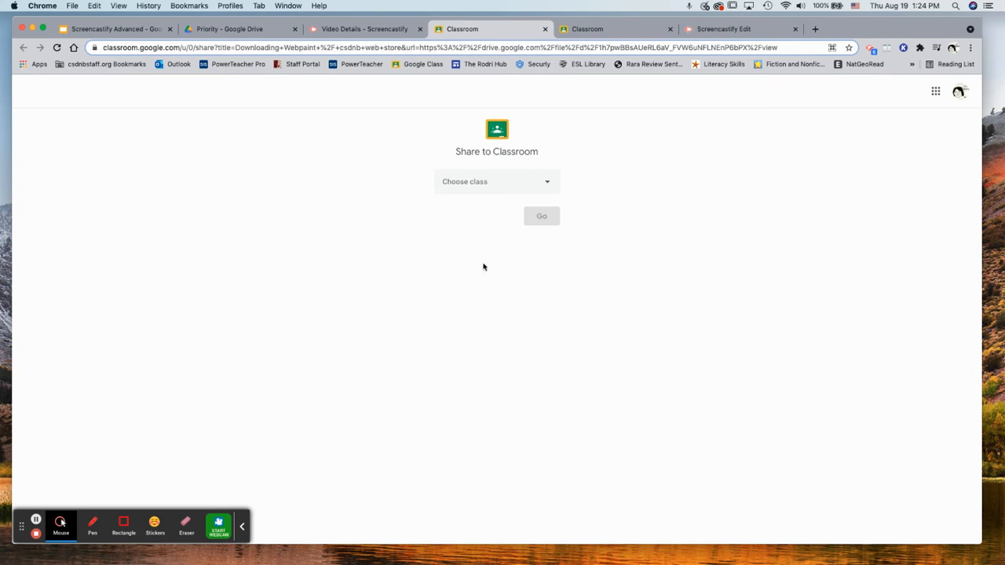
Create an assignment with the video for the ESL G & W - Summer School class
click(509, 179)
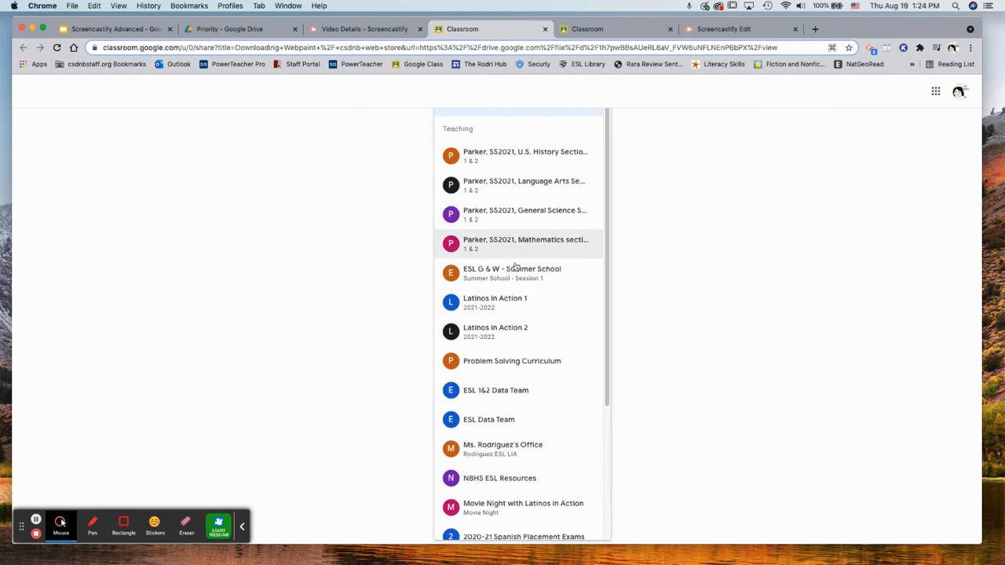
click(515, 269)
click(508, 226)
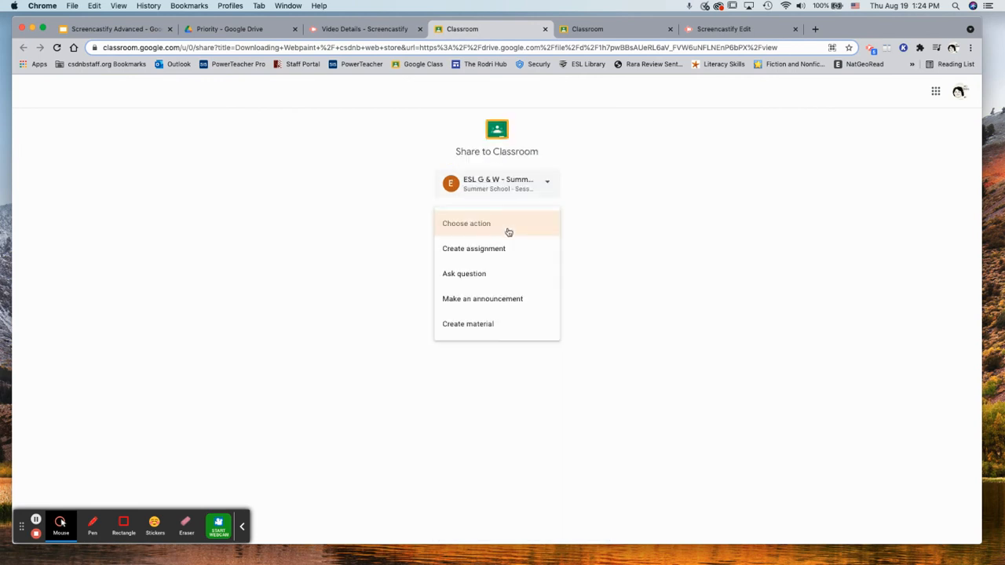
click(511, 254)
click(541, 259)
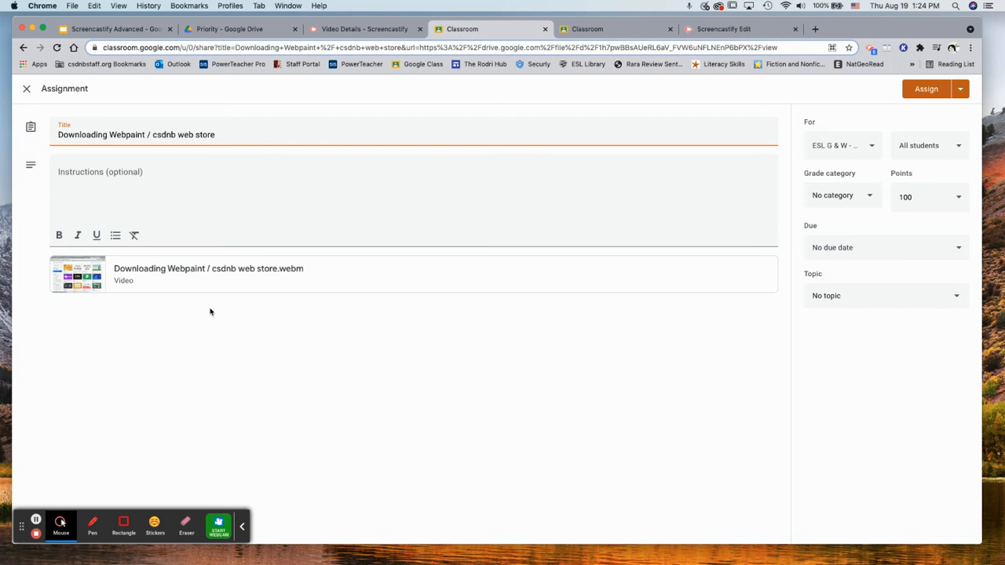
Keep all students assigned and stop the screen recording
click(922, 147)
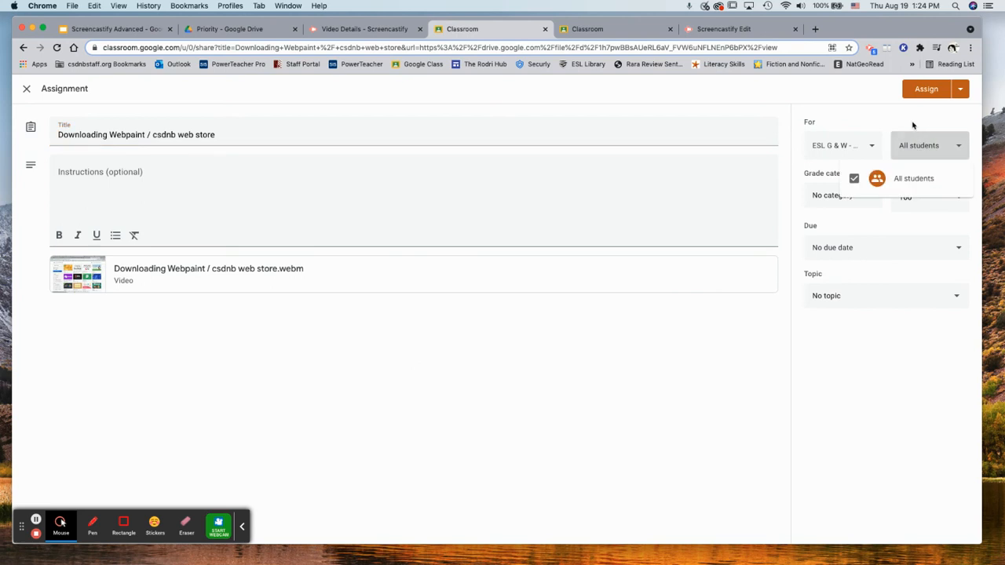
click(911, 123)
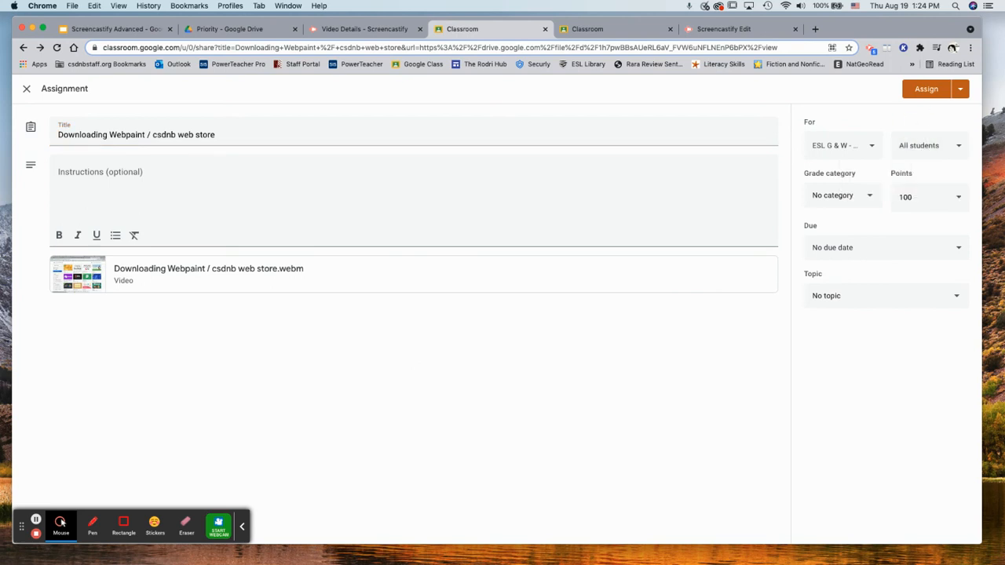
click(36, 533)
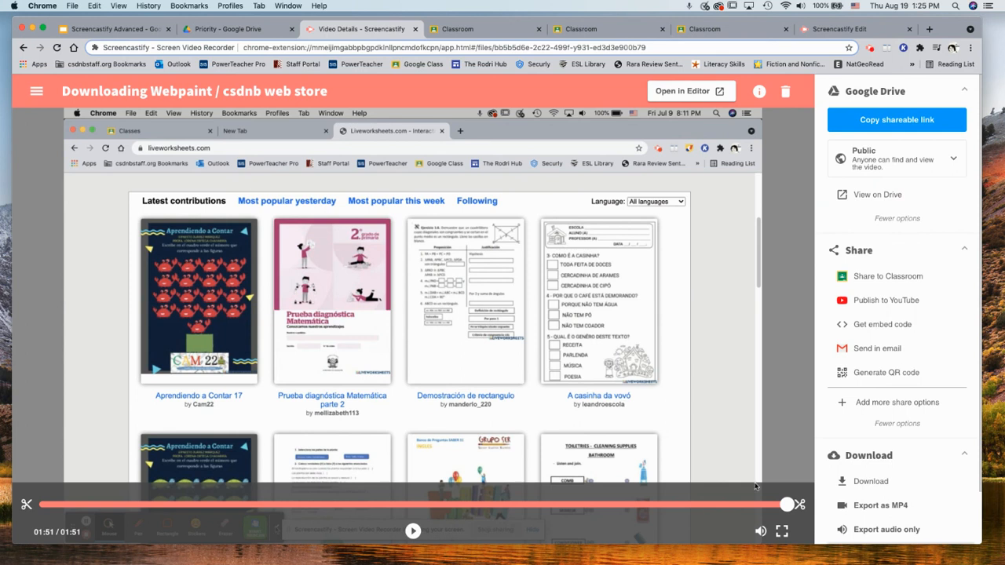
Share the video to Classroom as a new assignment for ESL G & W - Summer School
click(889, 279)
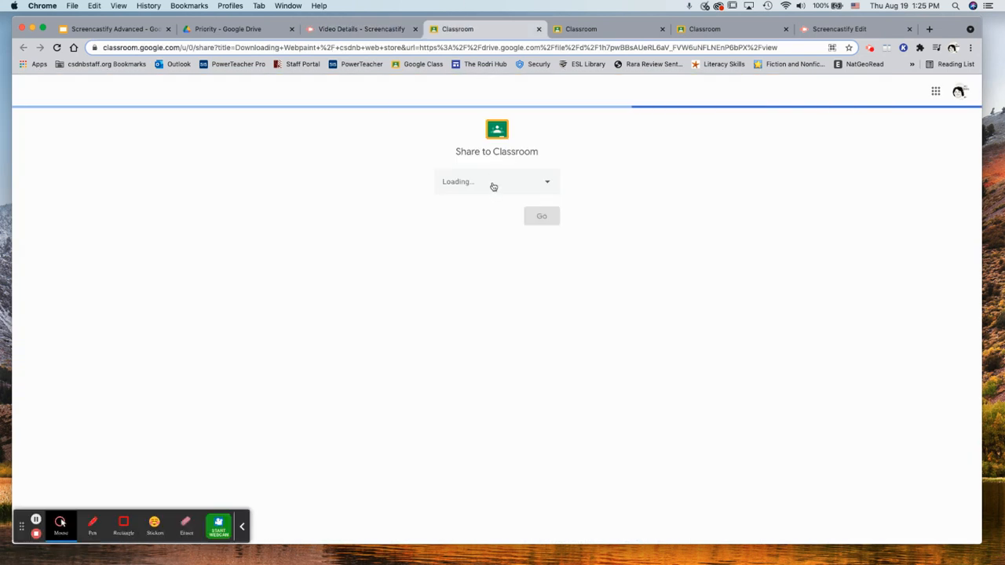
click(493, 184)
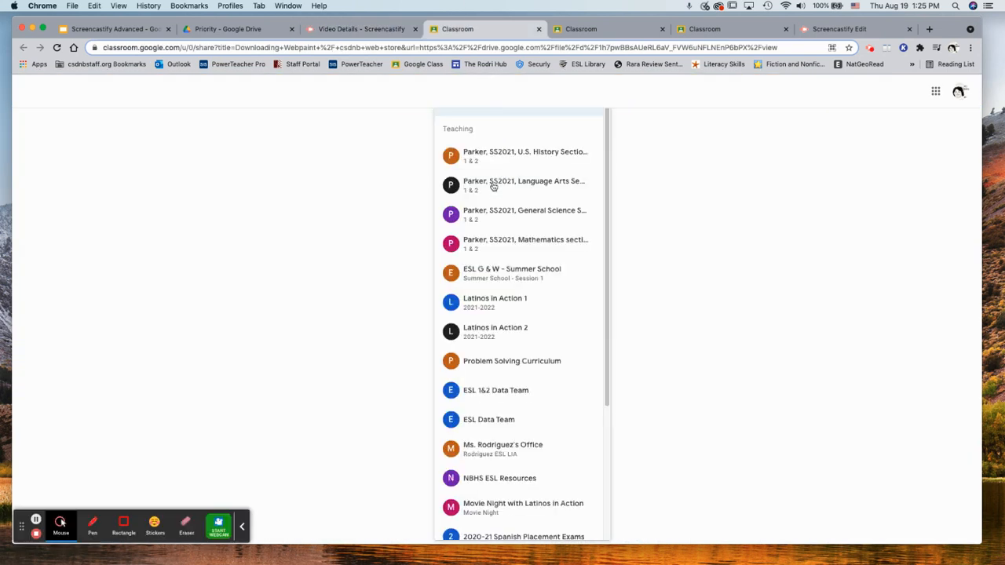
click(517, 283)
click(518, 227)
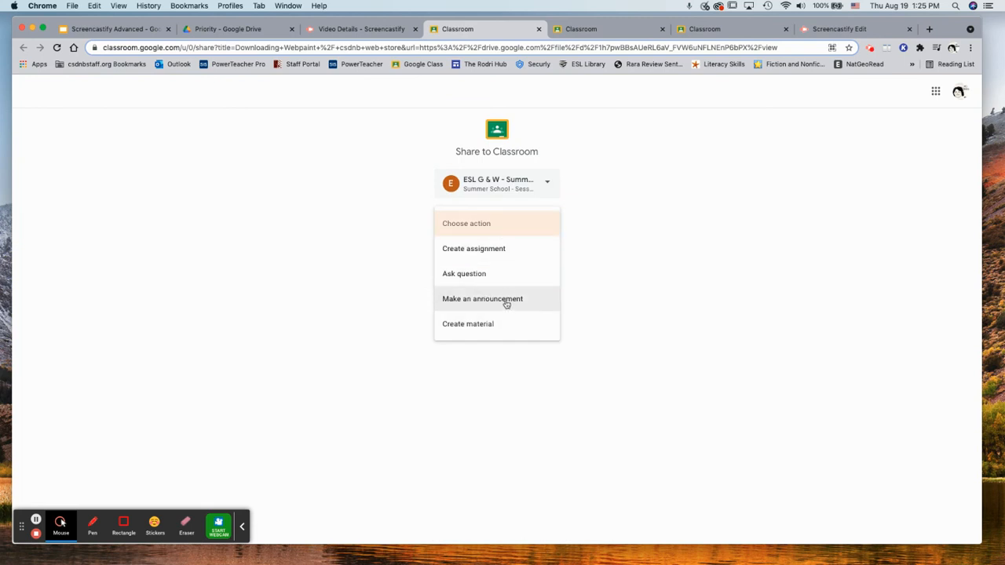
click(515, 250)
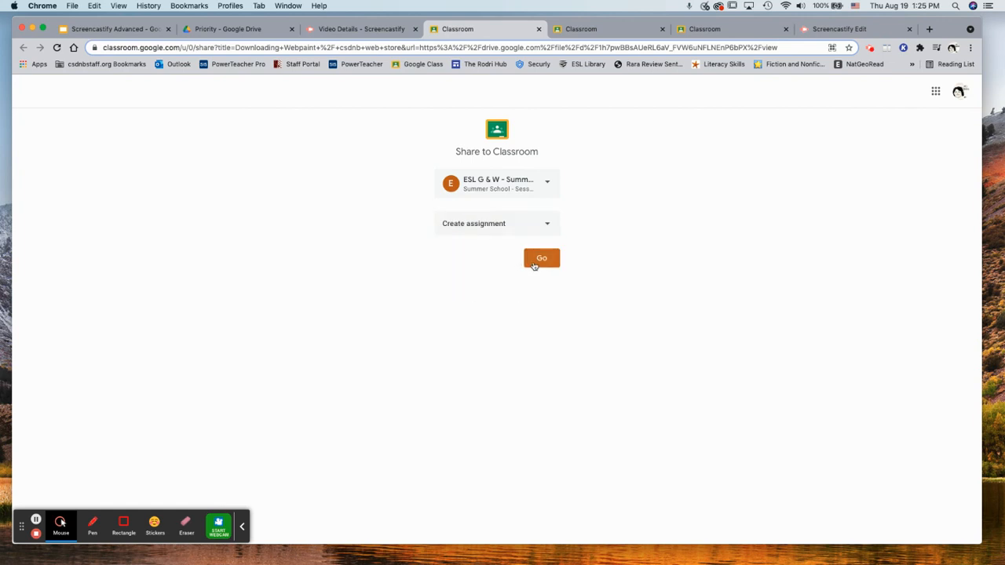
click(534, 262)
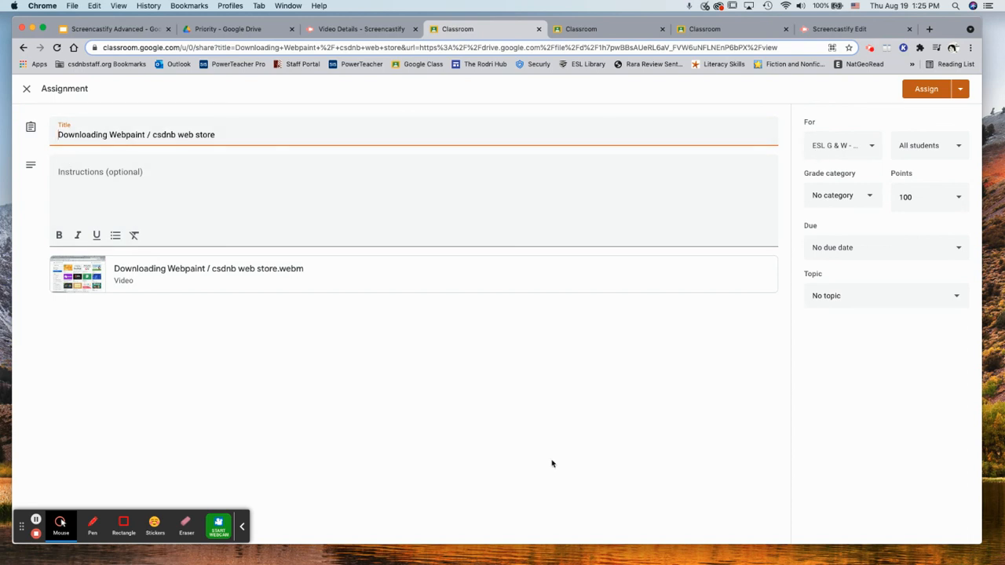
Keep the grade category at No category and save the assignment as a draft
click(874, 197)
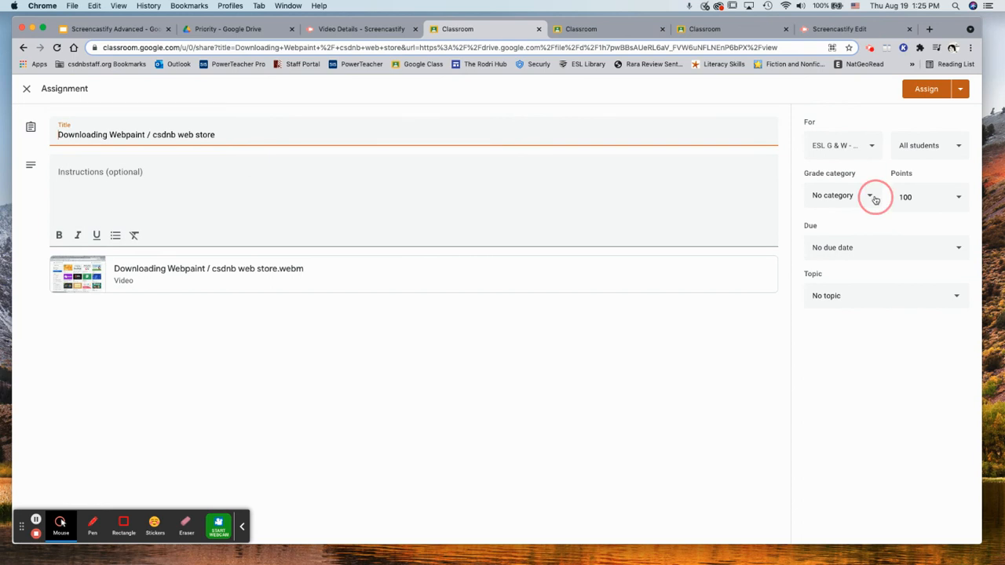
click(835, 328)
click(963, 89)
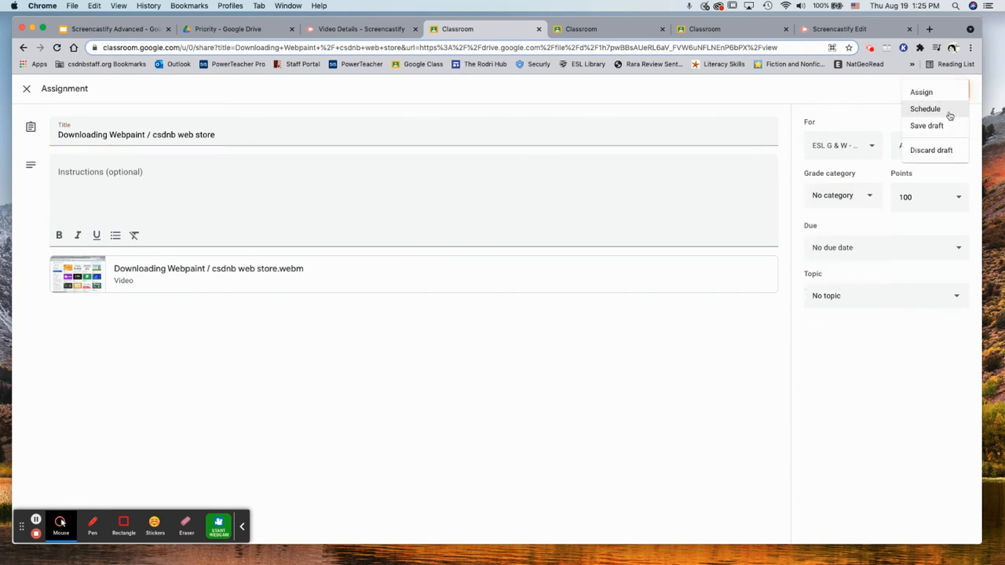
click(838, 365)
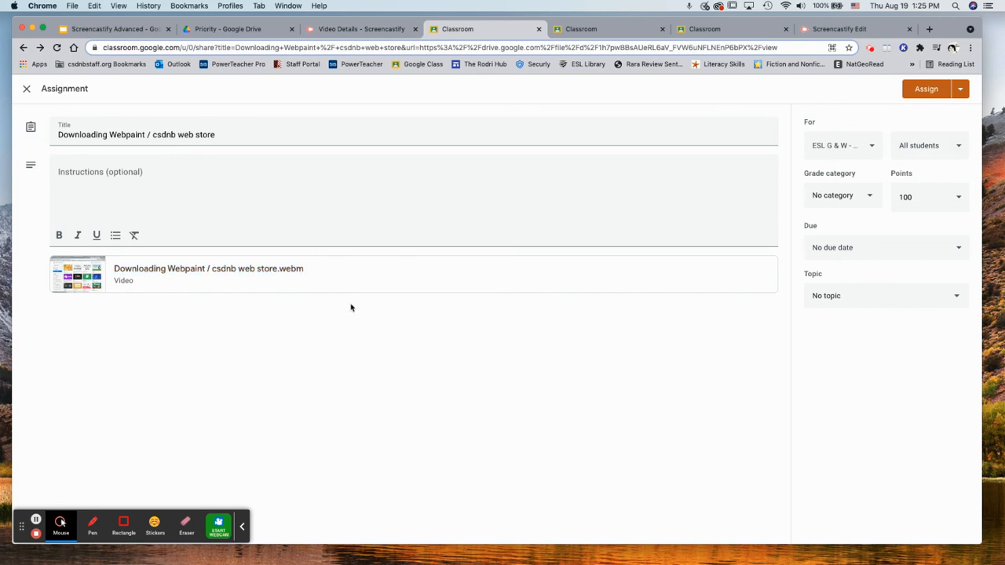
click(960, 88)
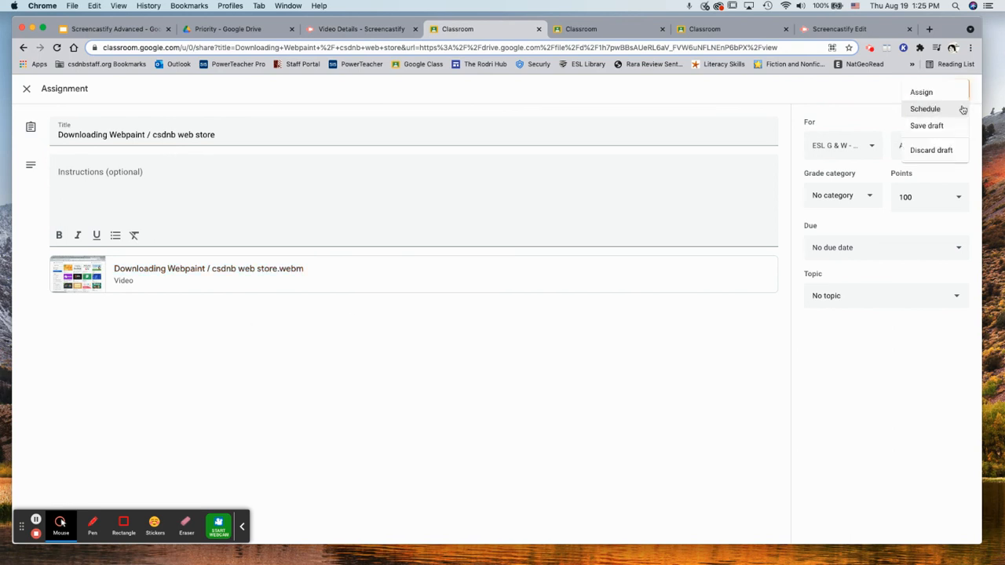
click(950, 101)
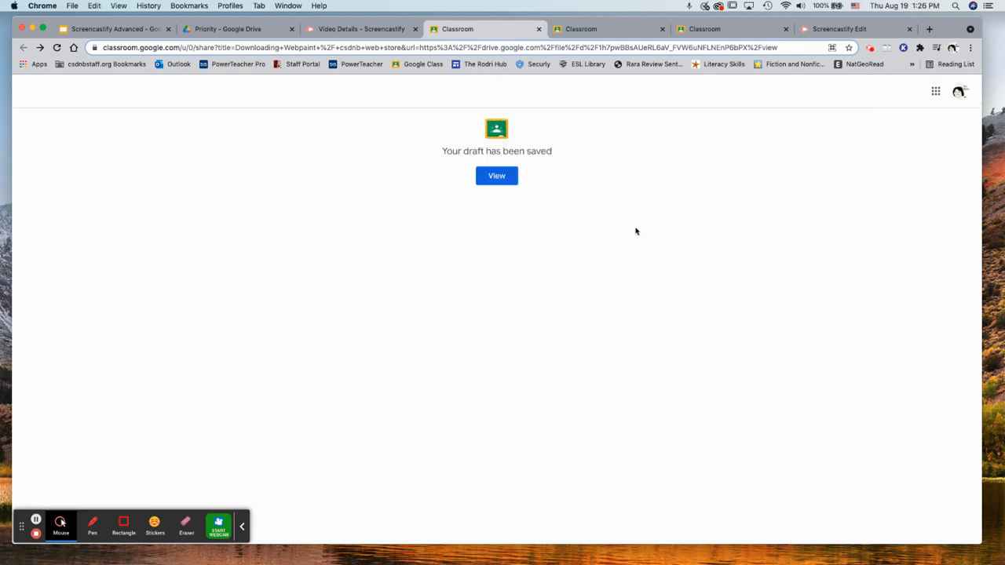
Close the draft-saved confirmation tab and return to the video's Details page
click(538, 29)
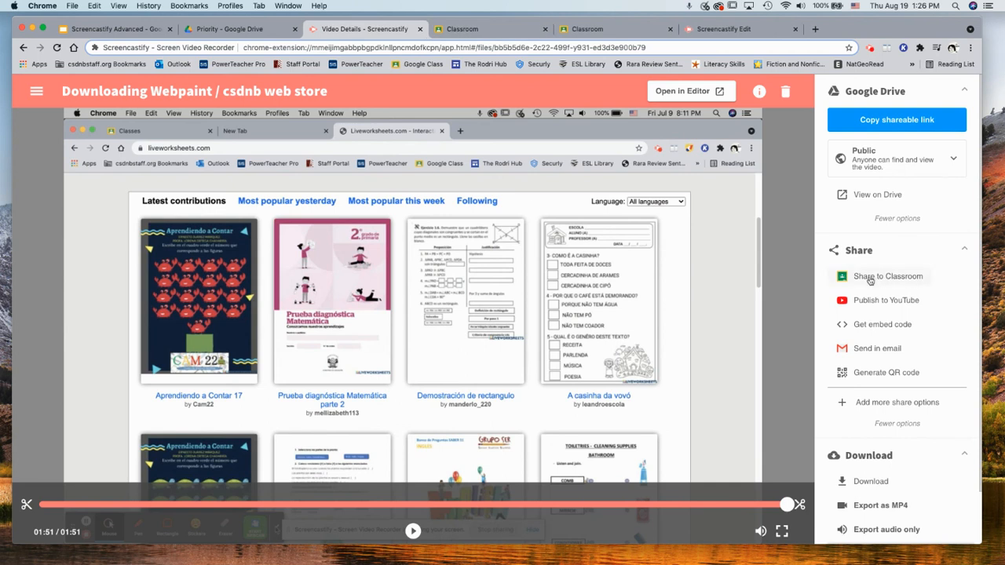
click(510, 30)
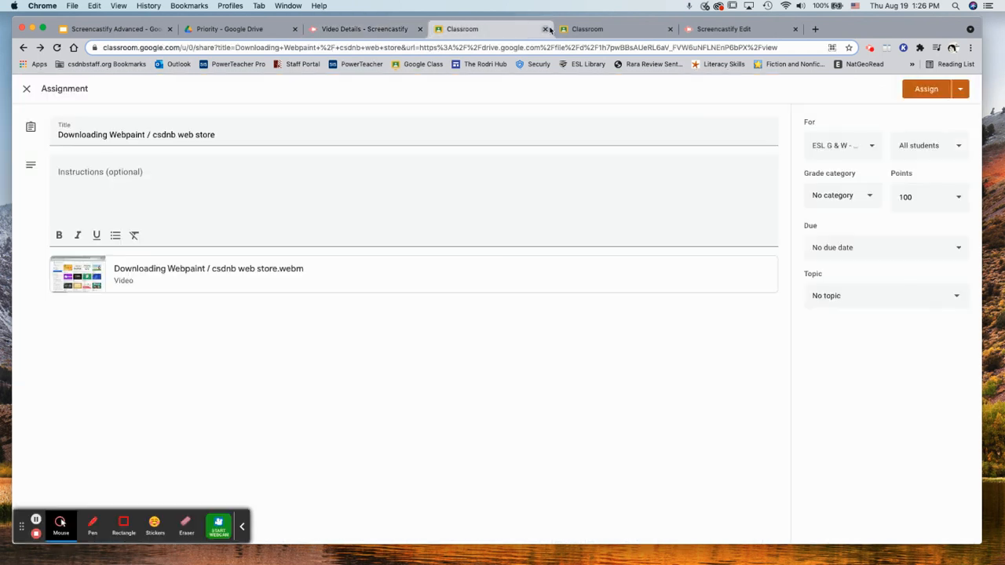
click(385, 31)
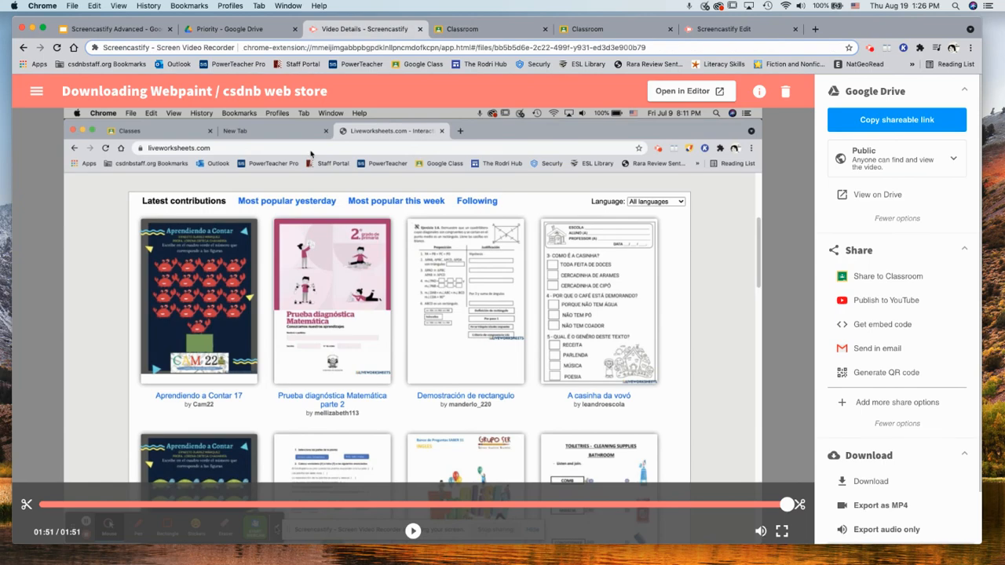